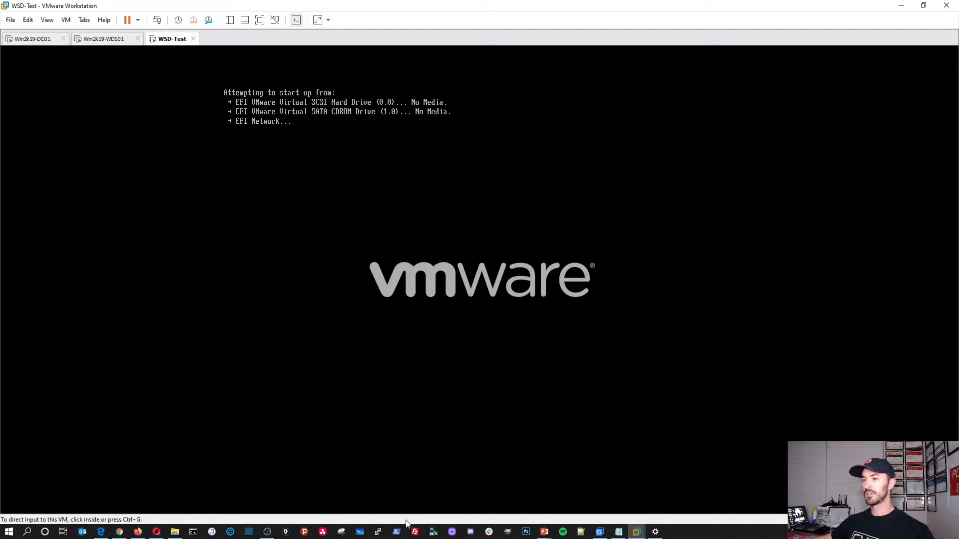
Step: Move the Windows Server 2019 presentation and the setup notes windows out of the way
mouse_move(544, 531)
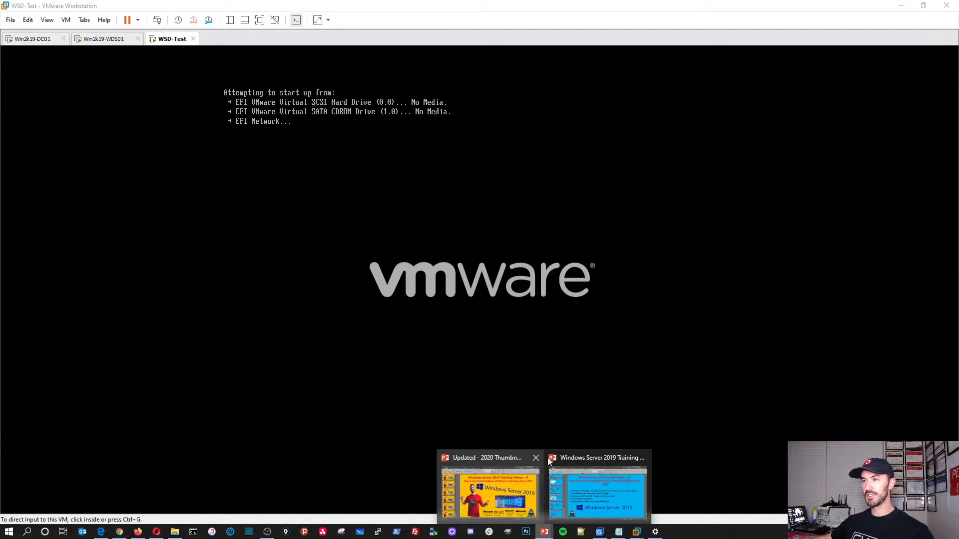
click(571, 480)
drag(432, 5, 958, 75)
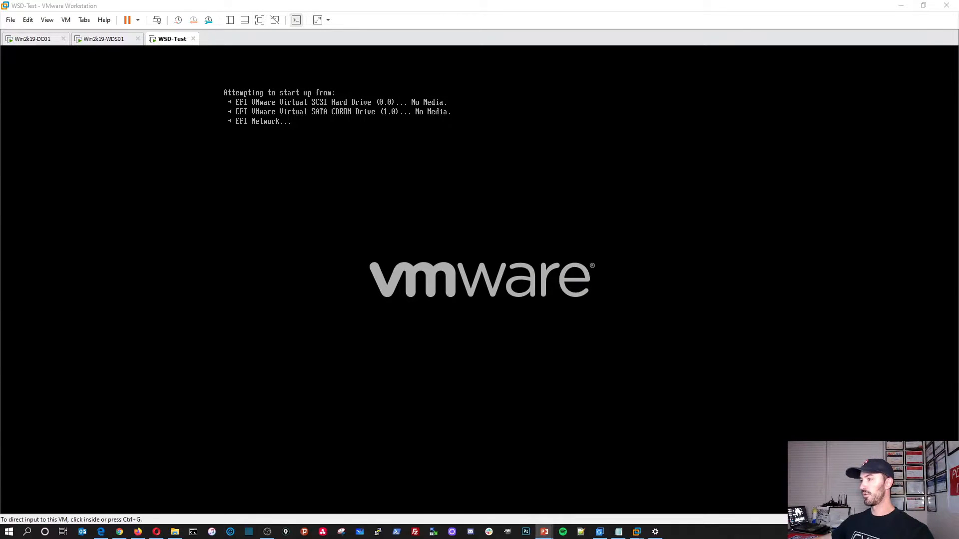
click(618, 532)
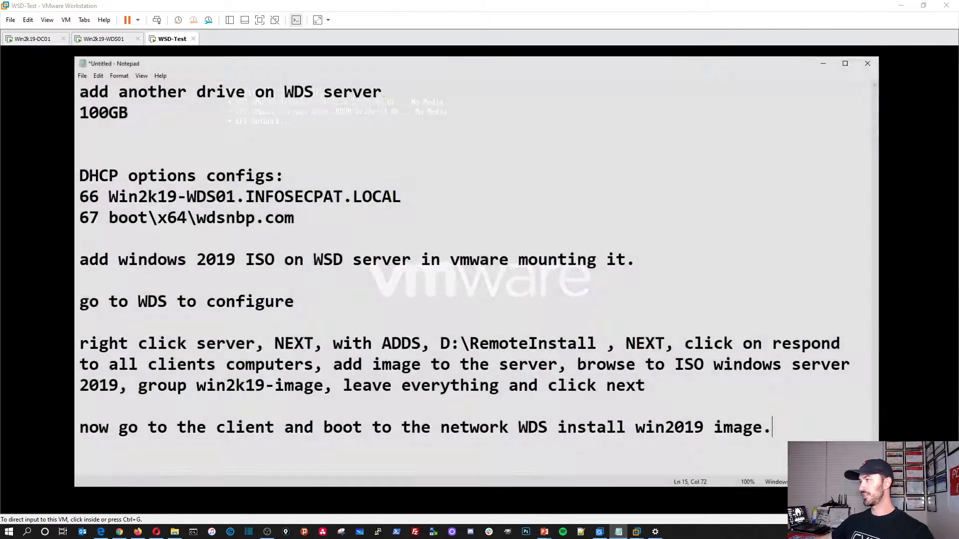
drag(577, 51, 958, 88)
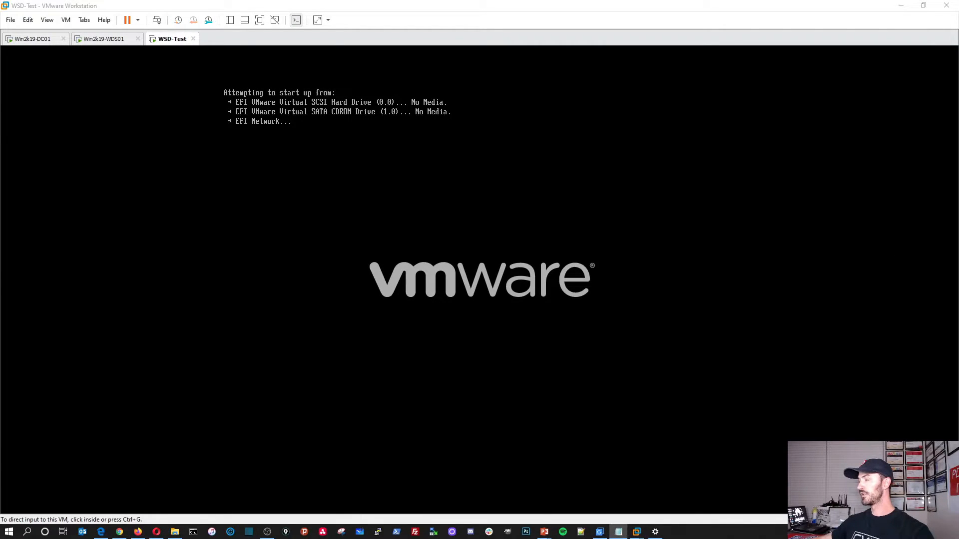
Step: Unlock the Win2k19-DC01 VM with the administrator password
click(35, 41)
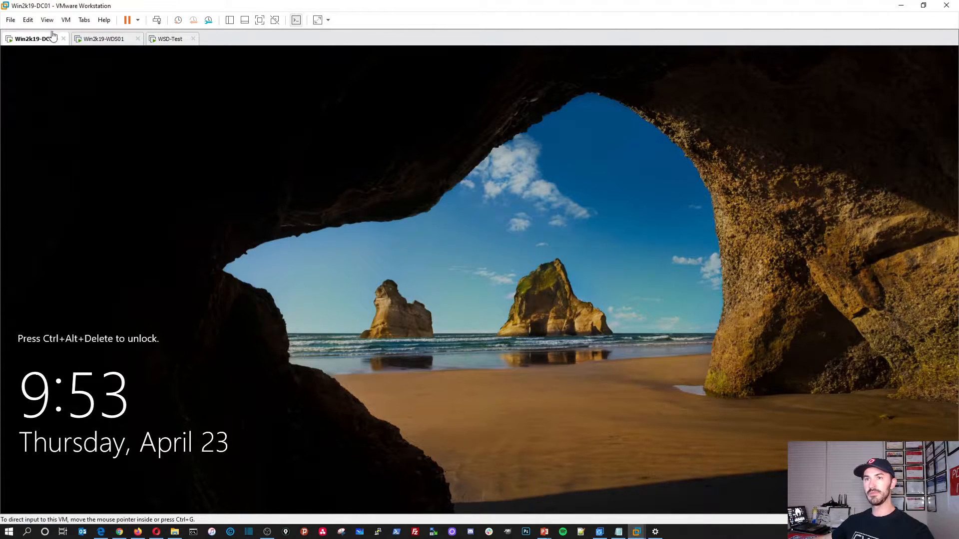
click(156, 20)
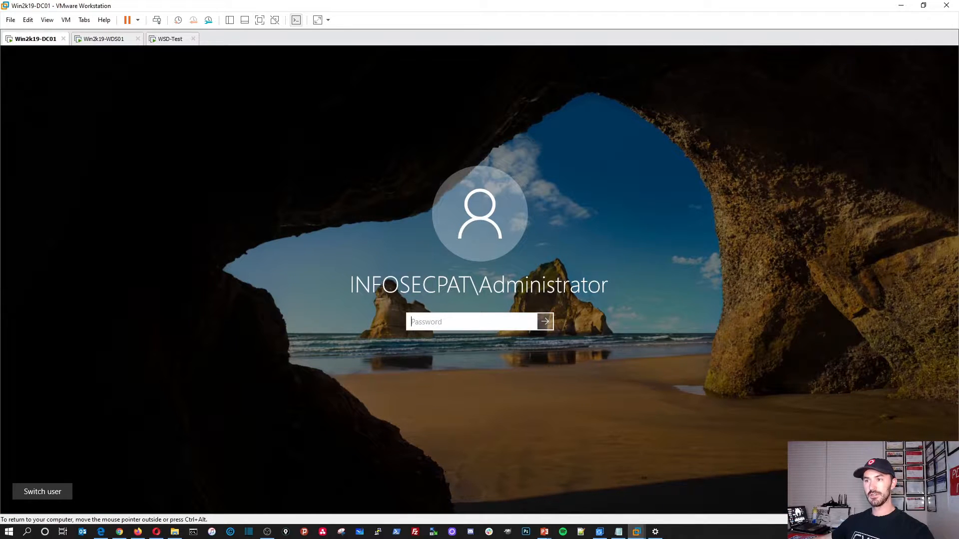
text(P)
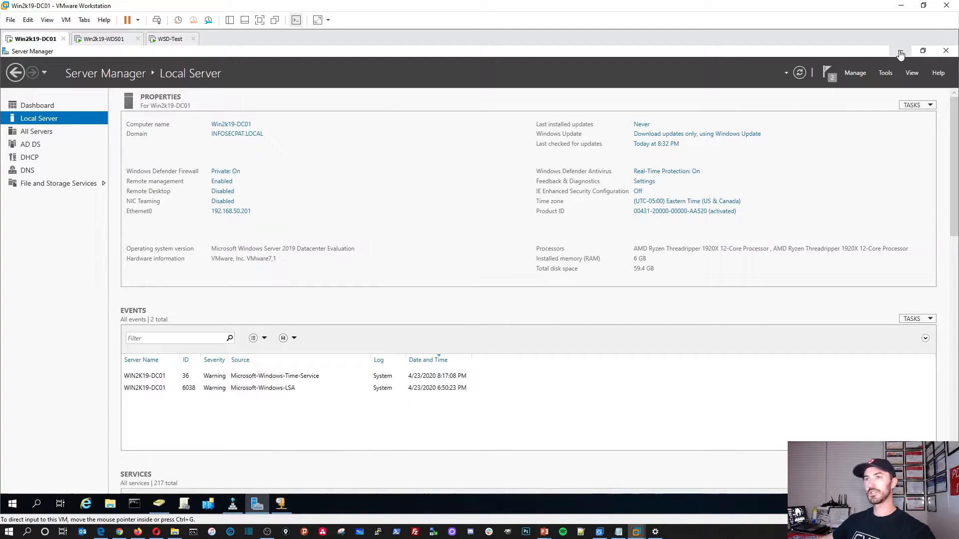
Step: On Win2k19-WDS01, set IE Enhanced Security Configuration to Off for administrators
click(97, 43)
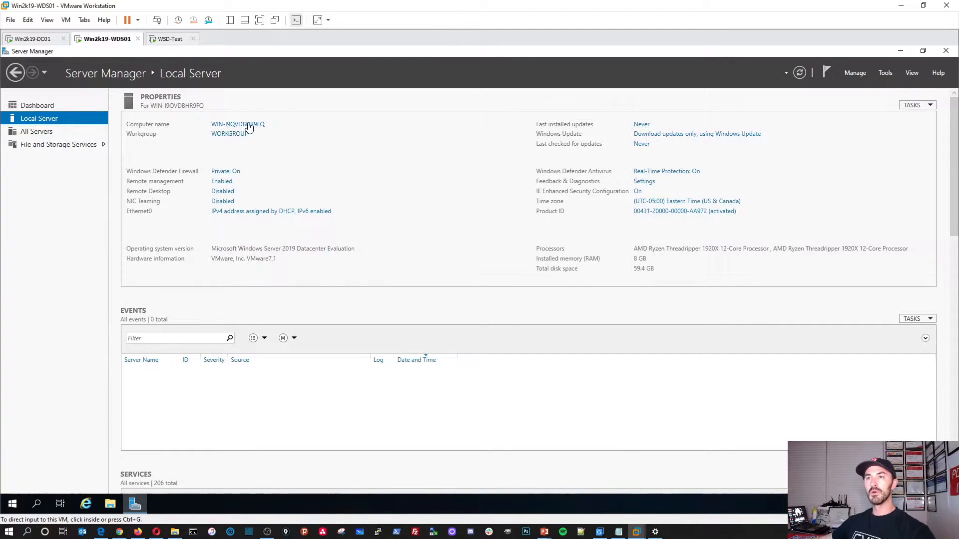
click(543, 532)
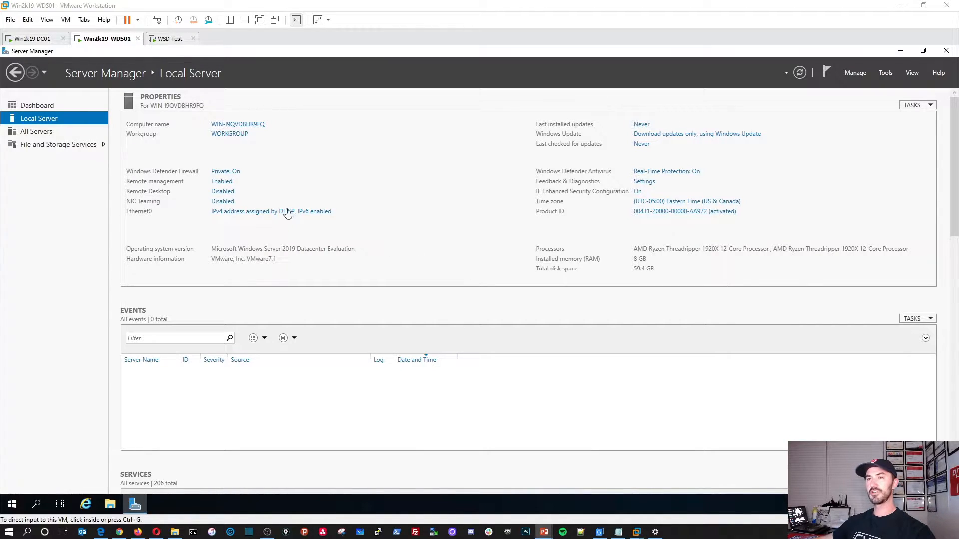
click(269, 211)
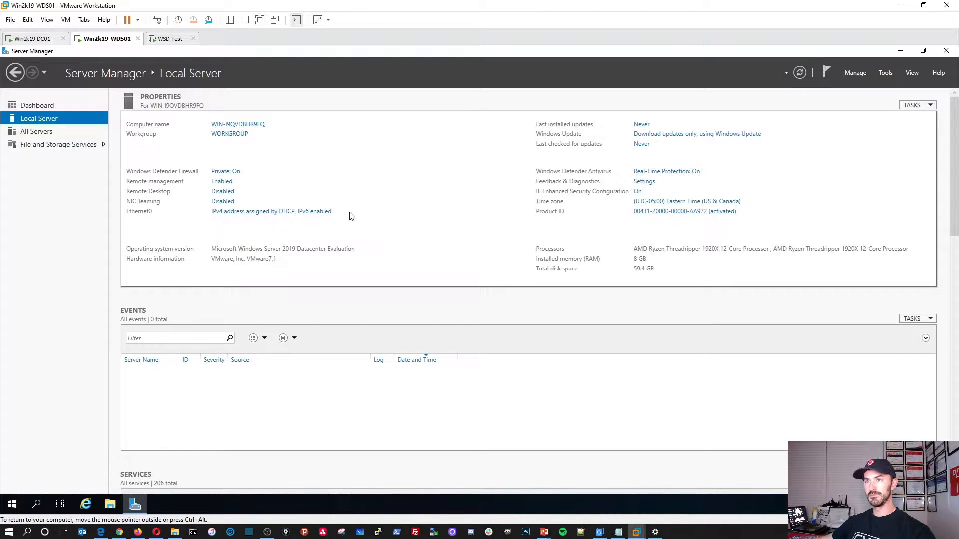
click(639, 197)
click(424, 261)
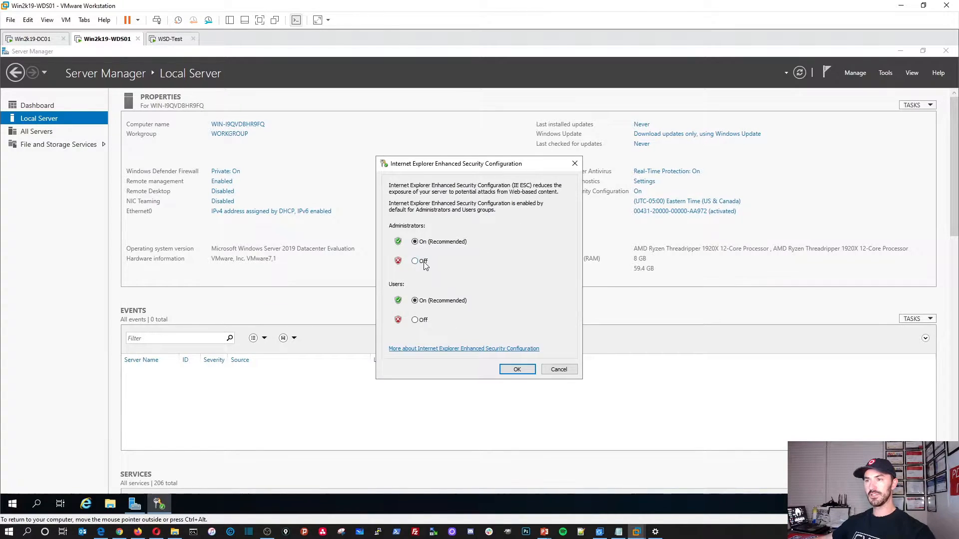
click(515, 369)
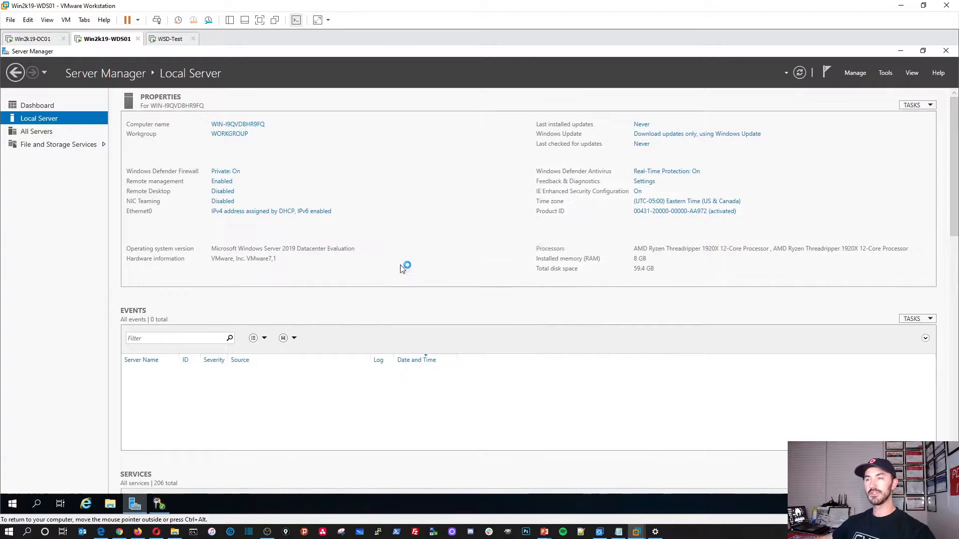
Step: Open the IPv4 properties of the Ethernet0 adapter
click(283, 214)
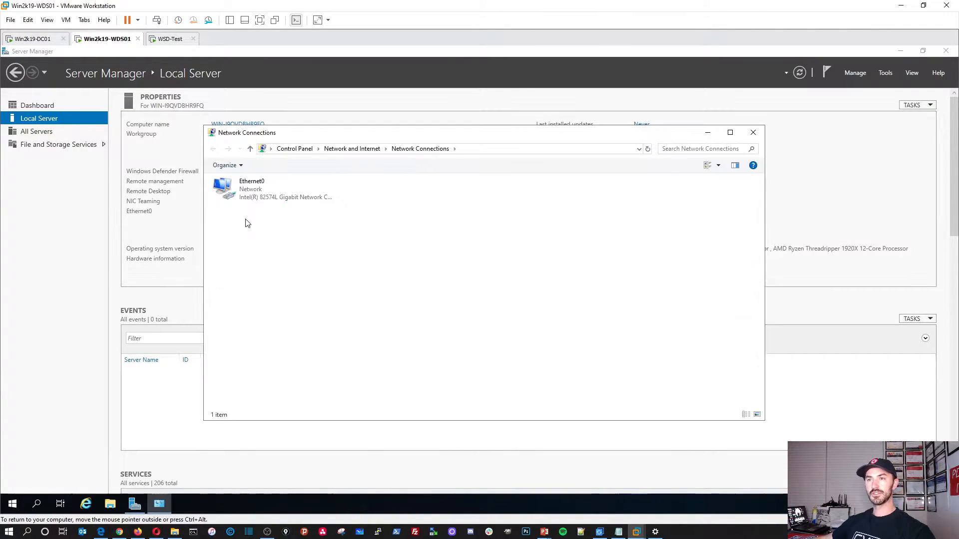
key(Return)
click(420, 357)
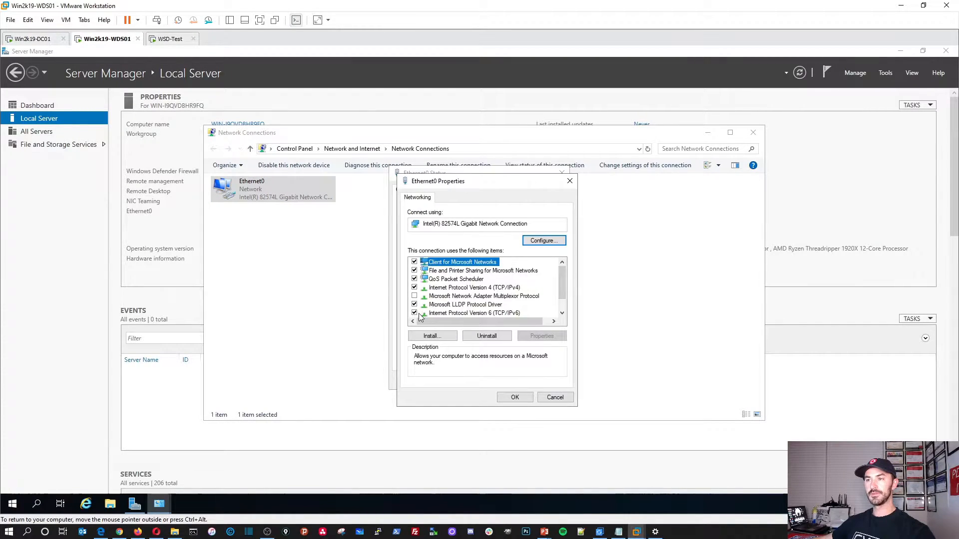
click(422, 313)
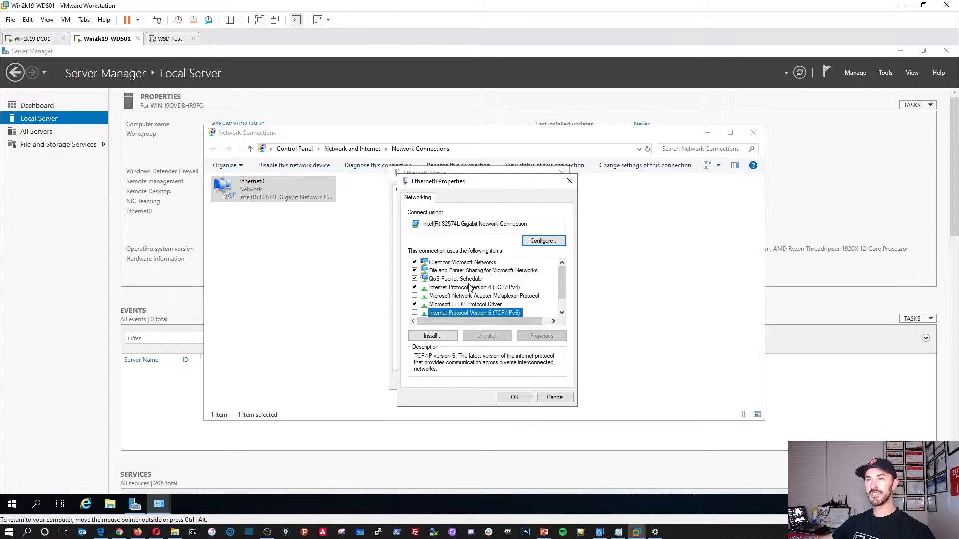
double_click(472, 288)
drag(488, 219, 398, 171)
Step: Assign static IP 192.168.50.208/24, gateway 192.168.50.1 and DNS 192.168.50.201
click(372, 238)
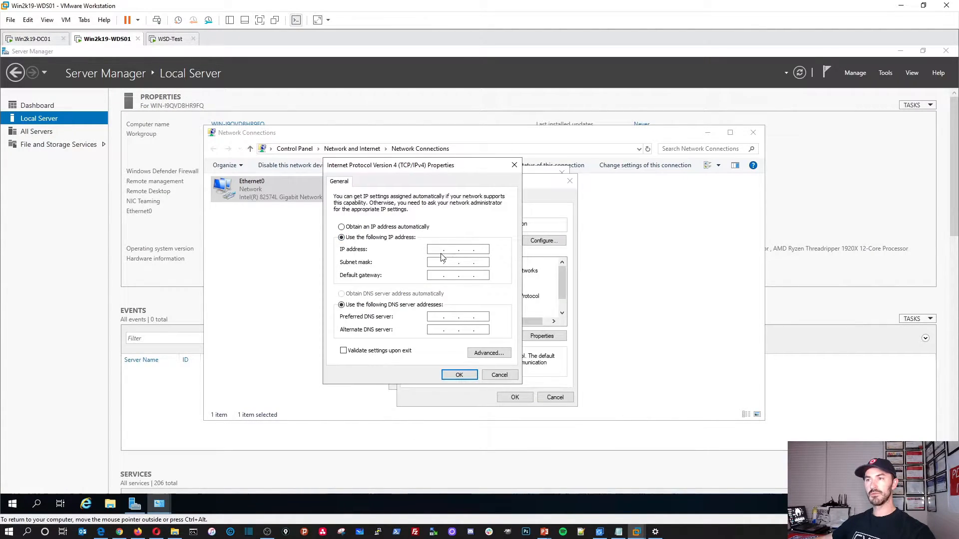
text(19)
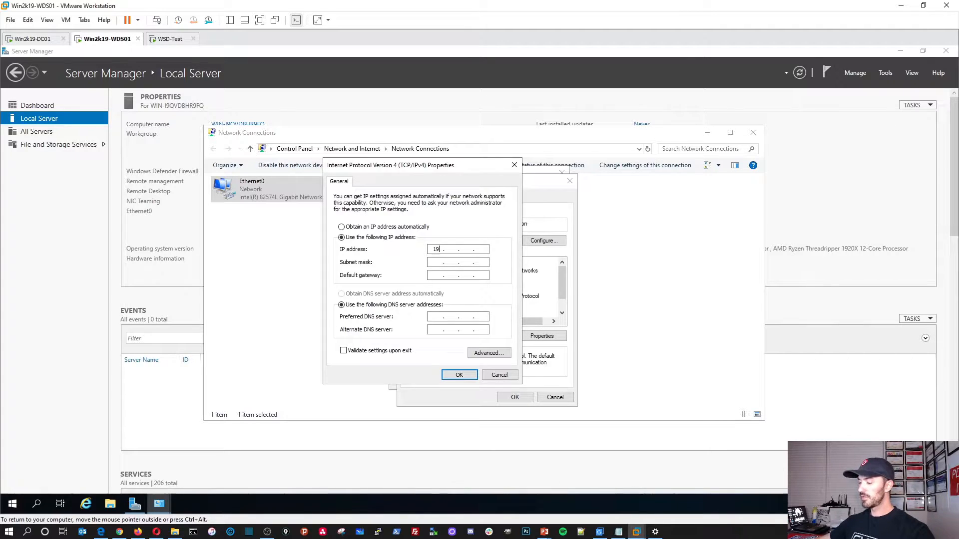
key(BackSpace)
key(BackSpace)
text(2 . 168)
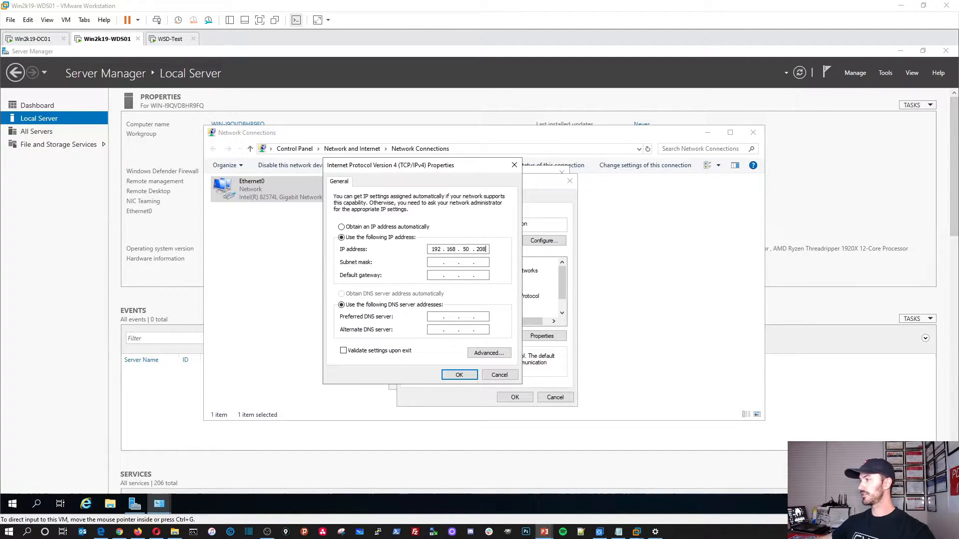
click(436, 262)
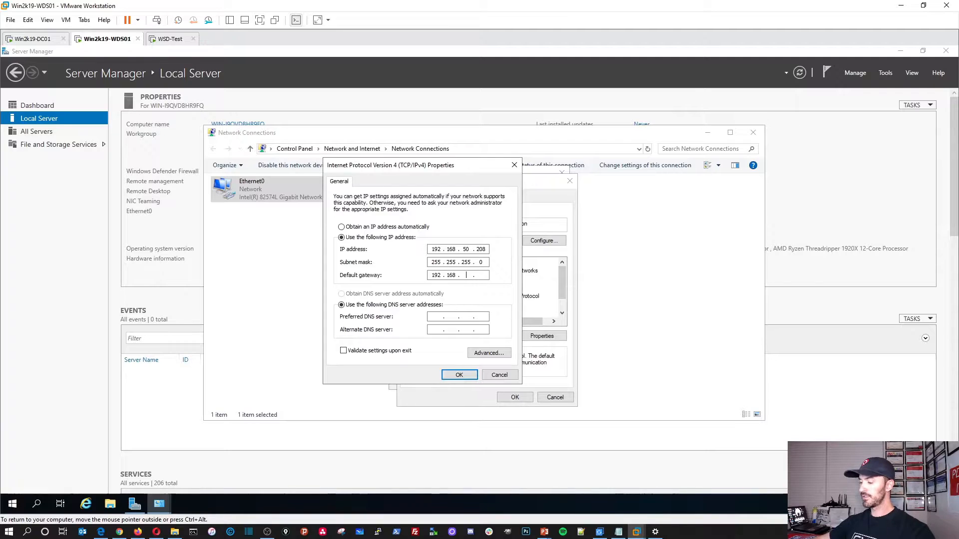
key(Tab)
key(Tab)
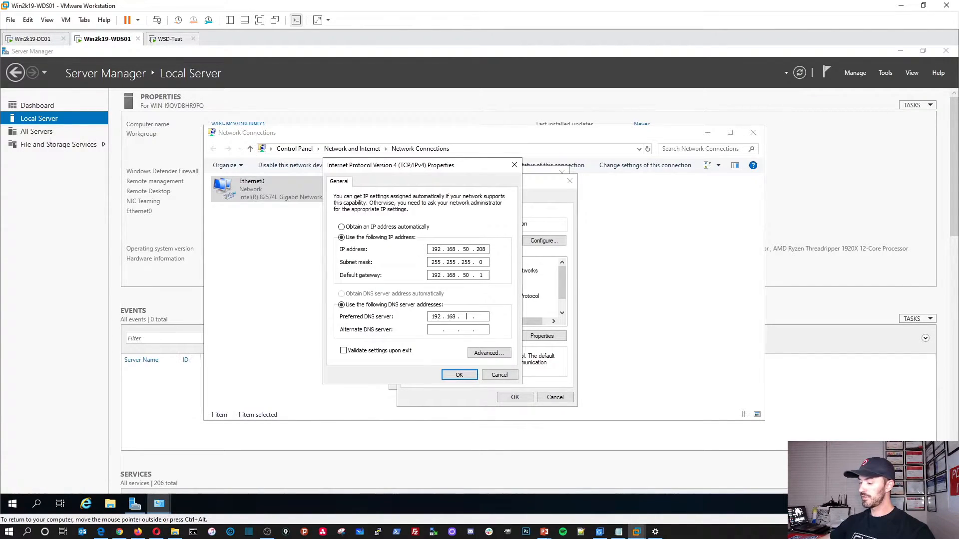
text(192 . 168 . 50 . 201)
key(Tab)
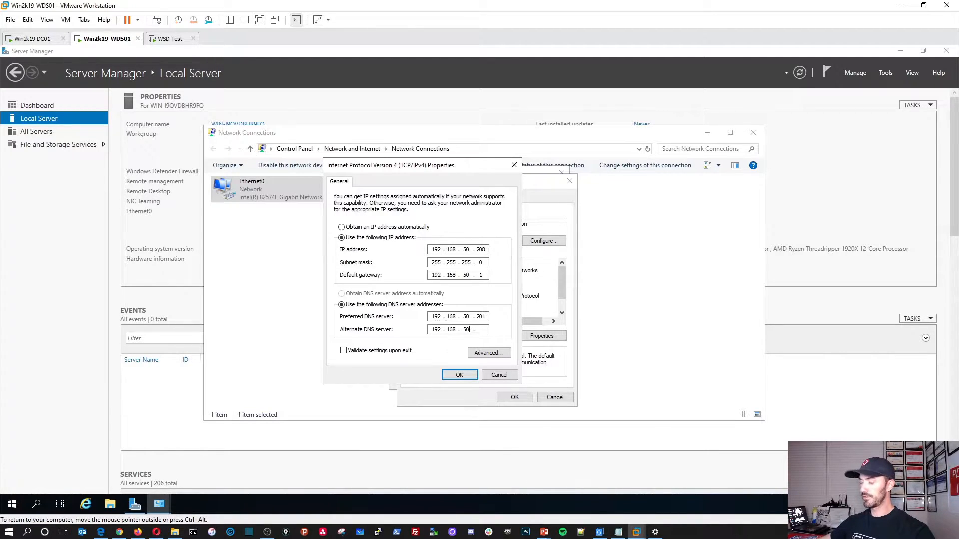
click(469, 374)
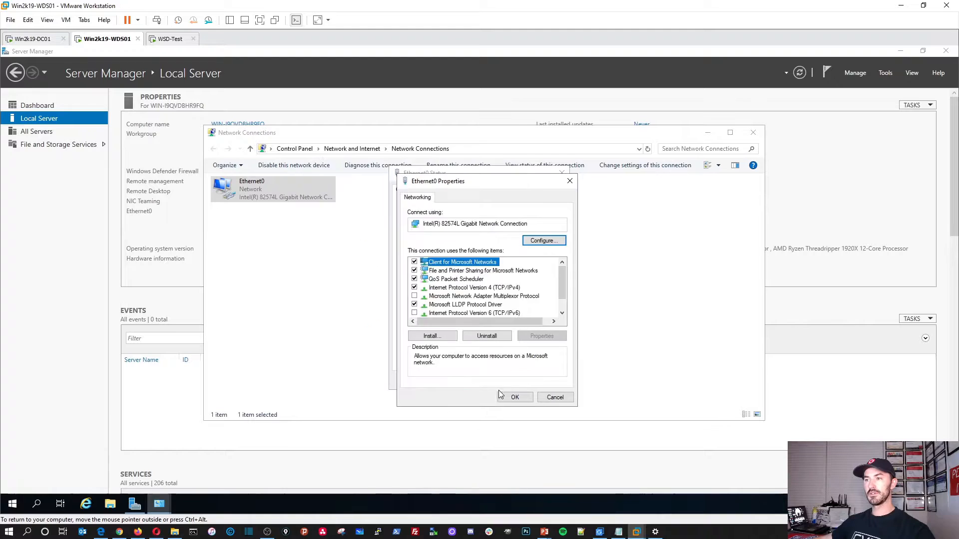
Step: Confirm the adapter properties, close Network Connections and refresh the Local Server view
click(515, 397)
click(546, 381)
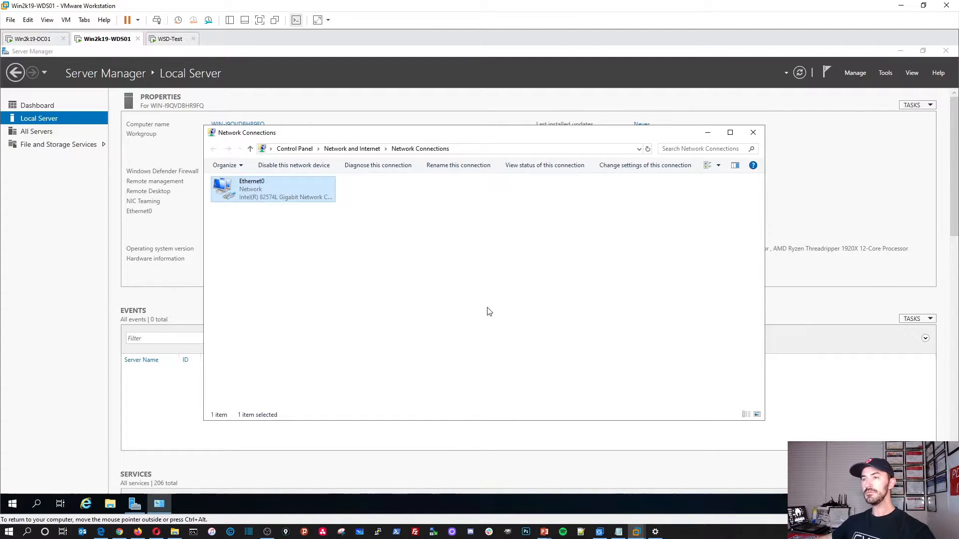
click(381, 306)
click(753, 133)
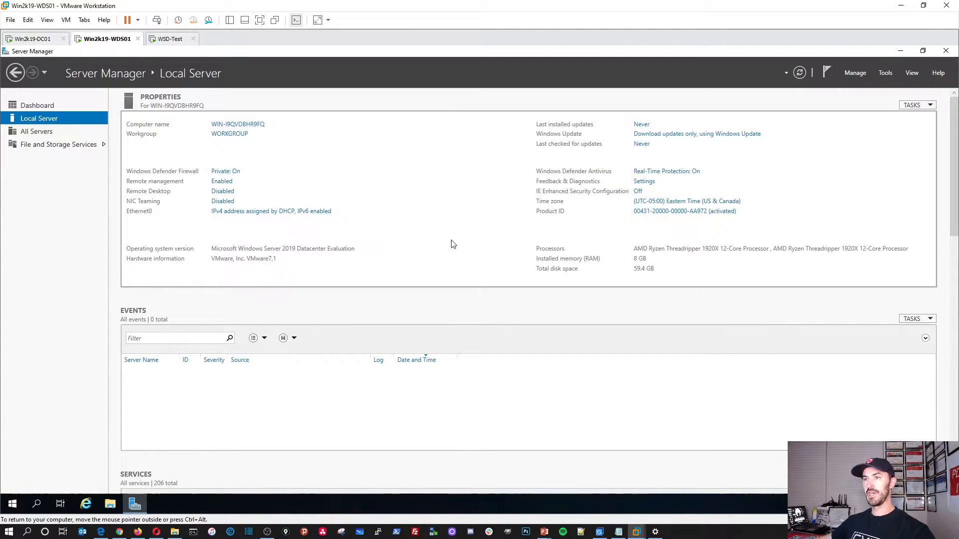
click(800, 73)
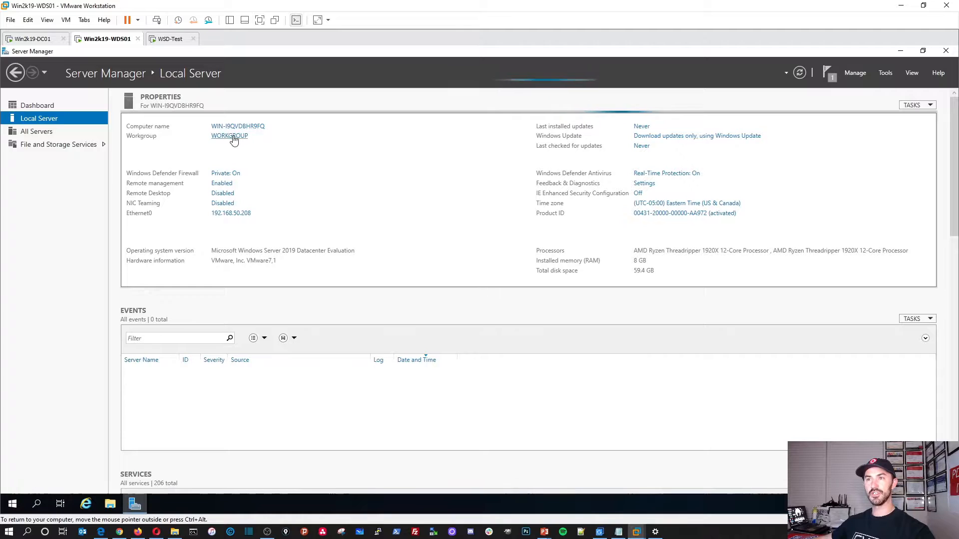
Step: Rename the computer to Win2k19-WDS01 and join infosecpat.local using the domain administrator credentials
click(260, 126)
drag(122, 70, 424, 157)
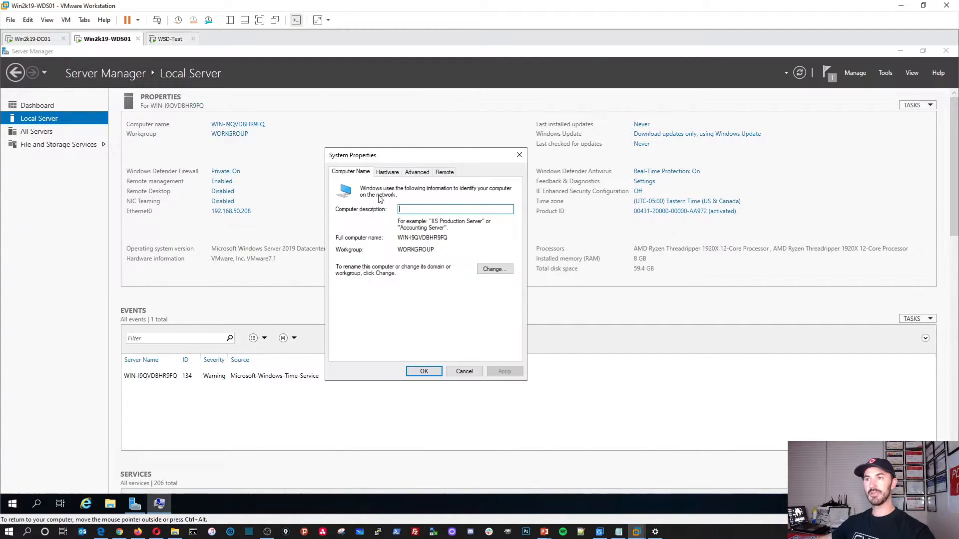
click(488, 267)
text(W)
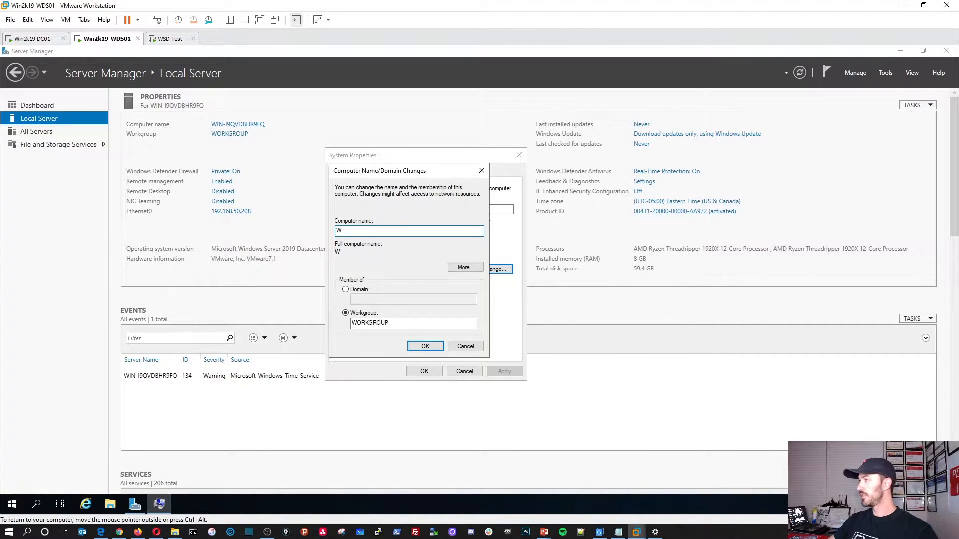
text(in2k19-W)
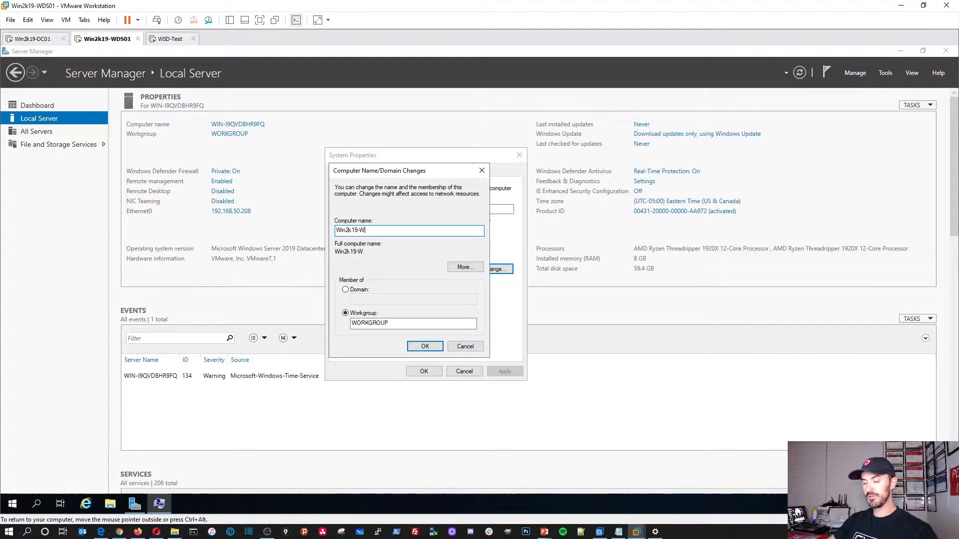
text(DS01)
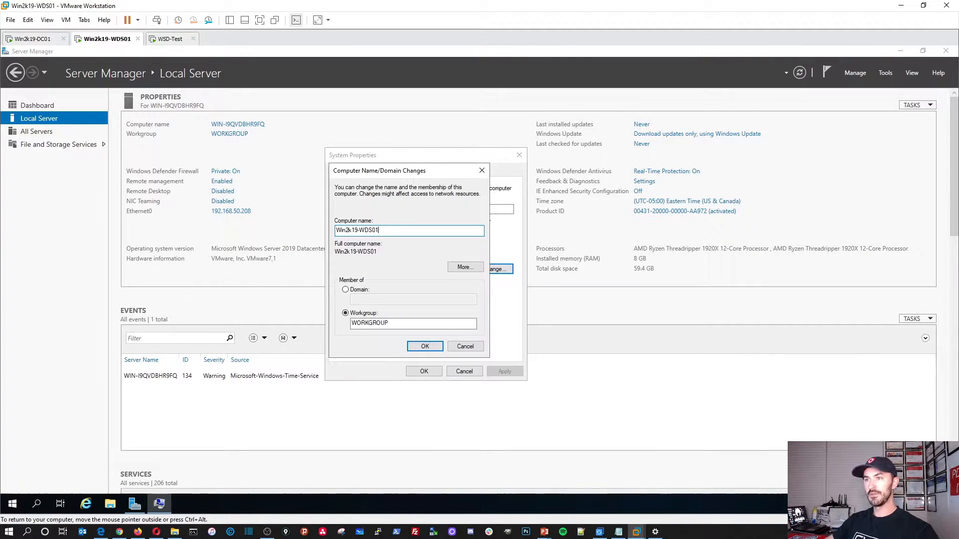
click(347, 291)
text(infosecpa)
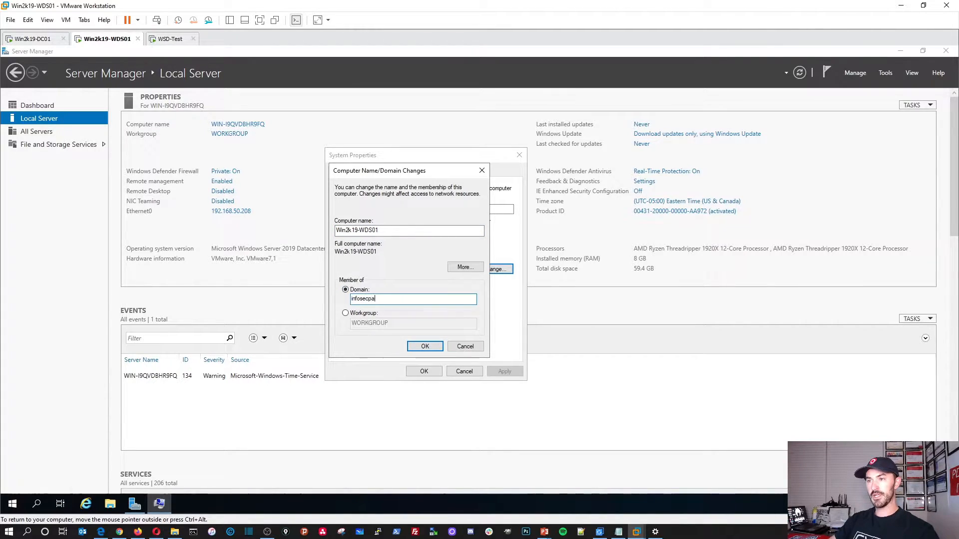
text(t.local)
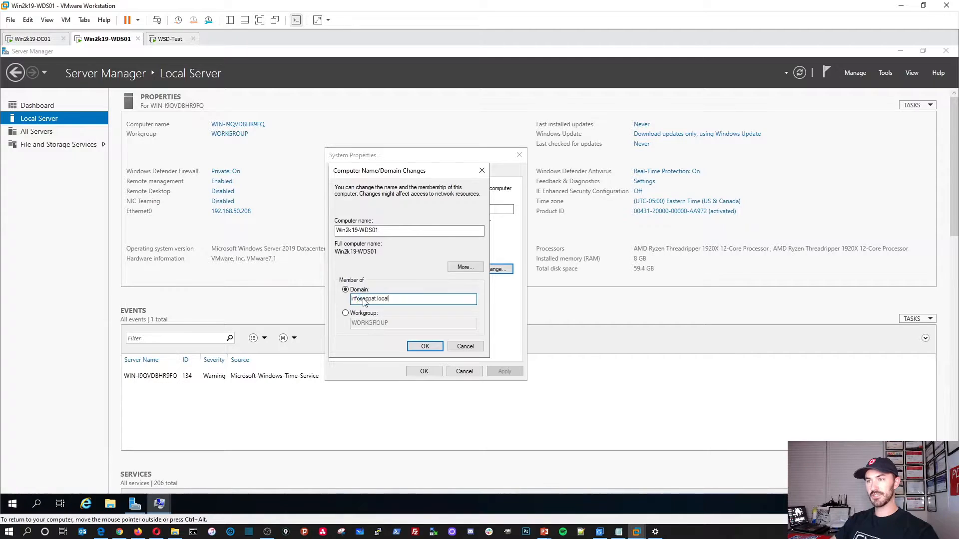
text(inf)
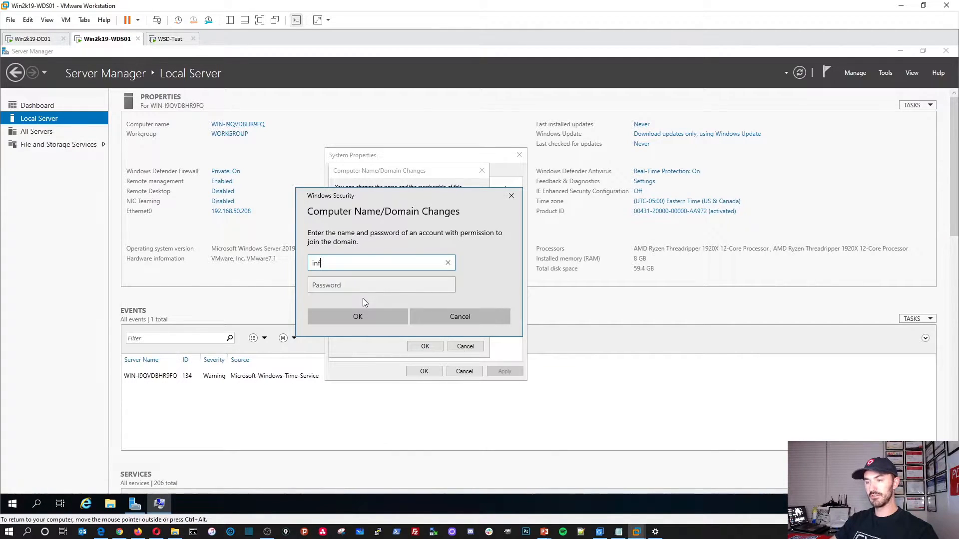
text(osecpat\administrator)
key(Tab)
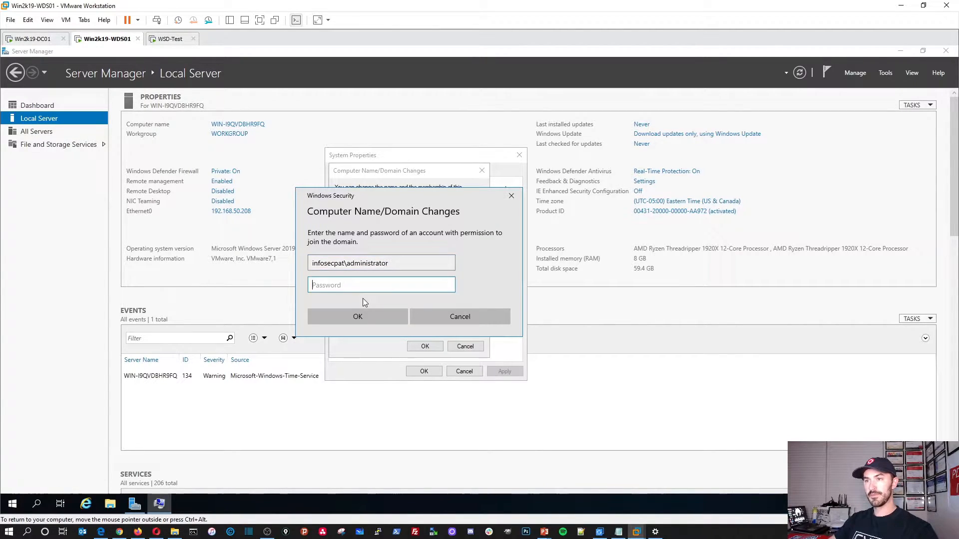
text(*****)
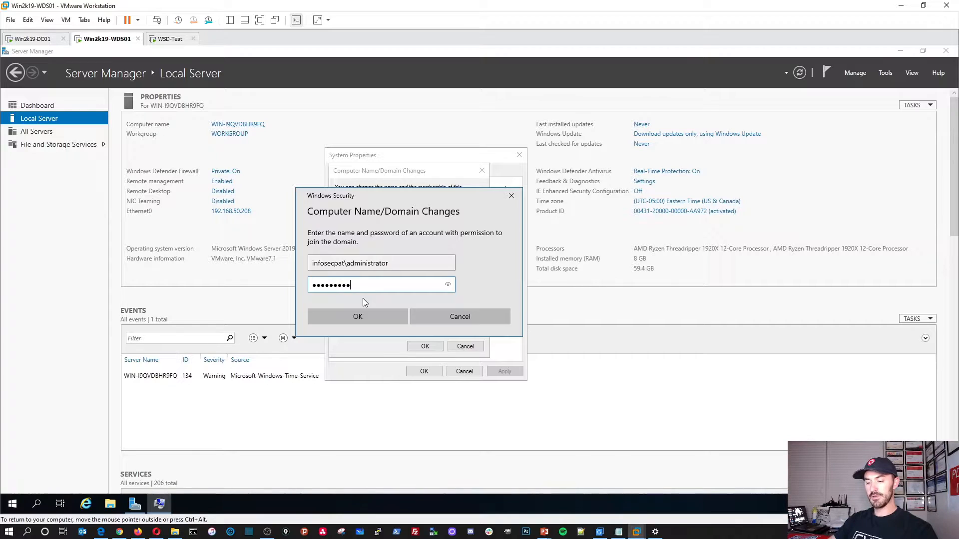
key(Return)
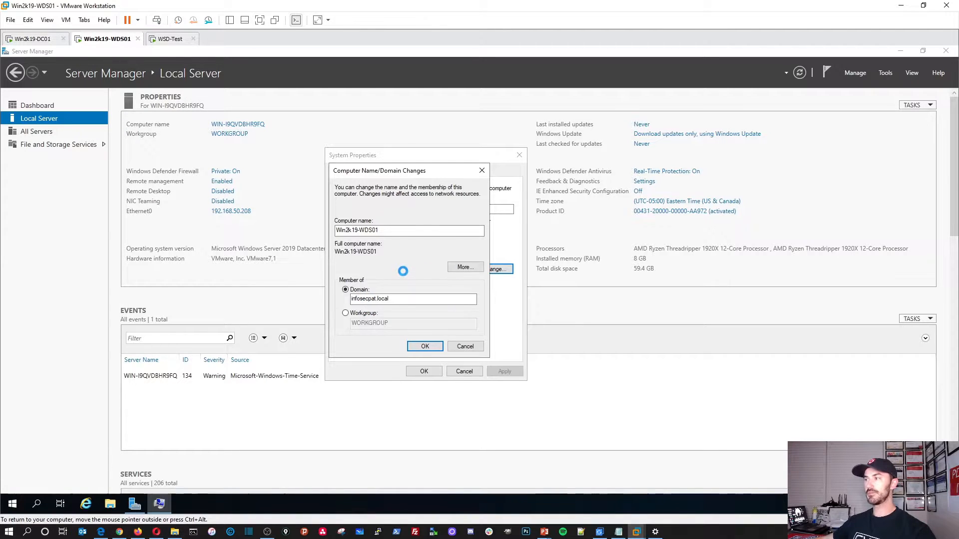
Step: Acknowledge the domain welcome and restart notices, close System Properties and restart now
key(alt+Tab)
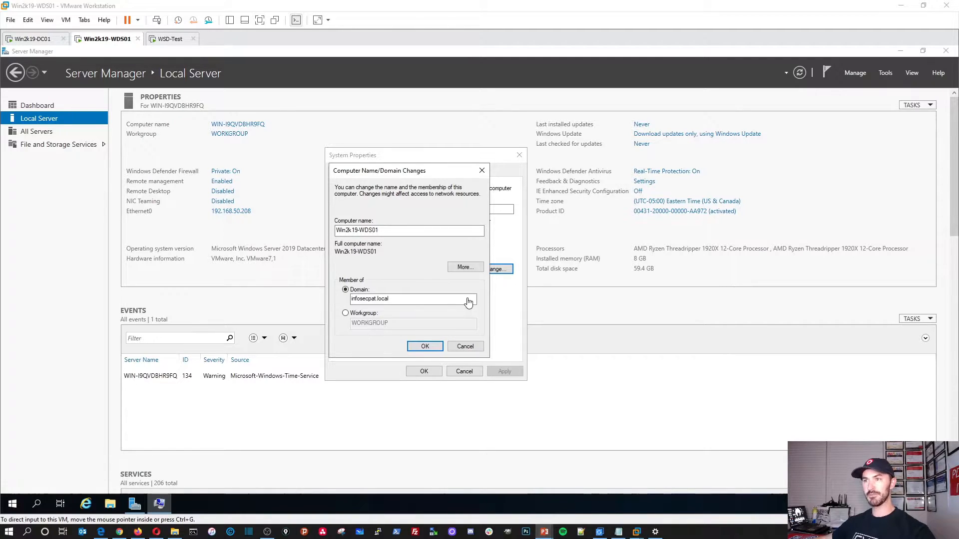
click(409, 170)
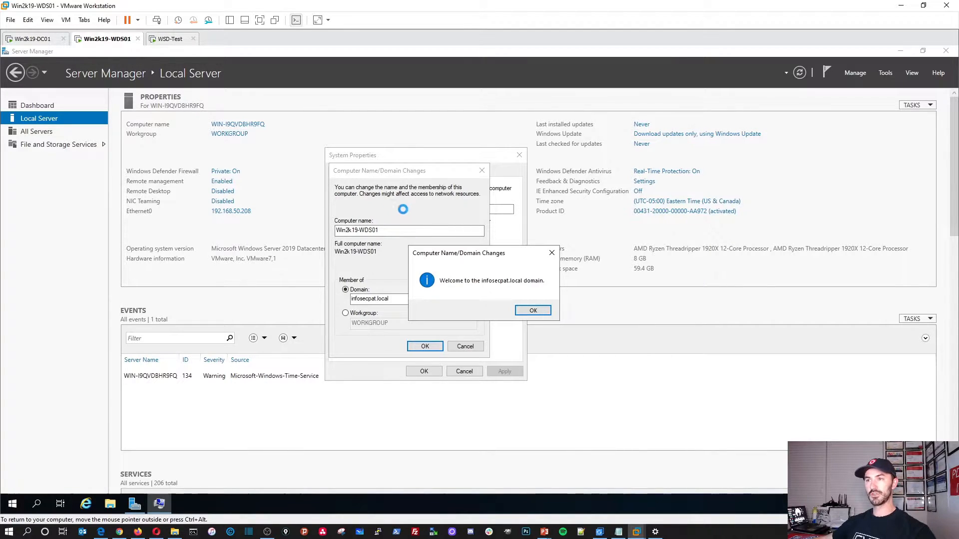
click(533, 310)
click(540, 289)
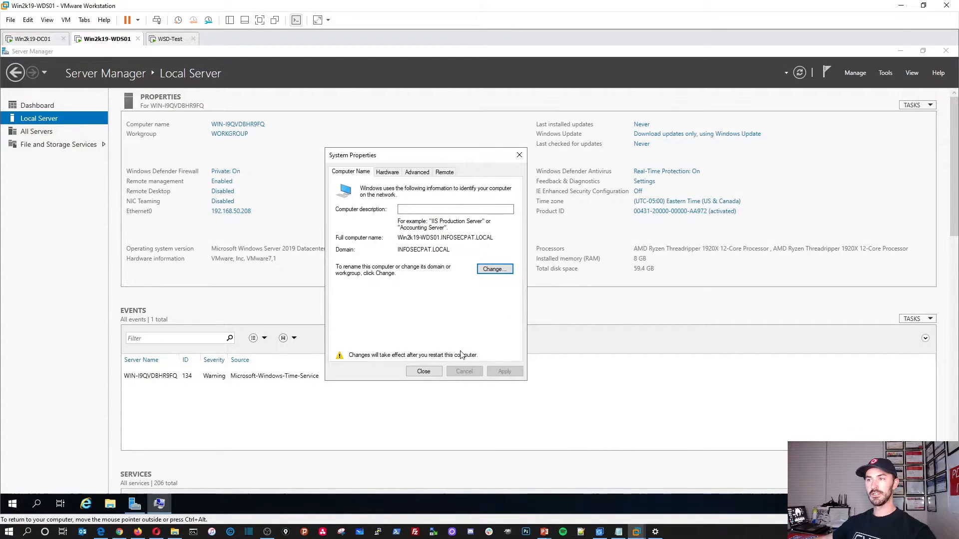
click(423, 372)
click(482, 288)
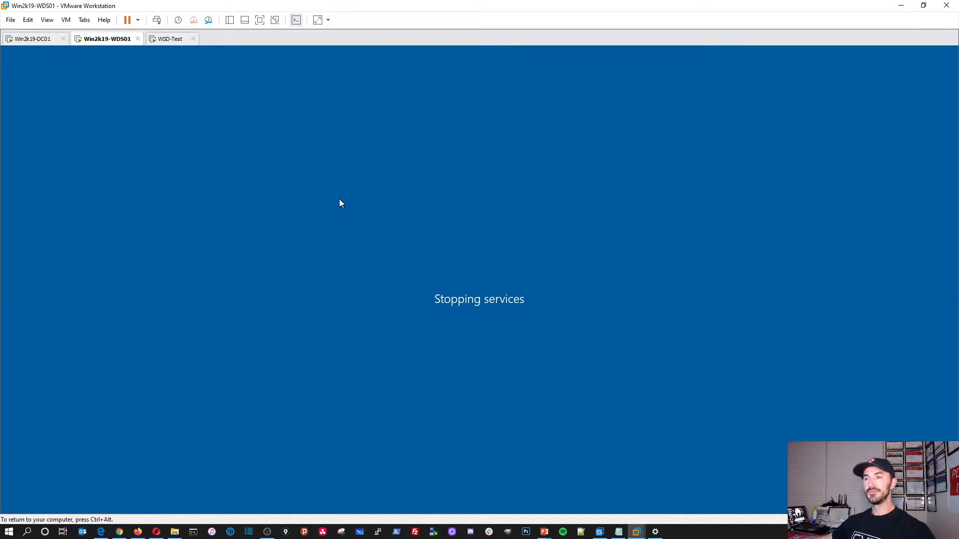
Step: On DC01, open Active Directory Users and Computers and refresh the INFOSECPAT.LOCAL domain
click(32, 39)
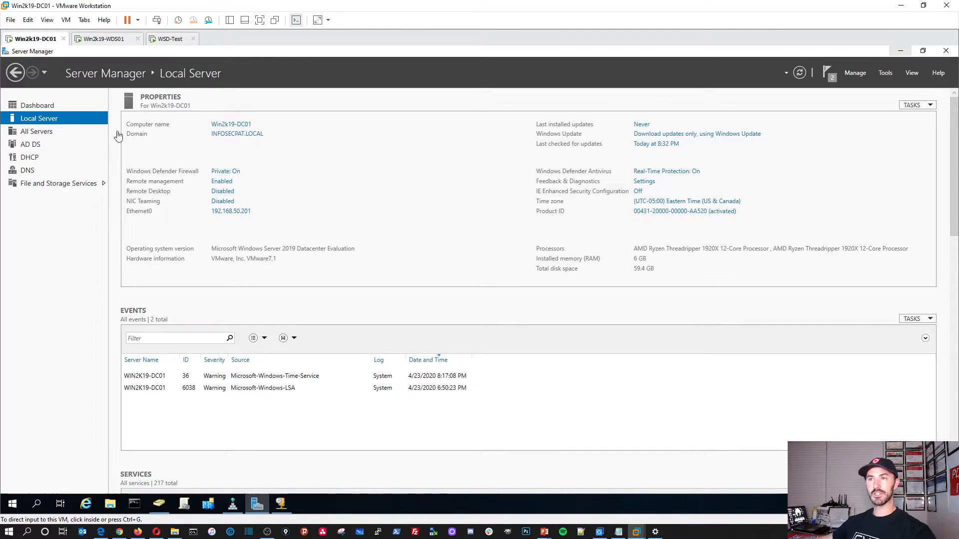
click(159, 505)
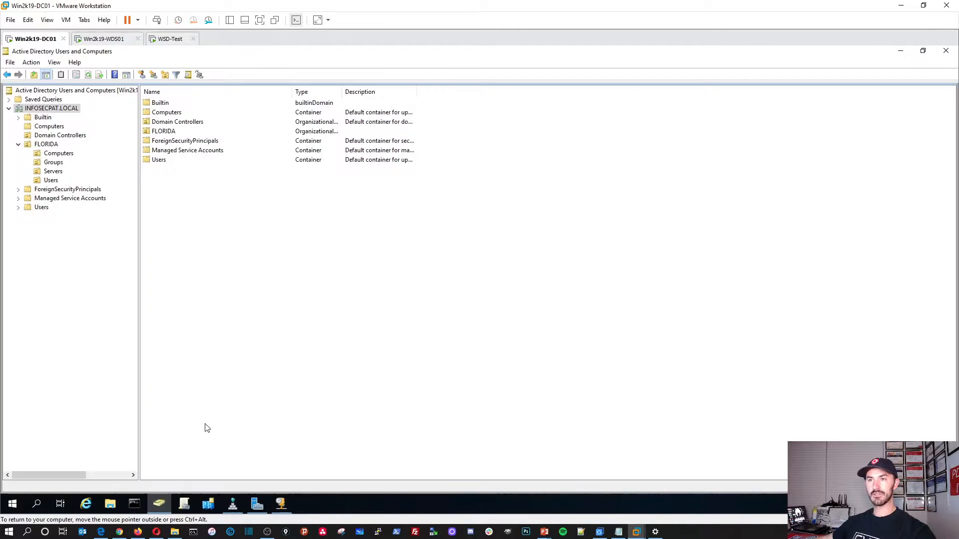
right_click(61, 109)
click(84, 224)
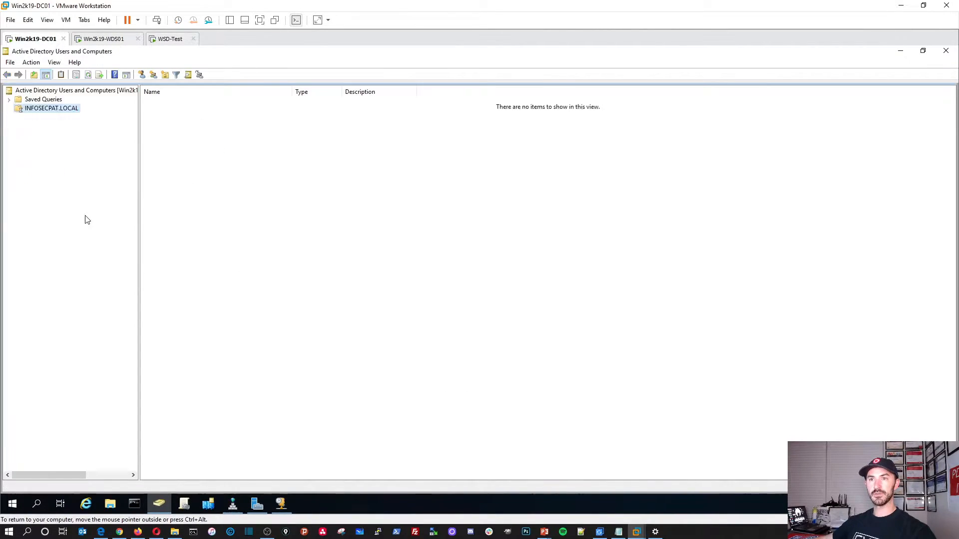
click(59, 128)
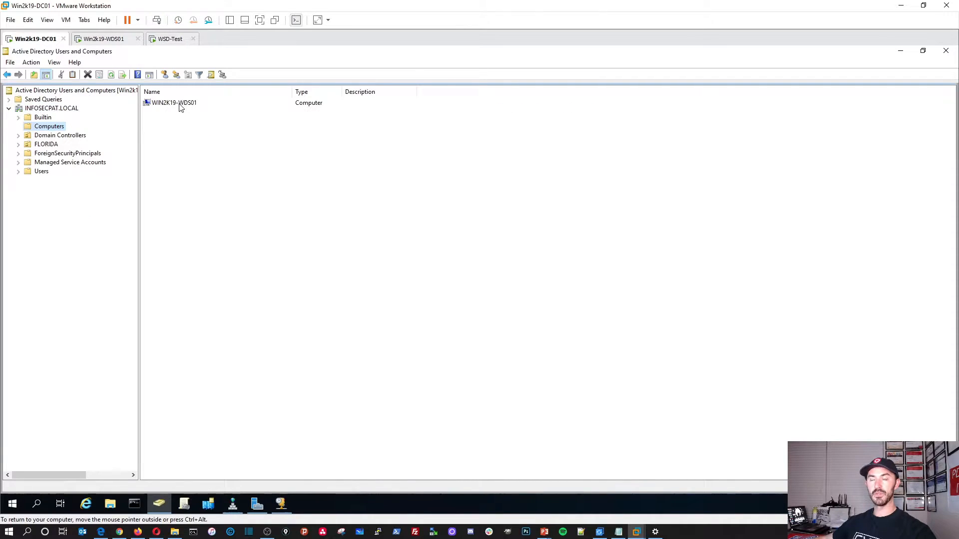
Step: Drag WIN2K19-WDS01 from Computers into FLORIDA > Servers and confirm the move
click(179, 107)
click(19, 144)
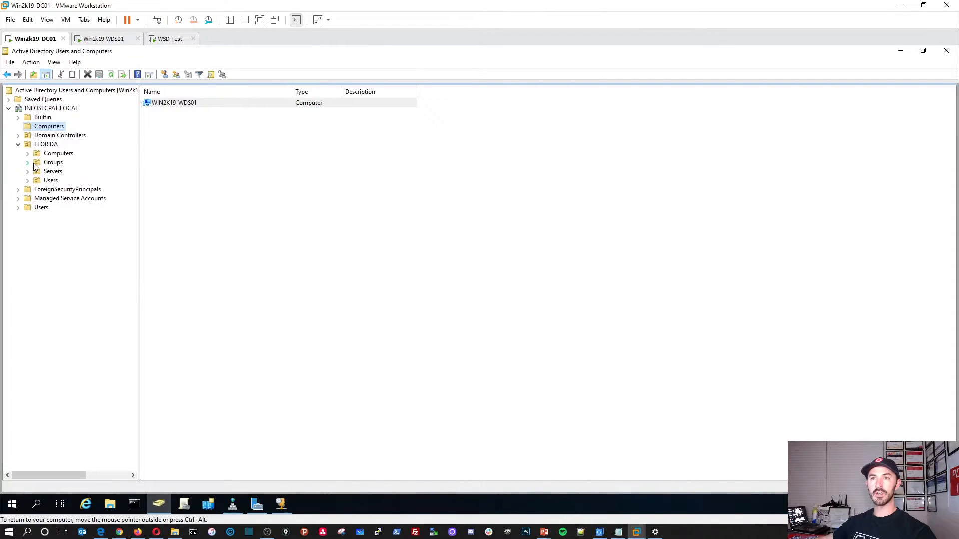
click(50, 172)
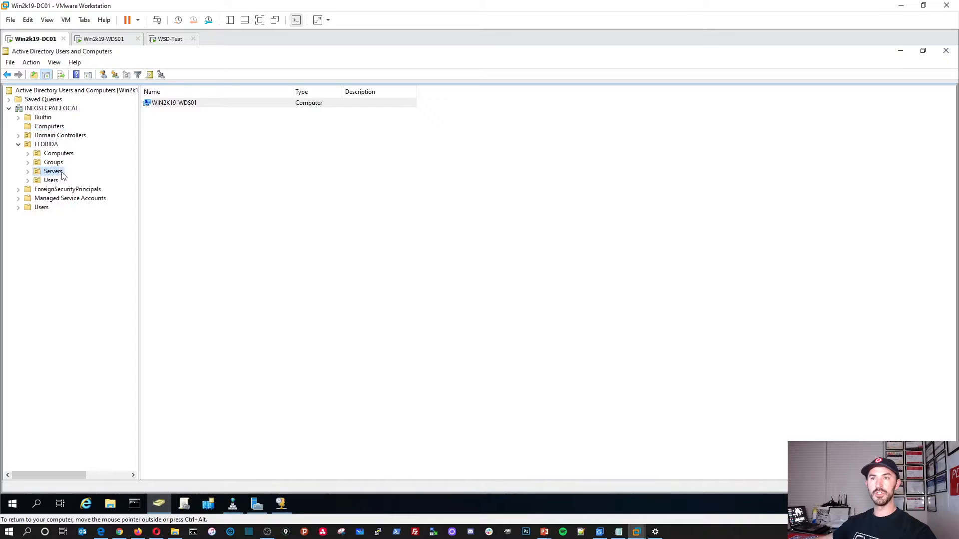
click(54, 127)
drag(178, 105, 60, 173)
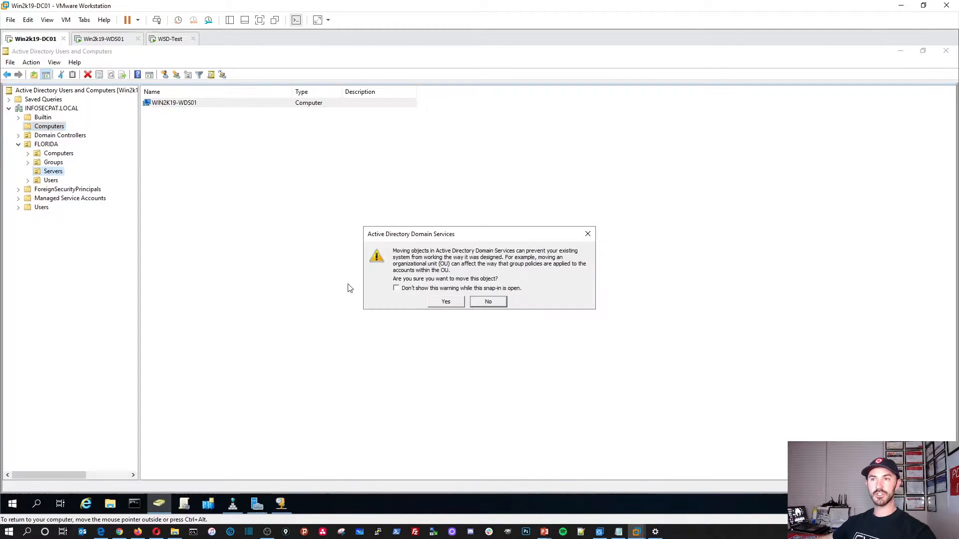
click(445, 302)
Step: Review the FLORIDA Servers, Users, Groups and Computers units
click(63, 172)
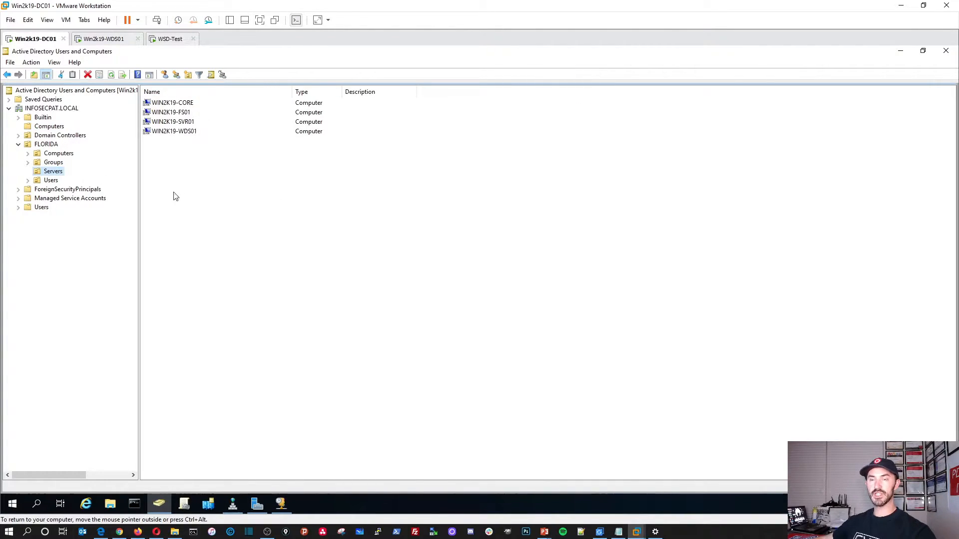
click(51, 180)
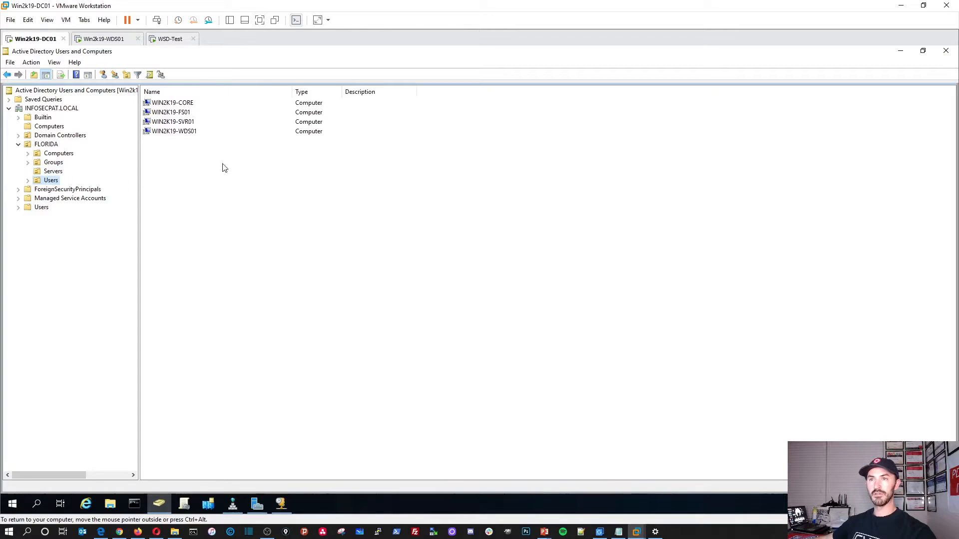
click(54, 163)
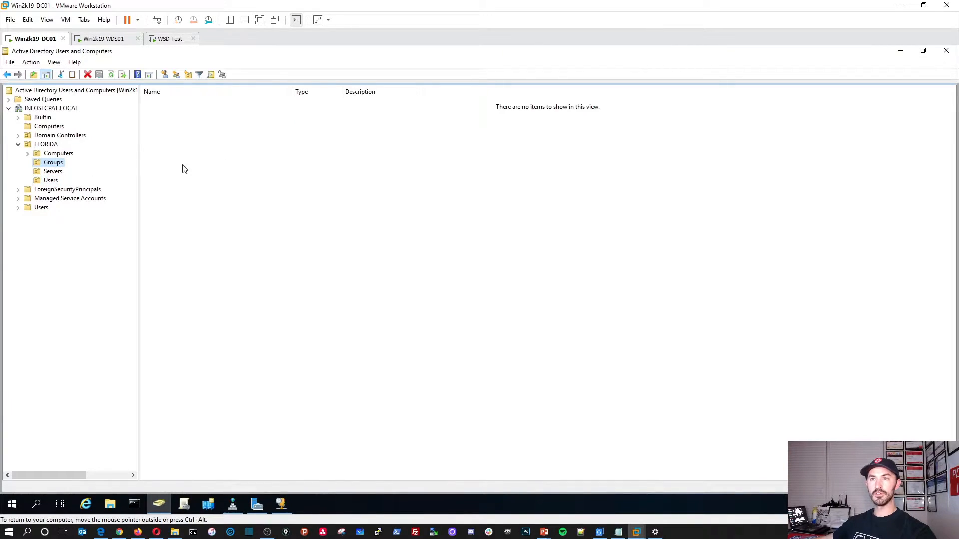
click(69, 154)
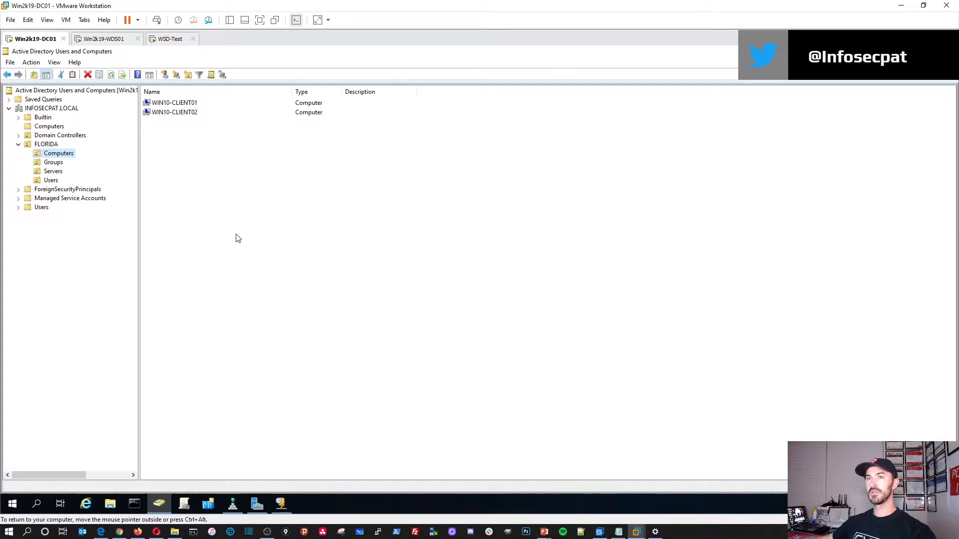
Step: Unlock WDS01 and sign in as Other user infosecpat\administrator with the account password
click(114, 39)
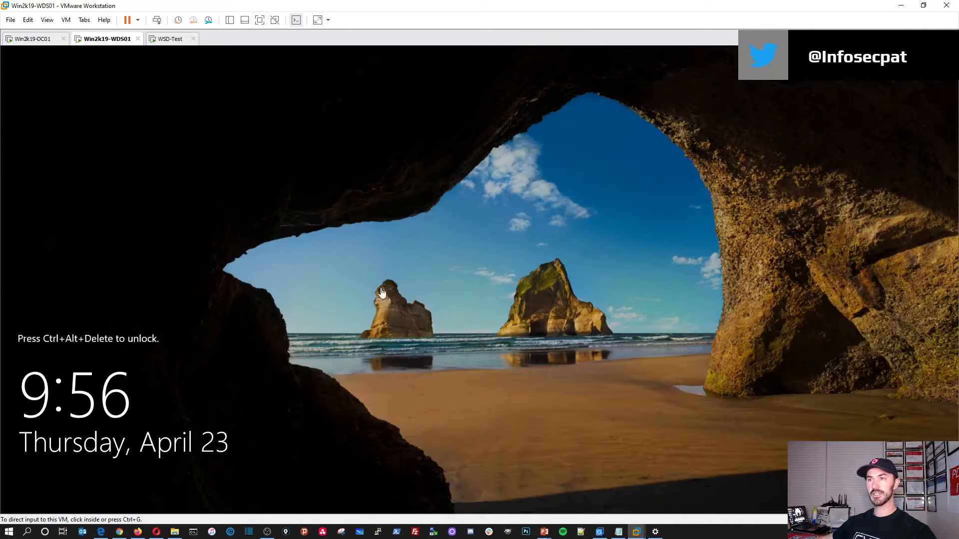
click(156, 20)
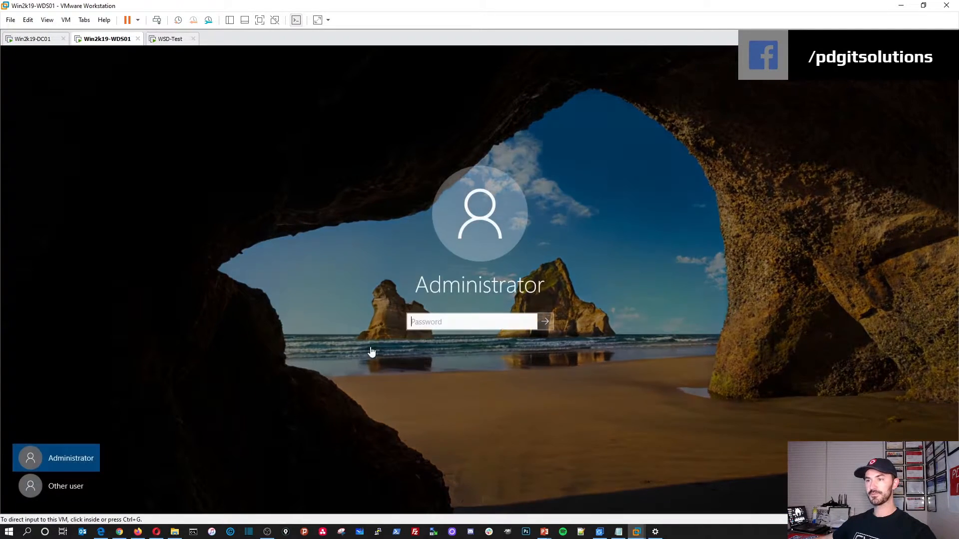
click(80, 486)
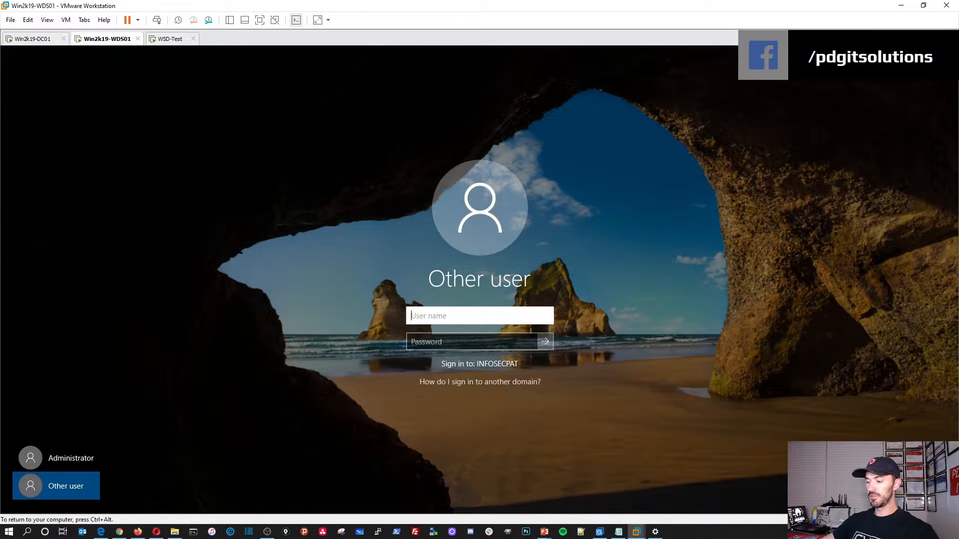
text(infos)
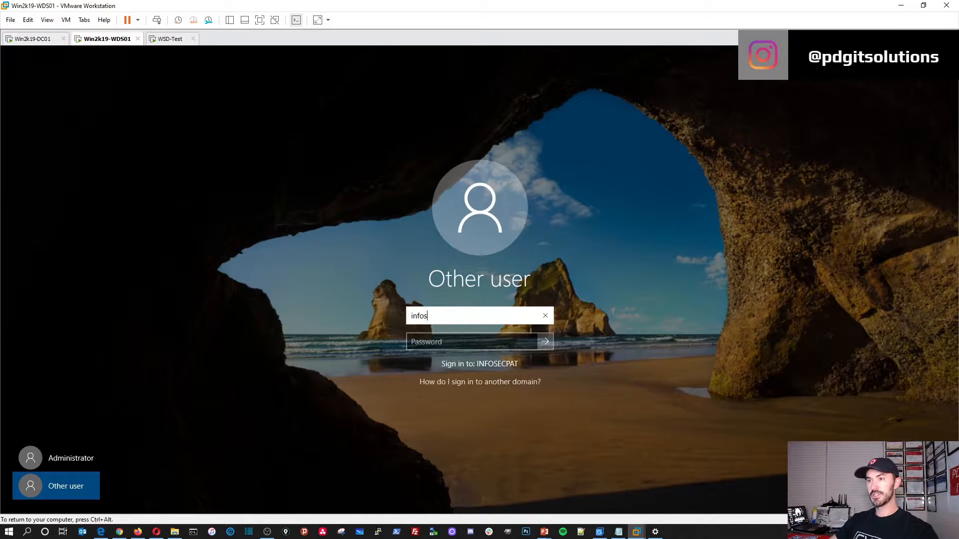
text(ecpat\)
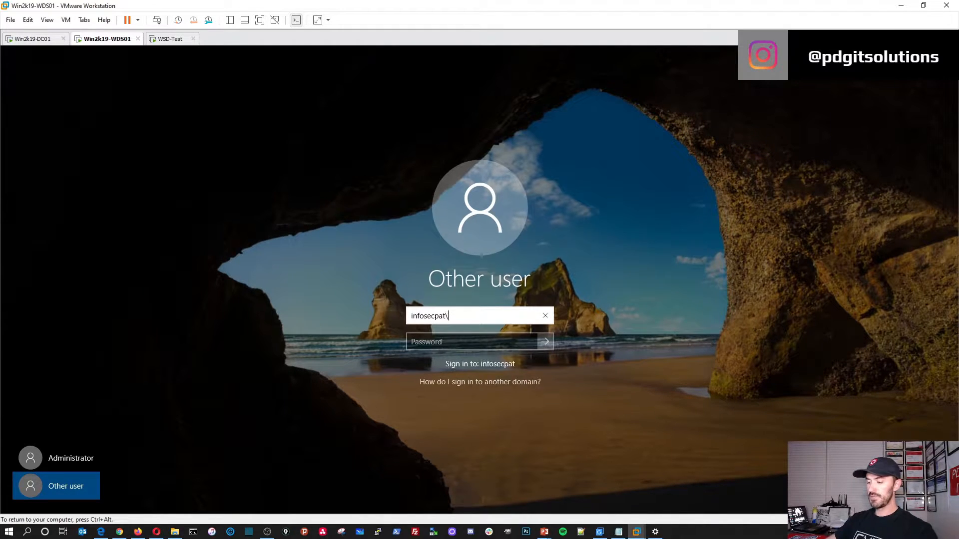
text(administrator)
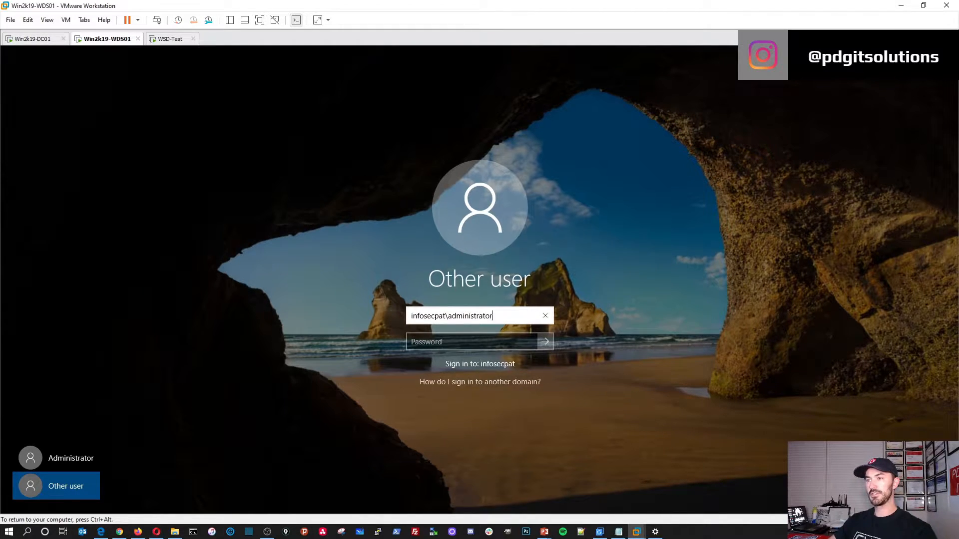
key(Tab)
text(************)
key(Return)
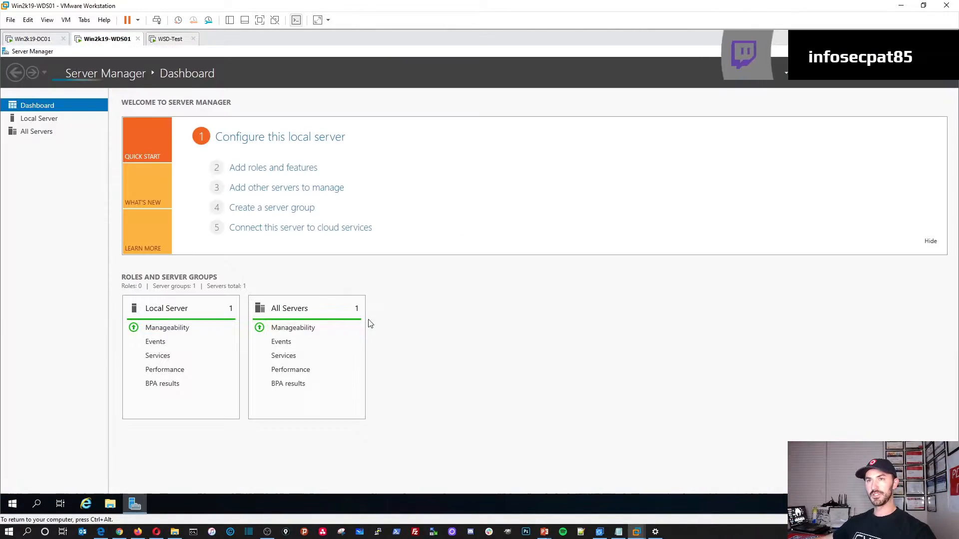
Step: Launch Add Roles and Features with role-based installation targeting this server
click(41, 120)
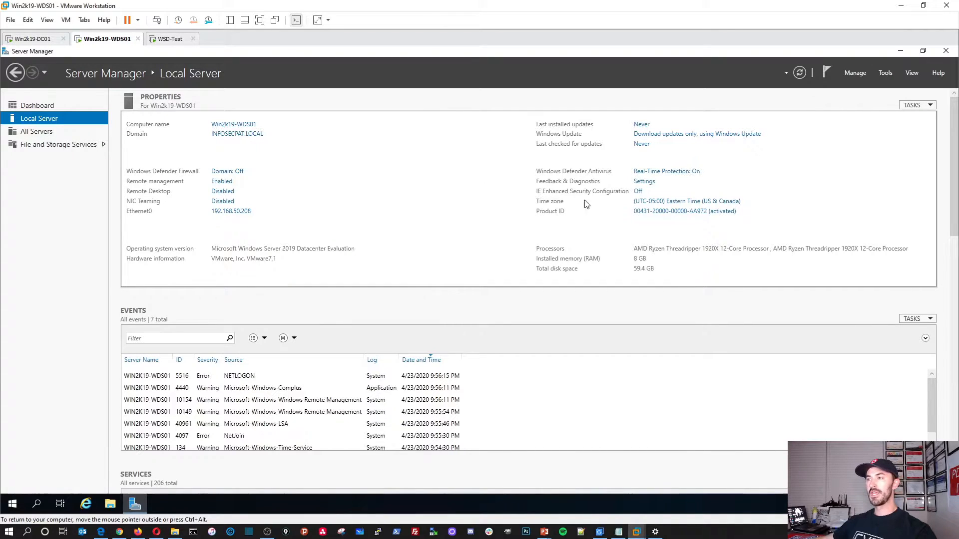
click(863, 75)
click(871, 84)
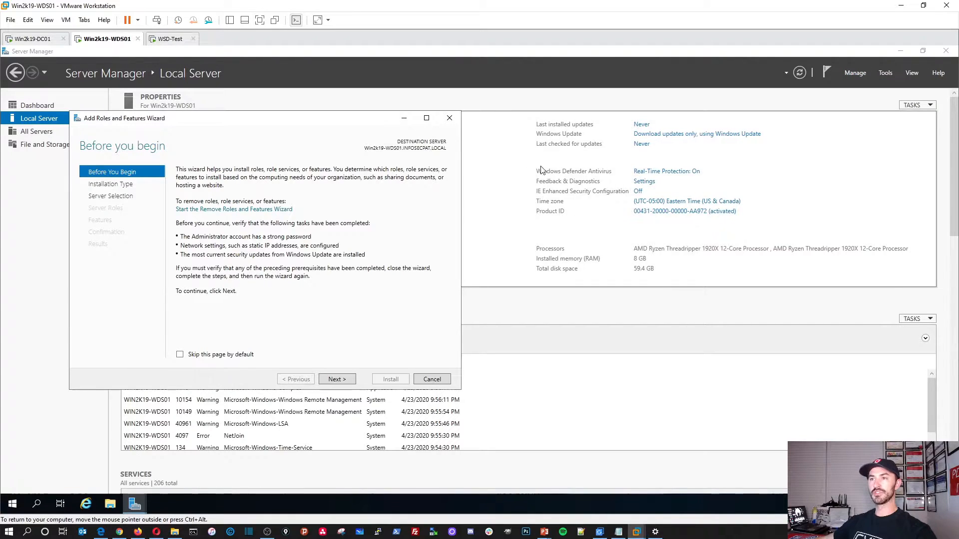
click(900, 52)
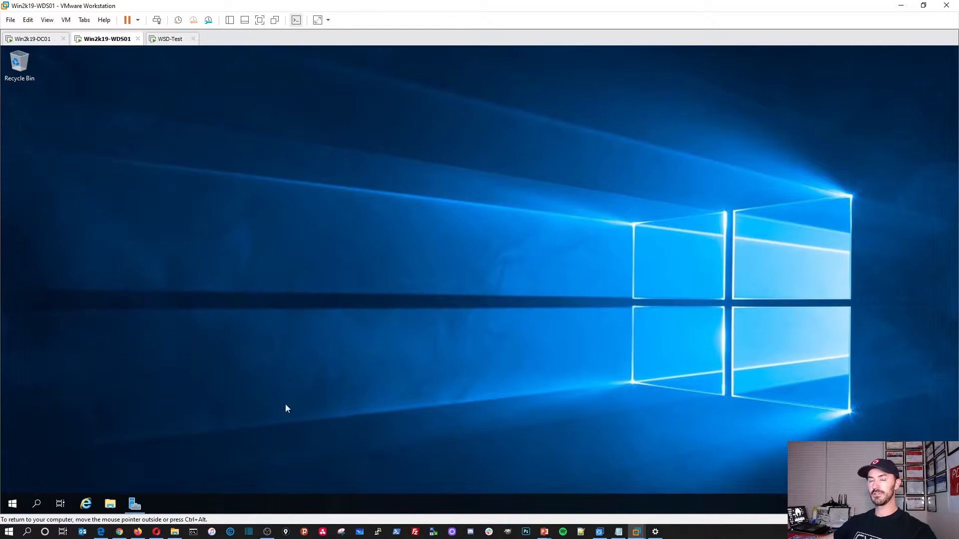
click(134, 504)
drag(252, 123, 362, 119)
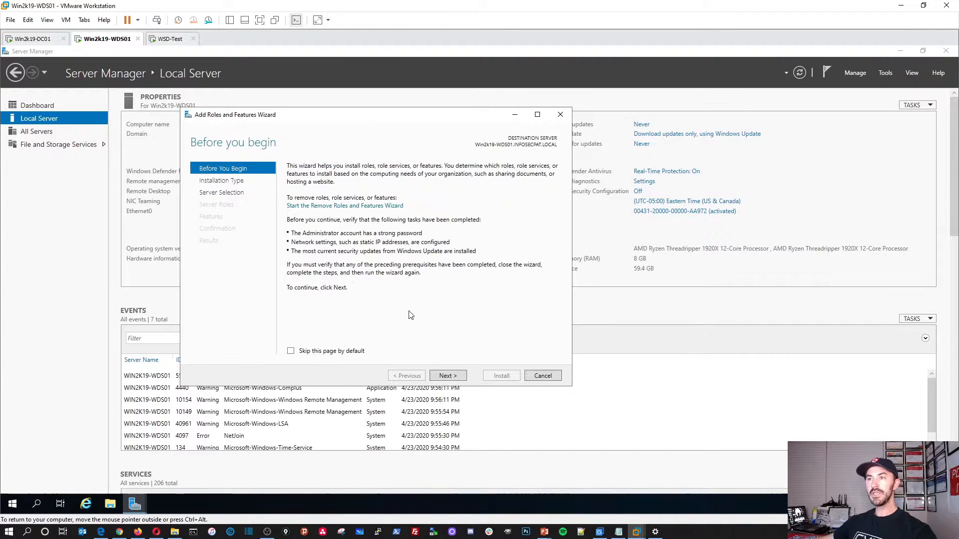
click(448, 375)
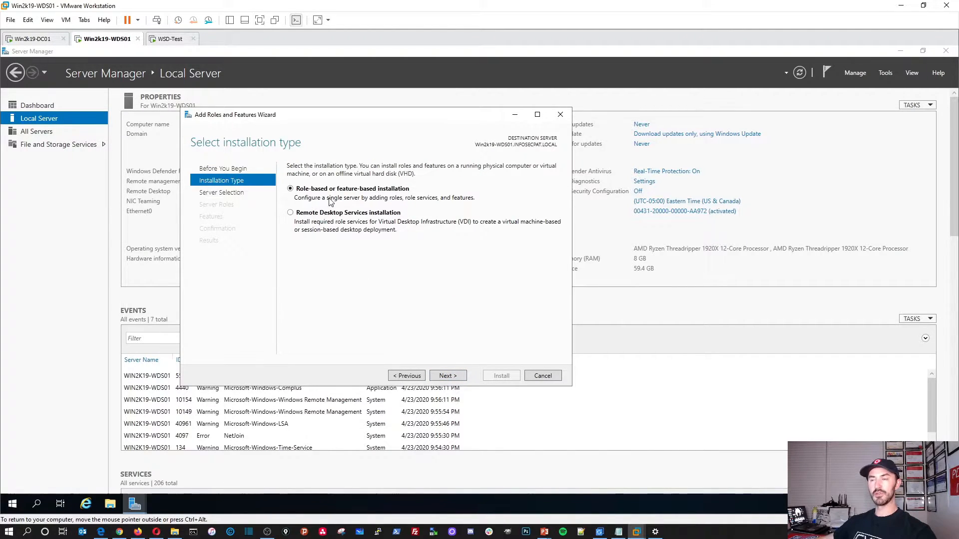
click(450, 383)
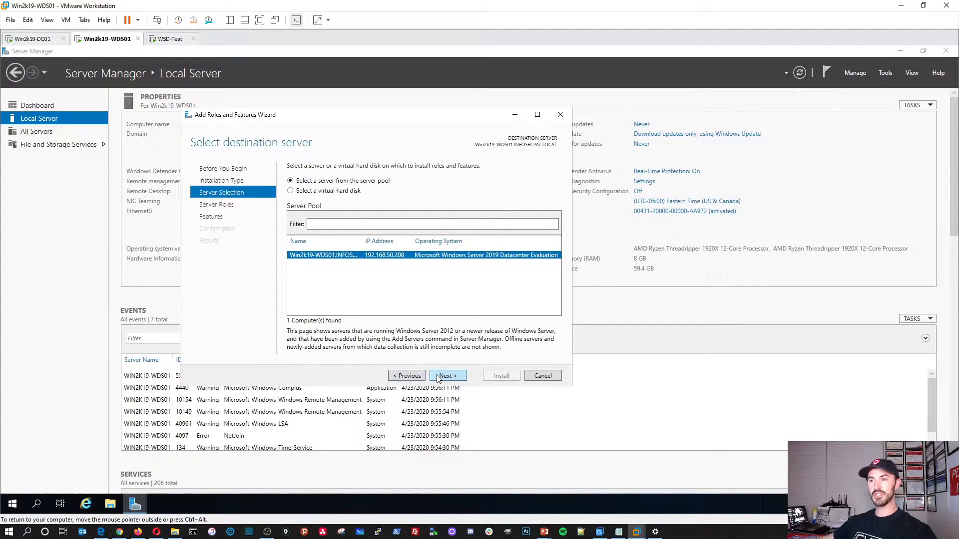
click(438, 378)
Step: Select the Windows Deployment Services role with its management tools and skip the Features page
scroll(330, 292, down, 1)
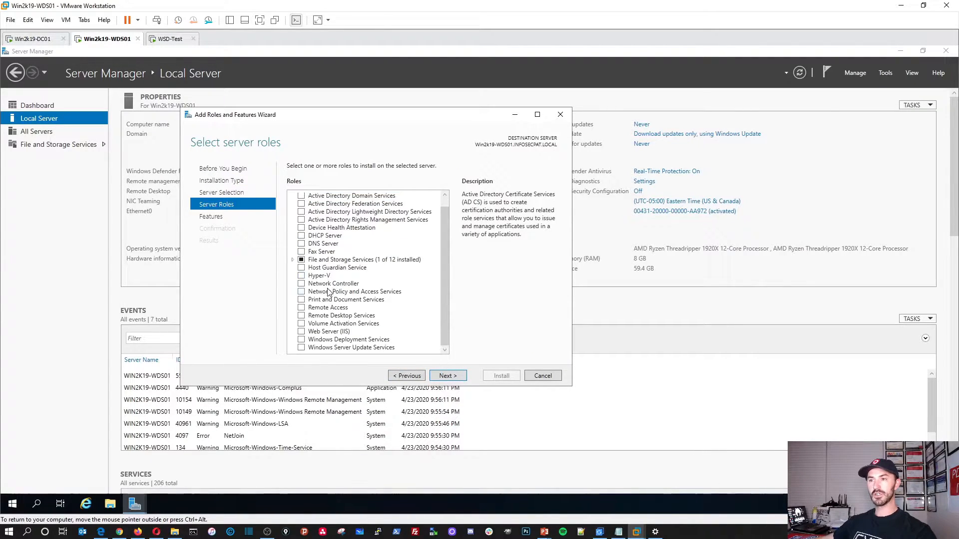
click(300, 341)
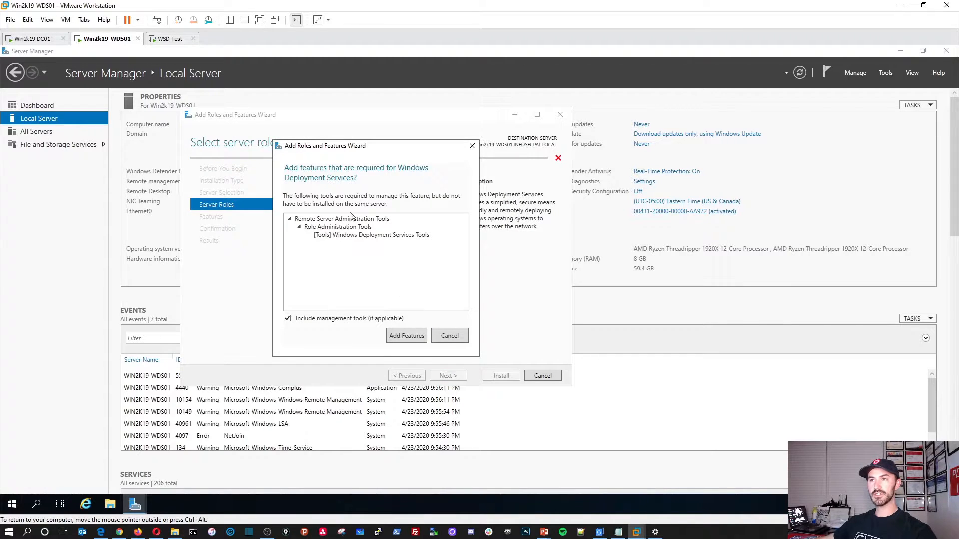
click(399, 337)
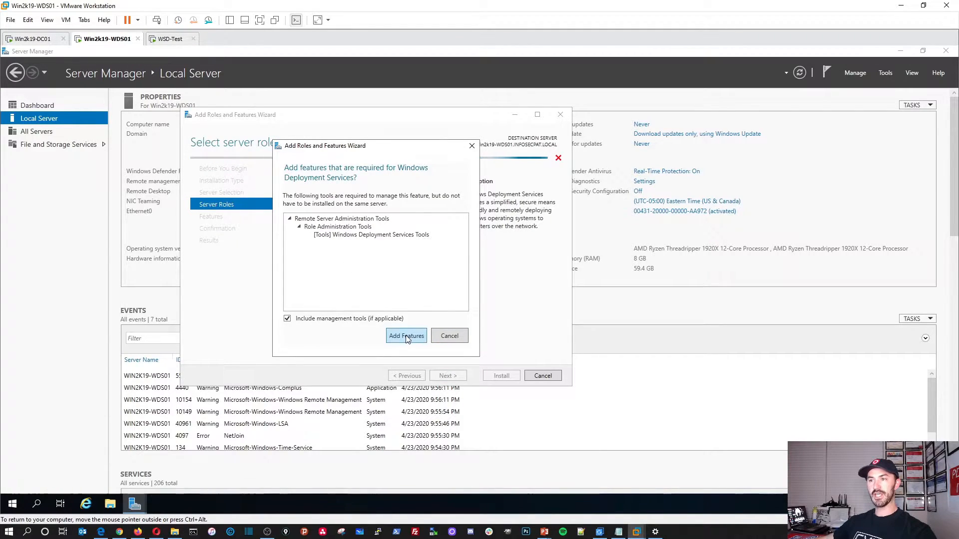
click(448, 376)
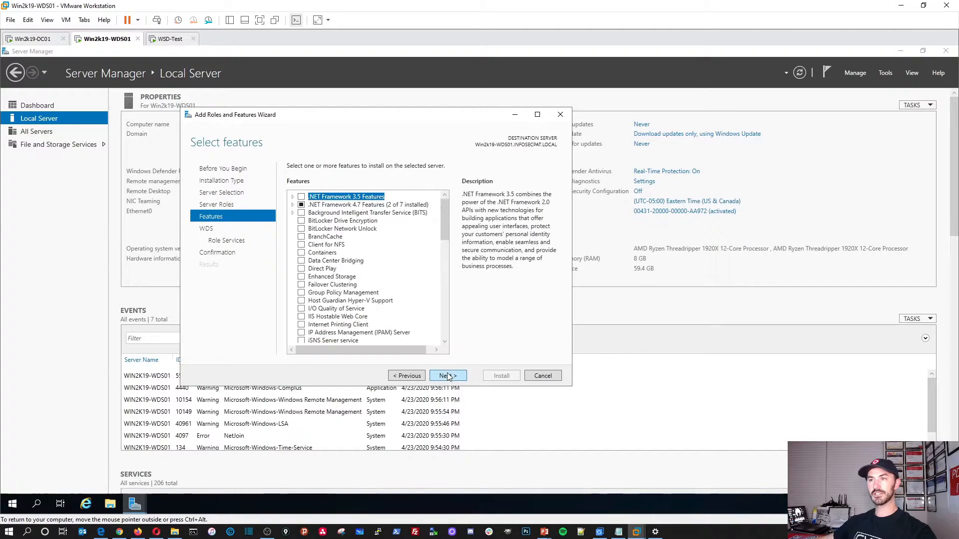
click(448, 375)
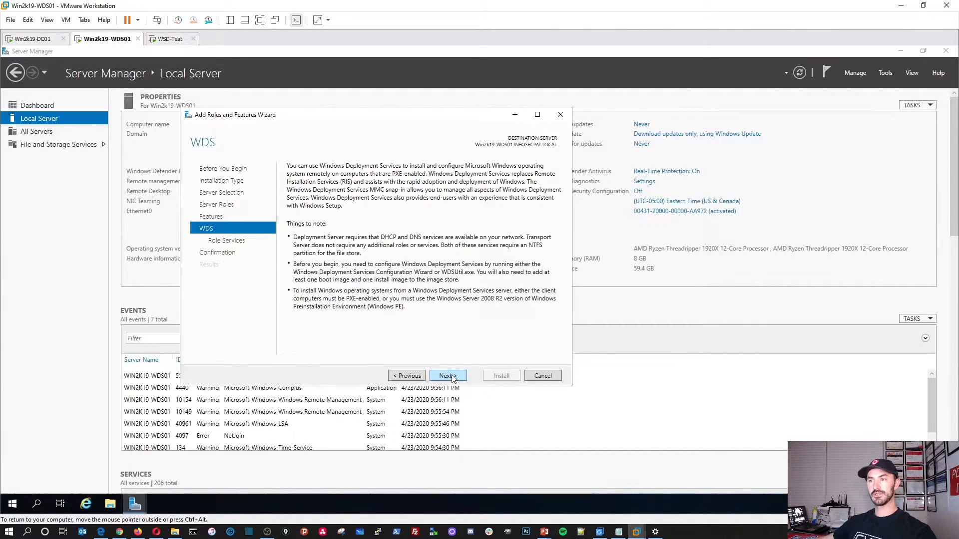
Step: Keep the Deployment Server and Transport Server role services and start the WDS installation
click(453, 378)
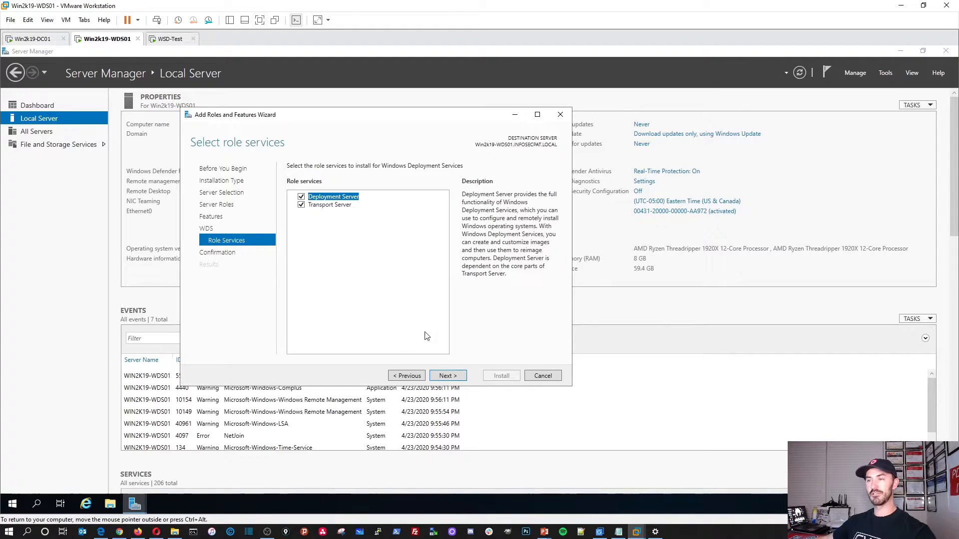
click(448, 375)
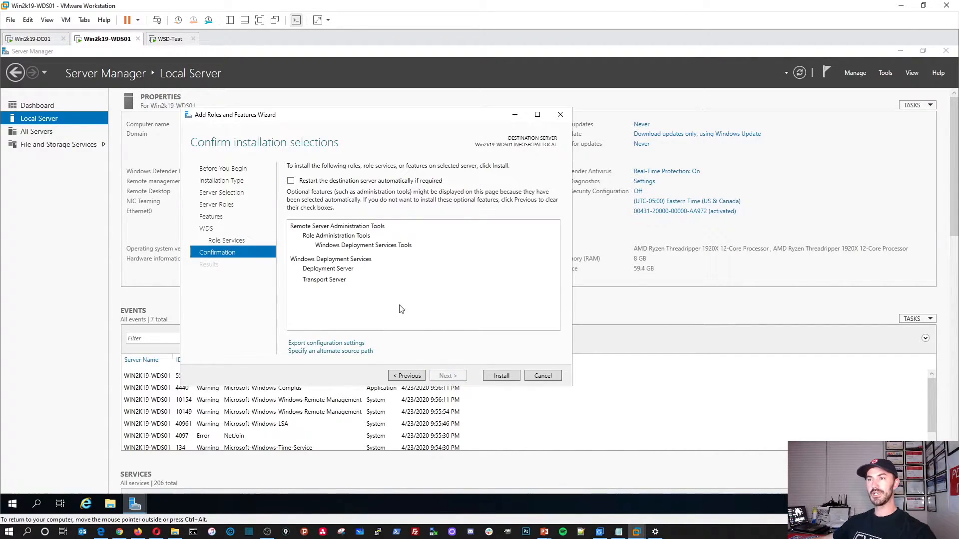
click(500, 375)
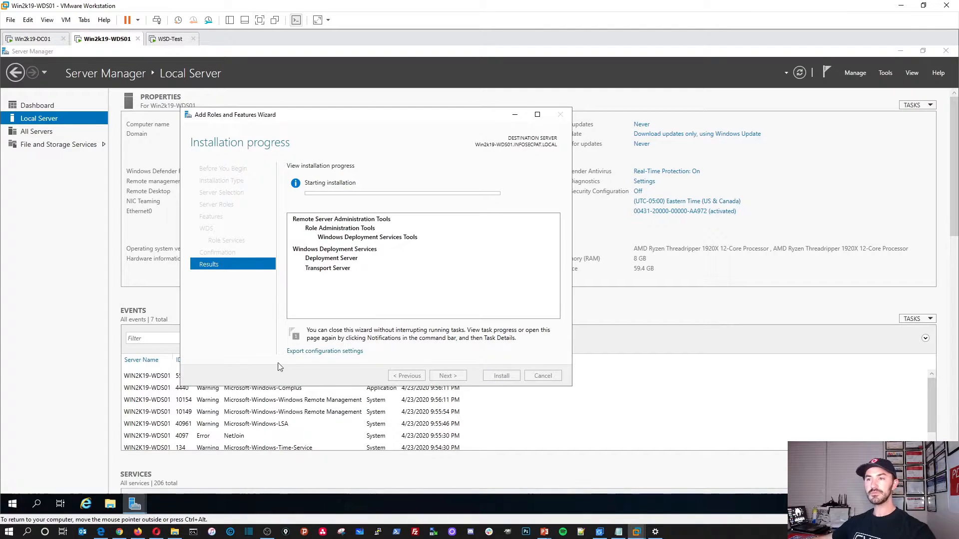
click(111, 506)
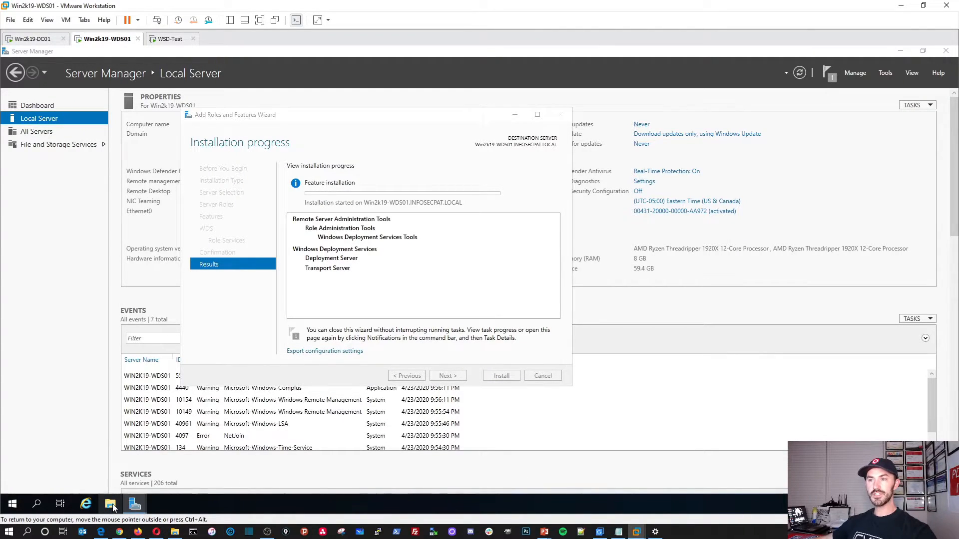
Step: Show This PC, check the existing disks in Computer Management's Disk Management, then minimize it
click(239, 248)
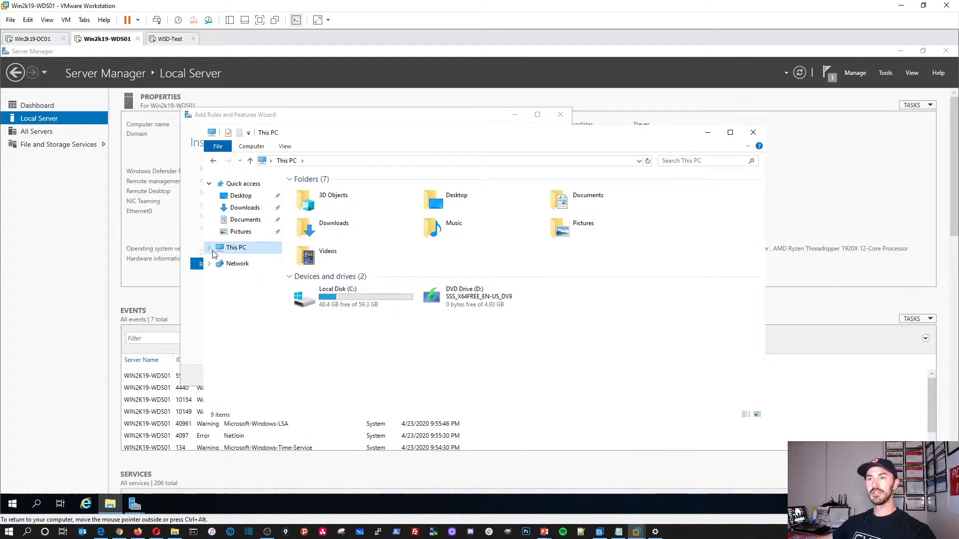
right_click(13, 506)
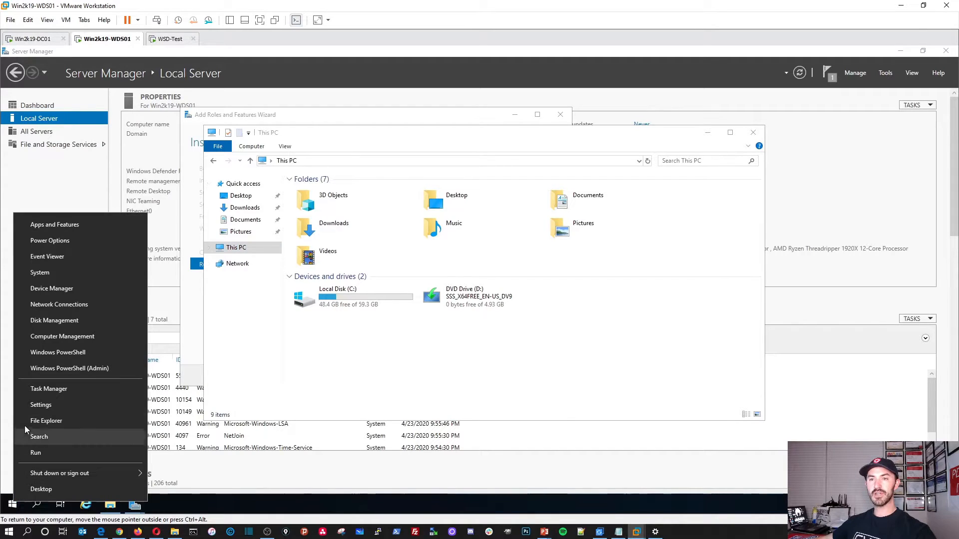
click(56, 339)
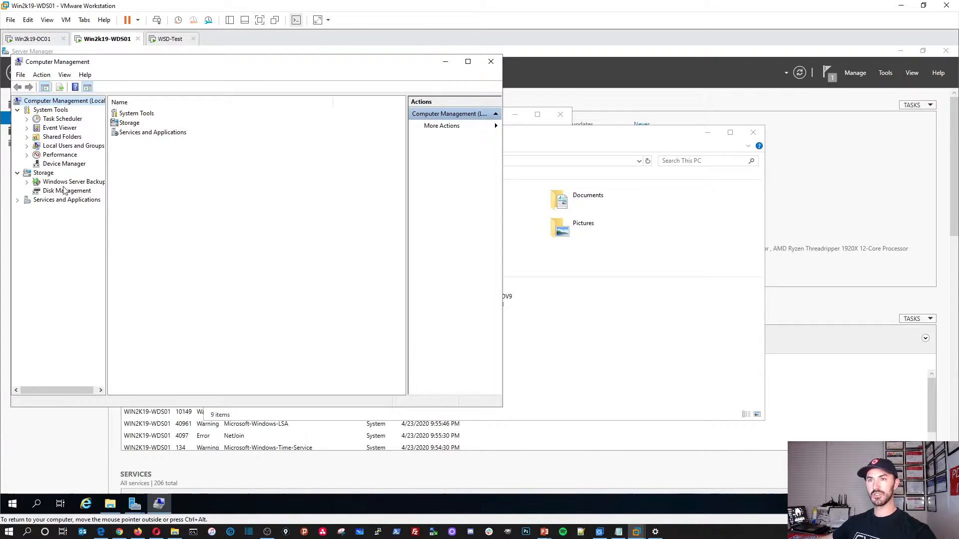
click(80, 192)
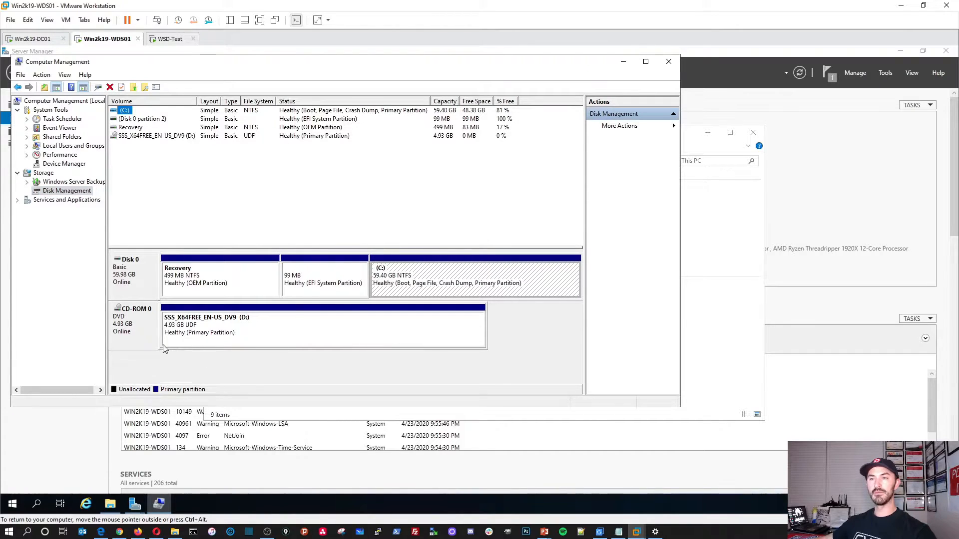
click(623, 64)
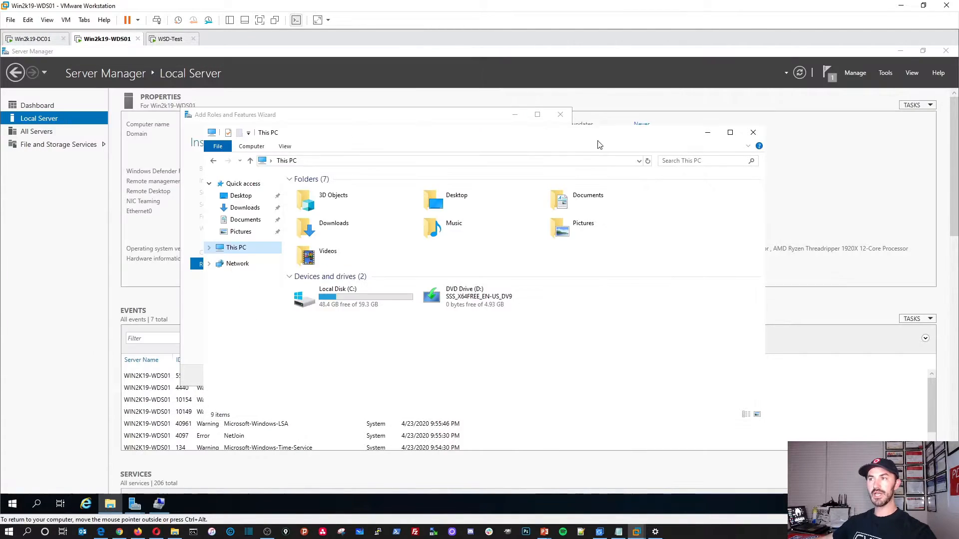
right_click(115, 44)
Step: Add a new 50 GB SCSI virtual disk, Win2k19-WDS01.vmdk, to the WDS01 VM and save settings
click(145, 174)
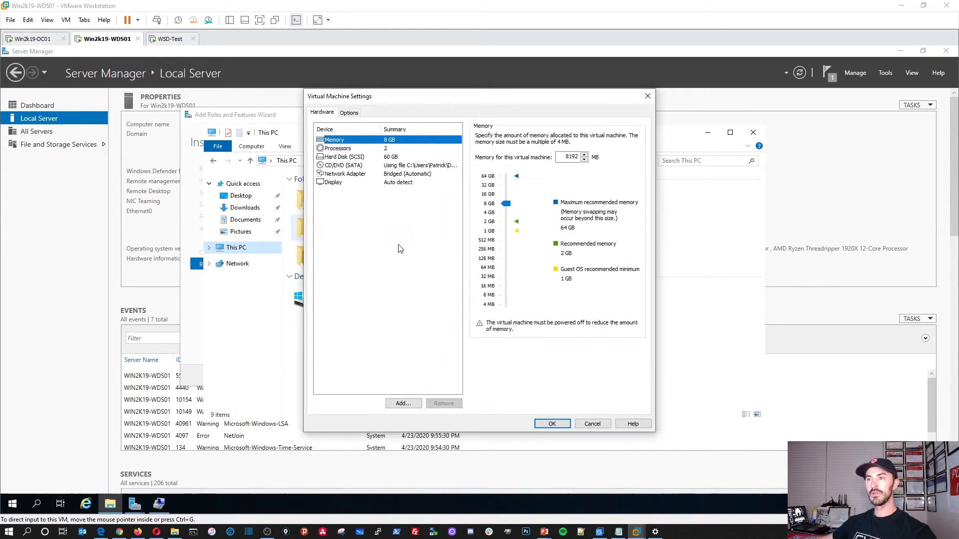
click(409, 404)
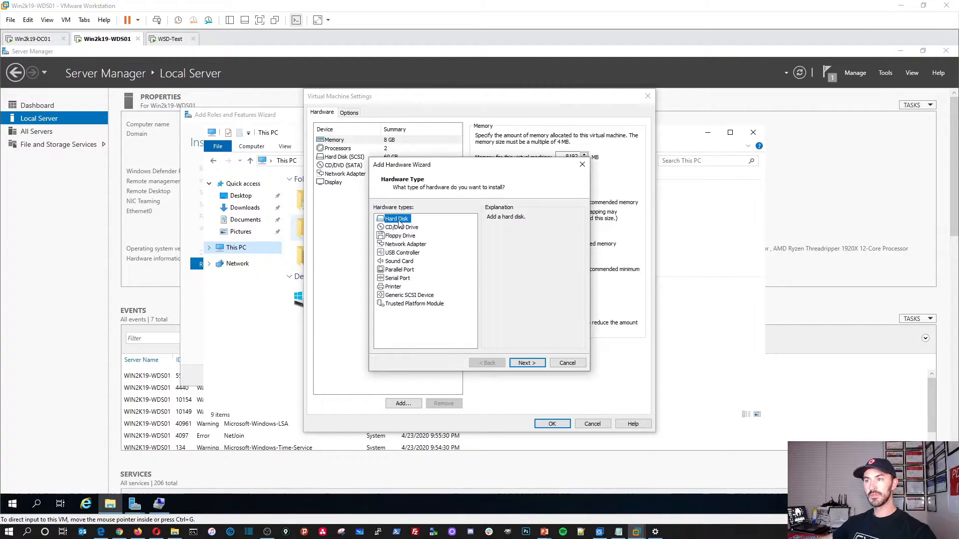
click(526, 363)
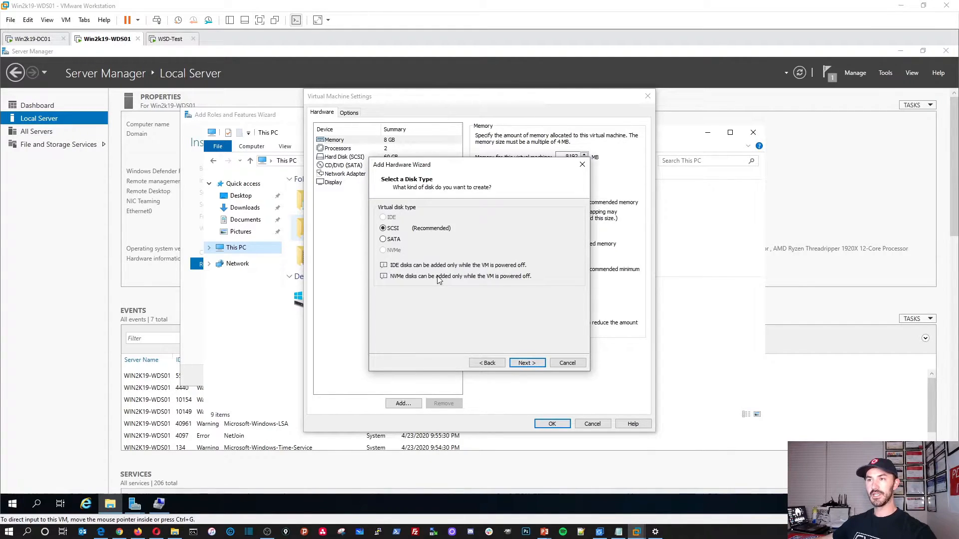
click(527, 363)
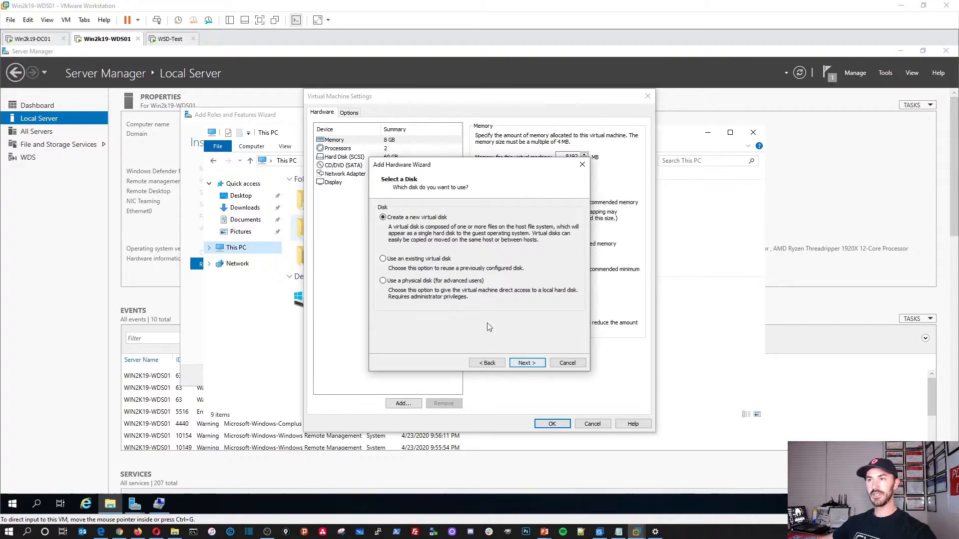
click(521, 364)
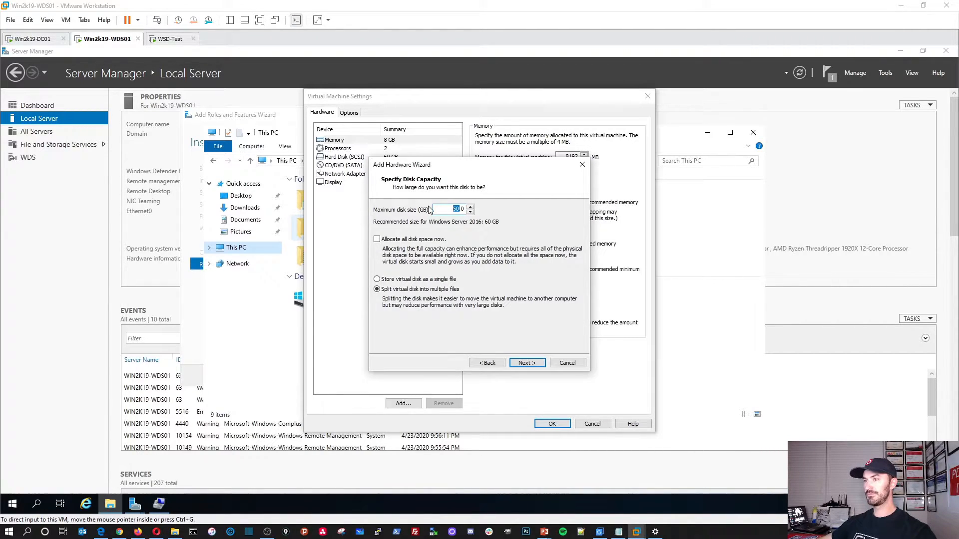
text(50)
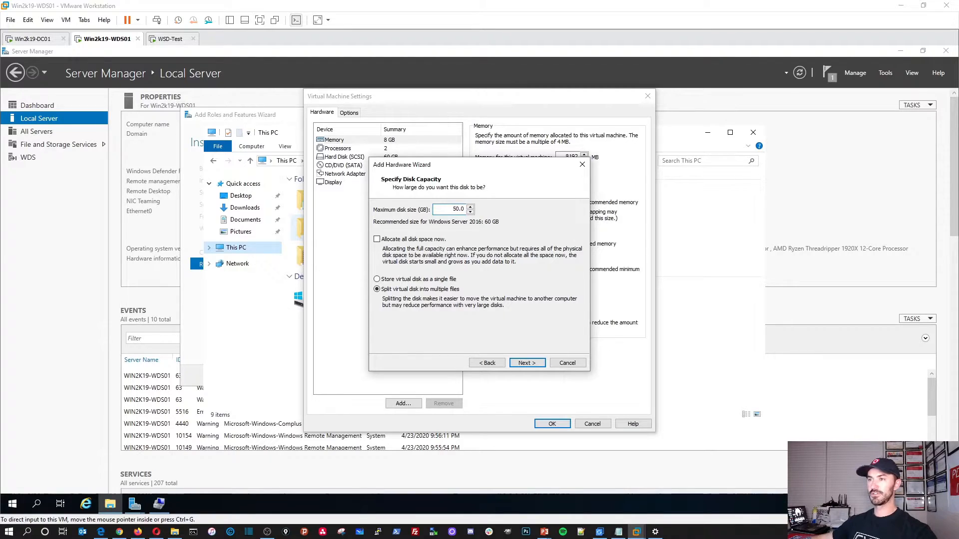
click(526, 363)
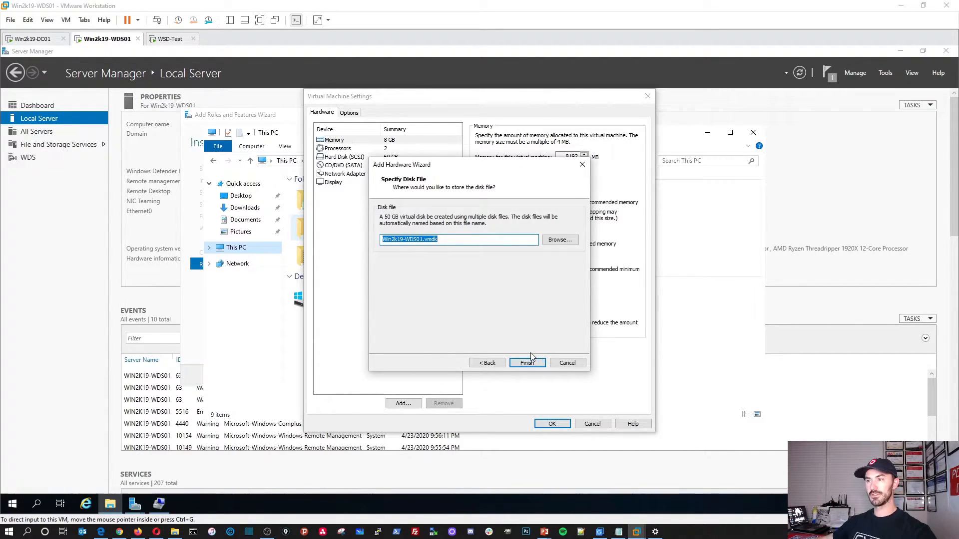
click(527, 362)
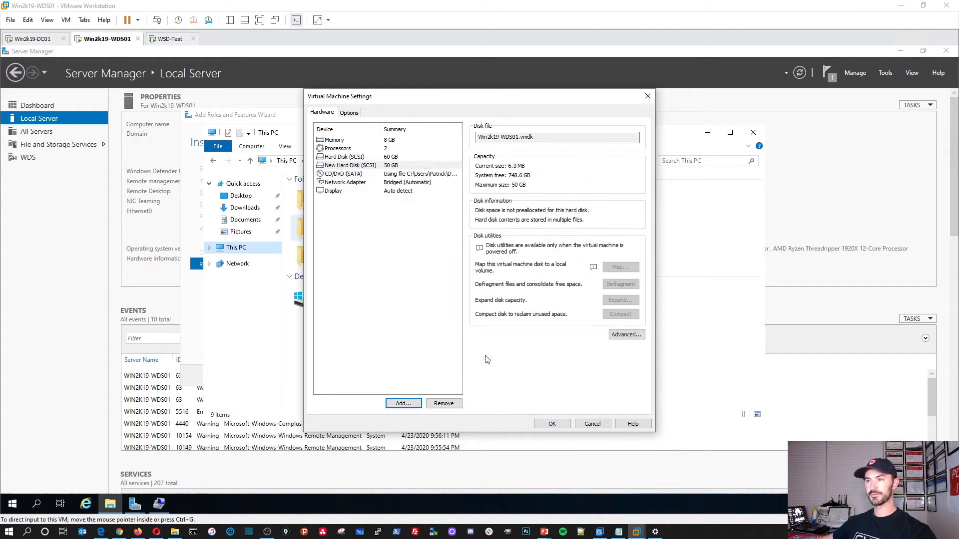
click(352, 168)
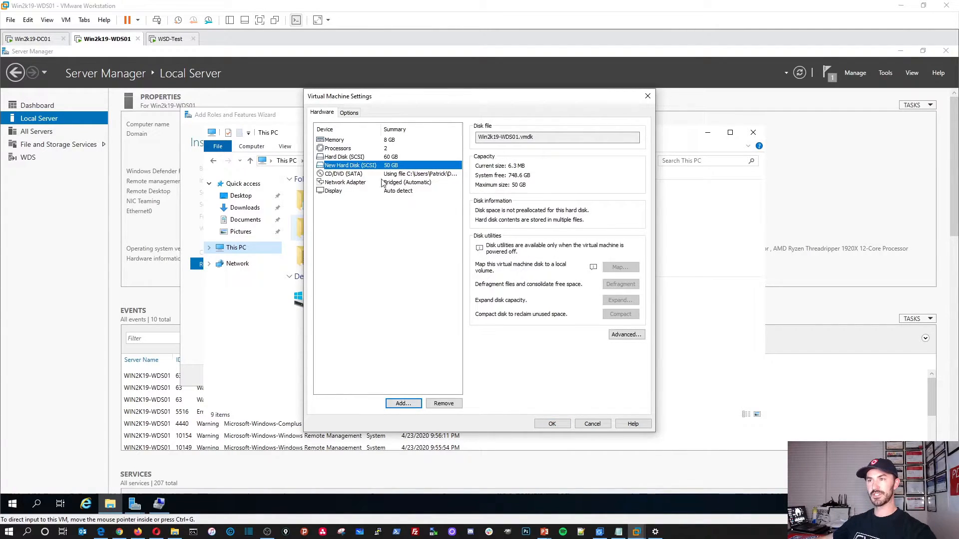
click(550, 423)
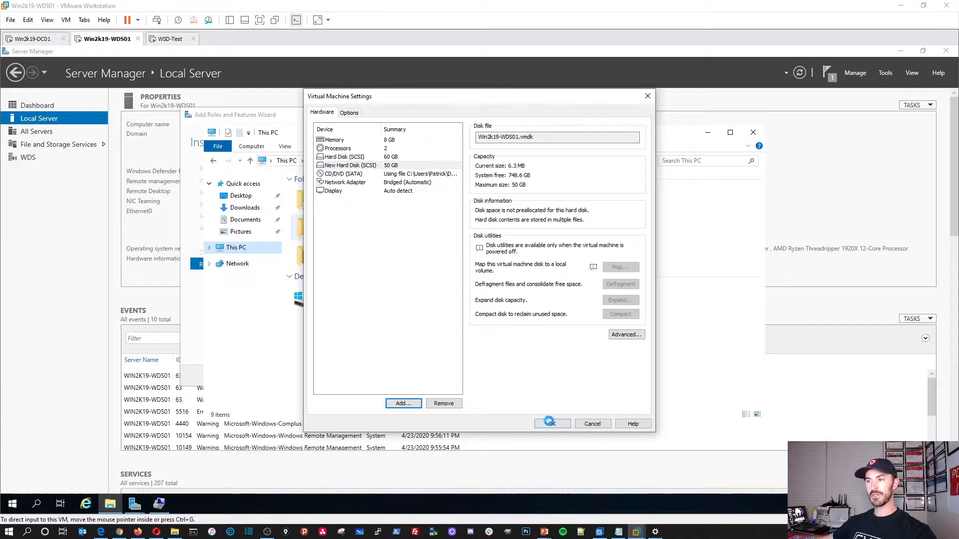
Step: Refresh This PC, minimize File Explorer and close the completed WDS installation wizard
right_click(653, 305)
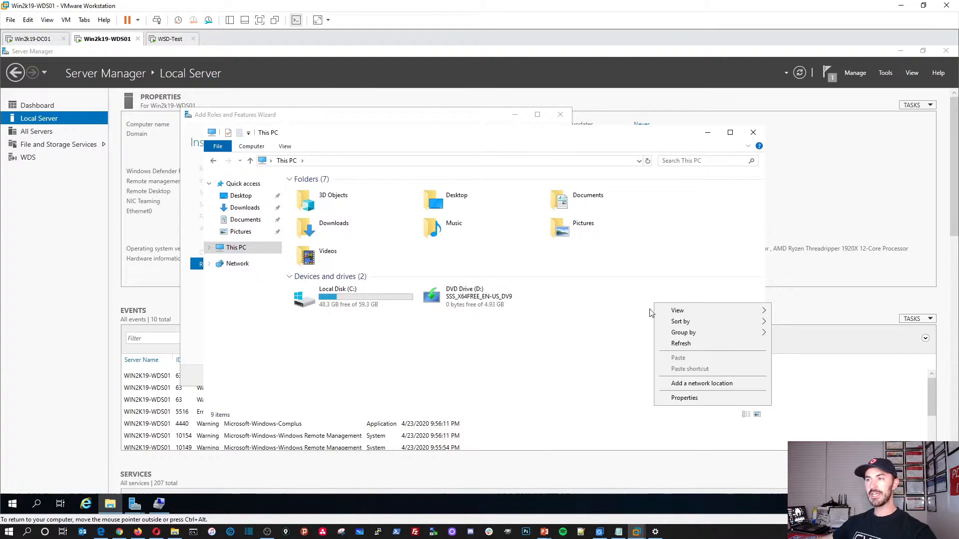
click(678, 343)
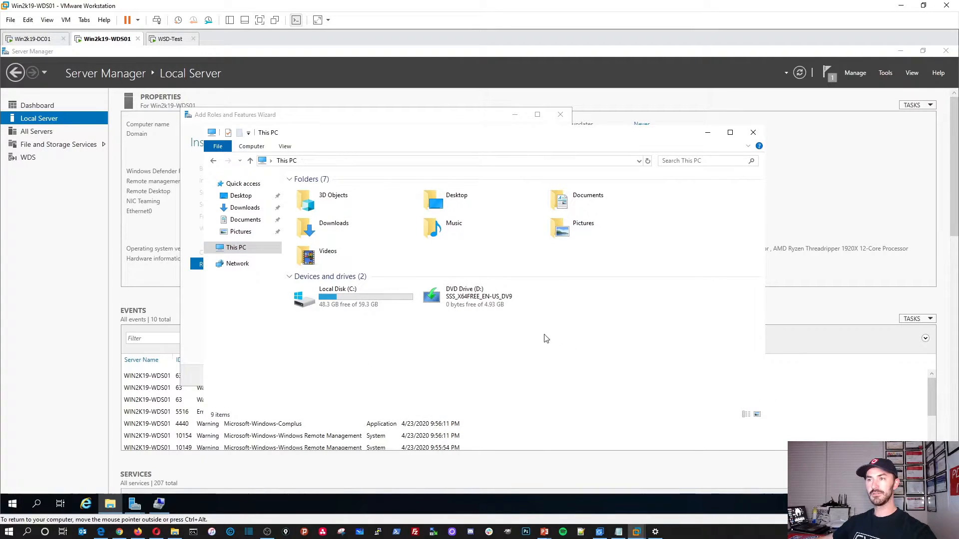
click(707, 133)
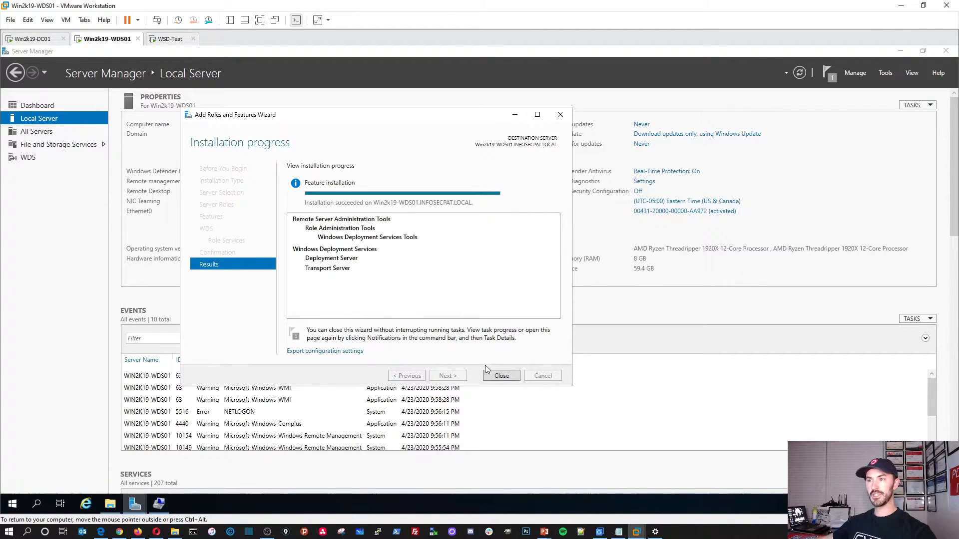
click(500, 376)
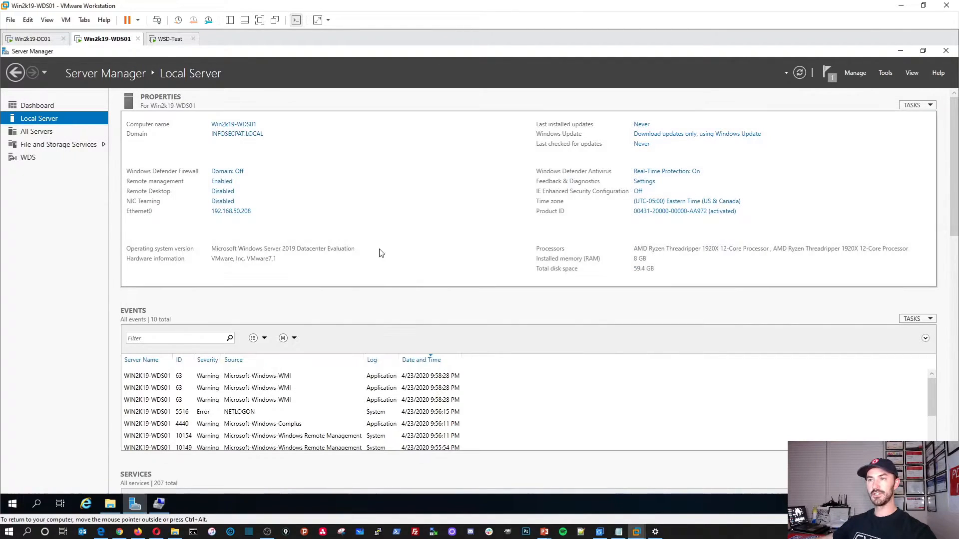
Step: Maximize Computer Management, set Disk 1 online, and initialize it with the GPT partition style
click(159, 504)
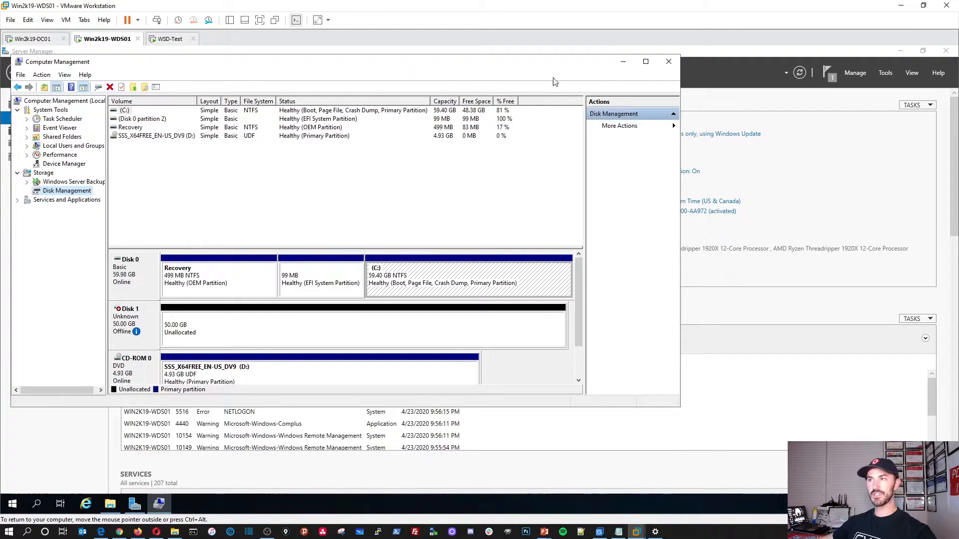
click(645, 62)
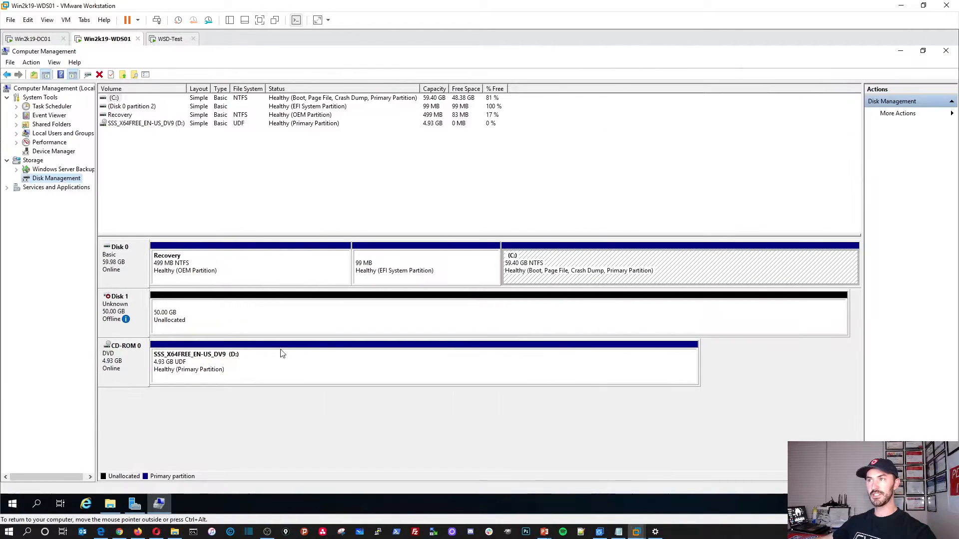
right_click(127, 303)
click(145, 305)
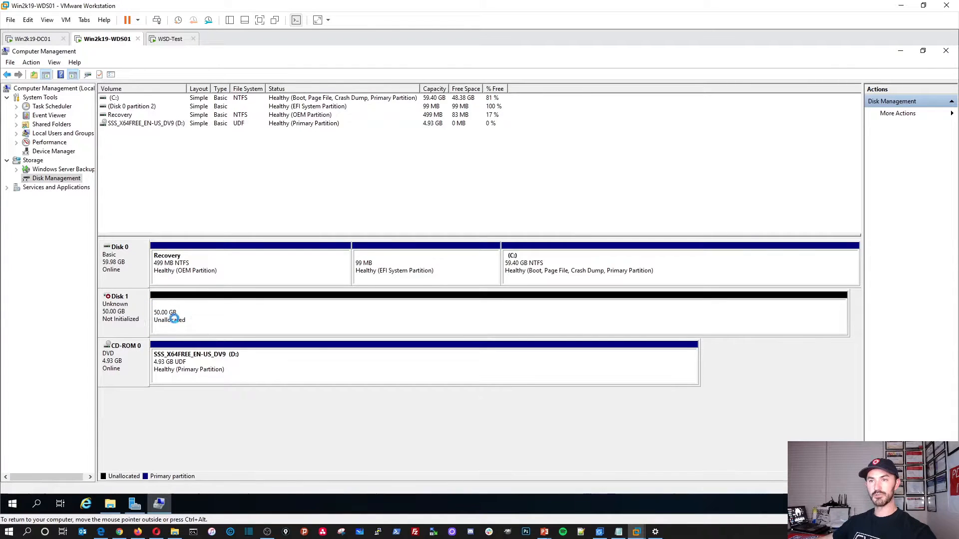
right_click(141, 305)
click(197, 311)
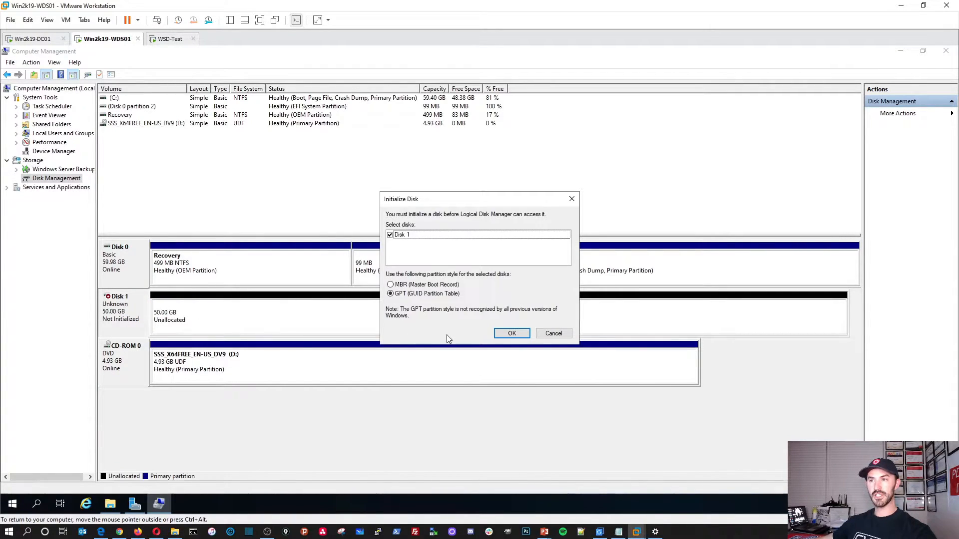
click(510, 333)
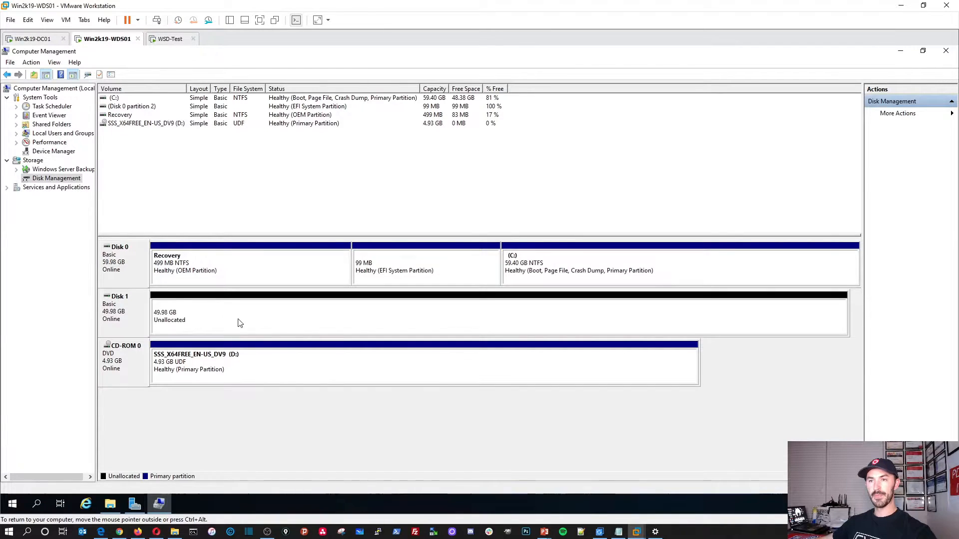
Step: Start a New Simple Volume on Disk 1's unallocated space at default size with drive letter W
right_click(217, 320)
click(244, 325)
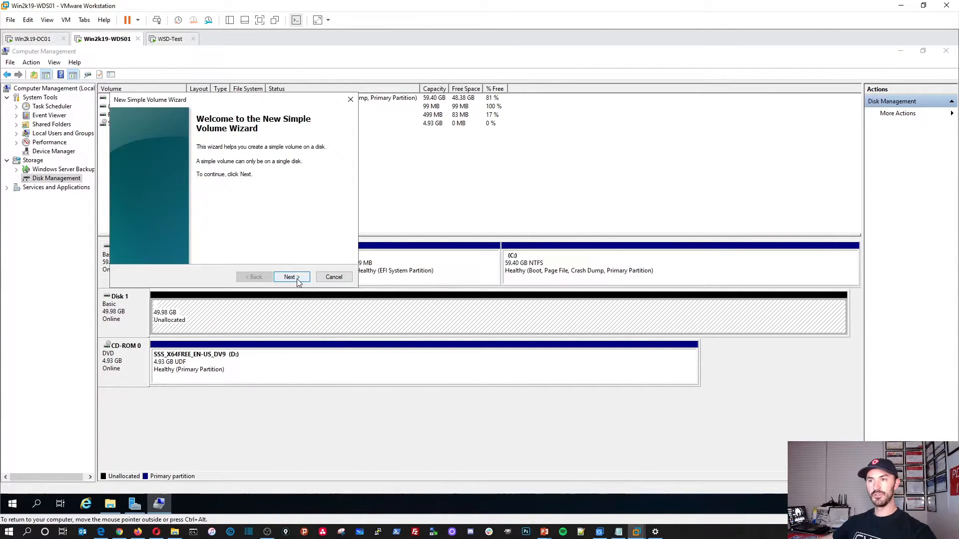
click(297, 280)
click(291, 277)
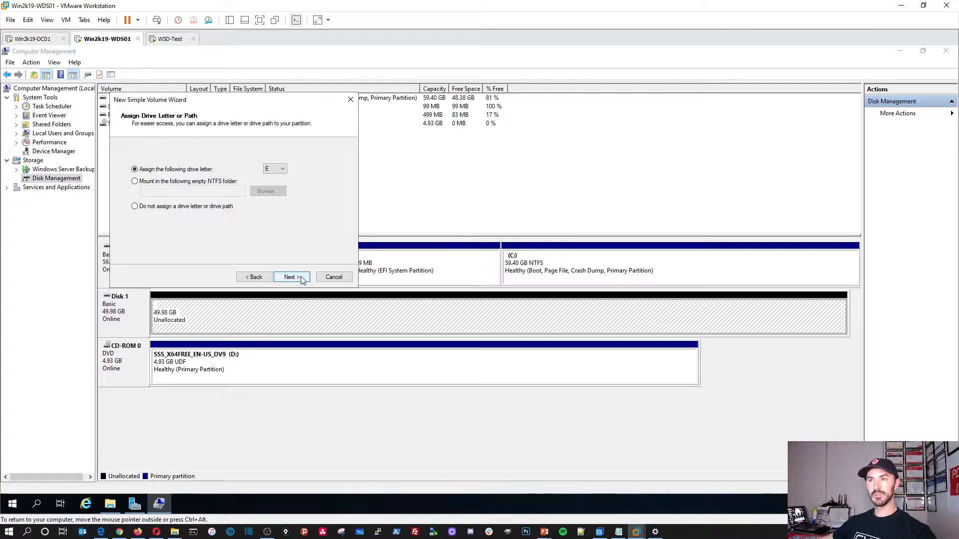
click(282, 170)
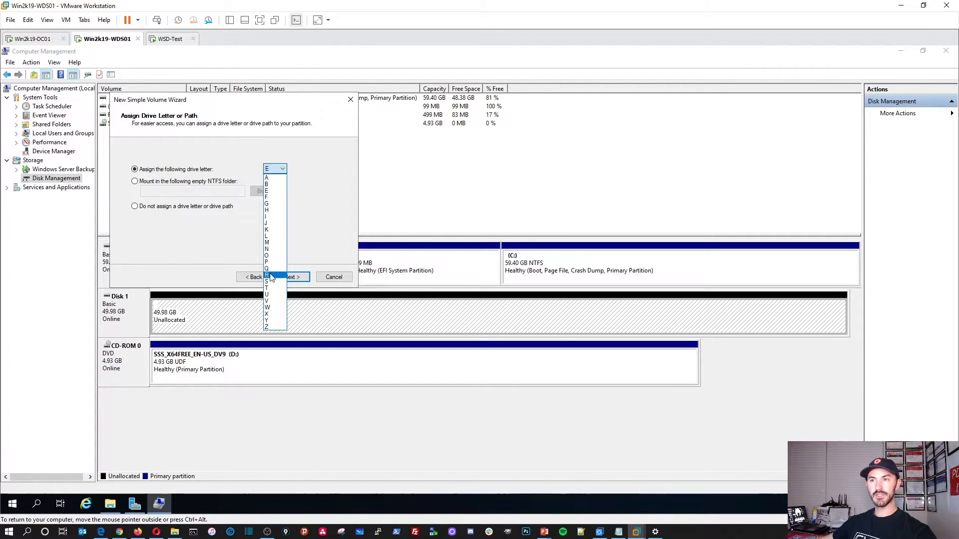
click(270, 310)
Step: Label the volume WDS, finish the wizard, and check the new W: drive in File Explorer
click(292, 277)
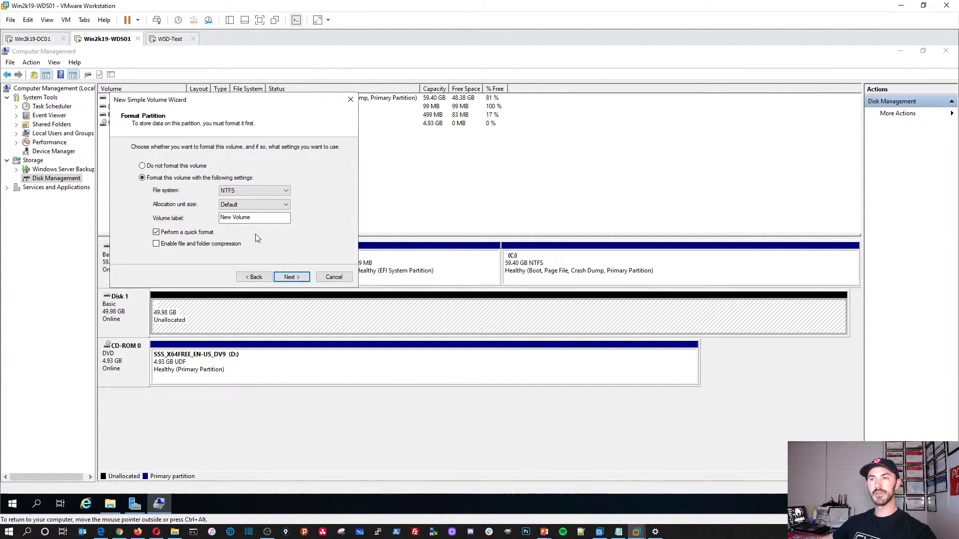
text(WDS)
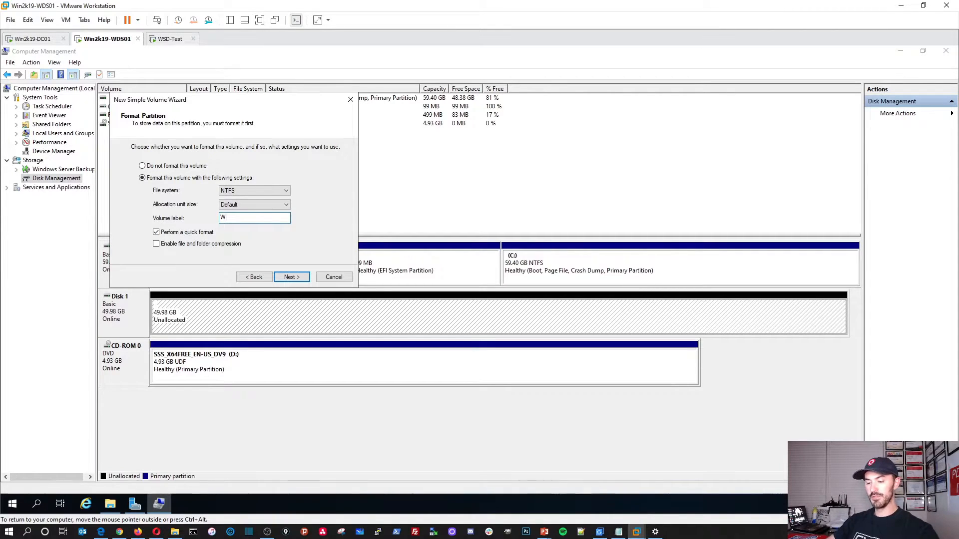
click(292, 277)
click(292, 277)
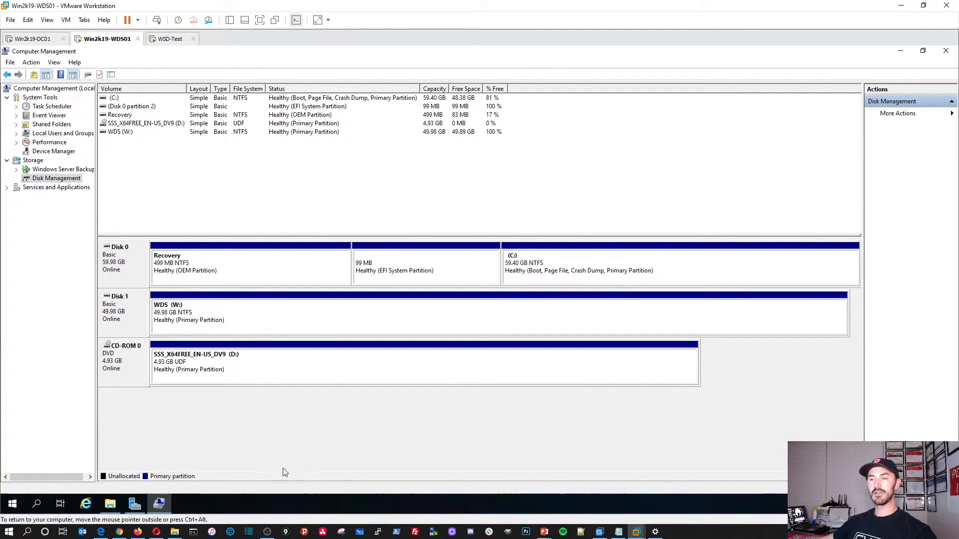
click(110, 503)
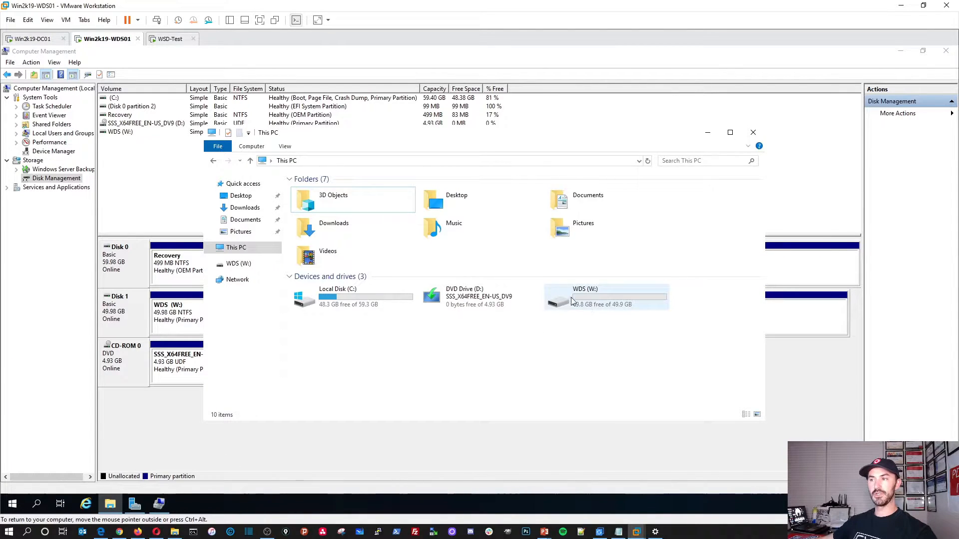
click(715, 139)
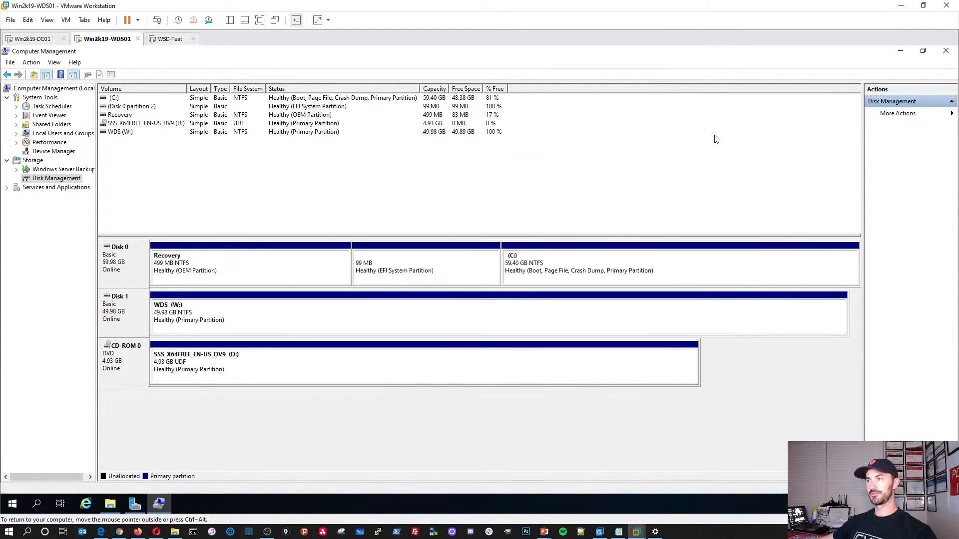
Step: Launch the Windows Deployment Services console from Server Manager's WDS page and confirm WDS01 reads Not Configured
click(900, 50)
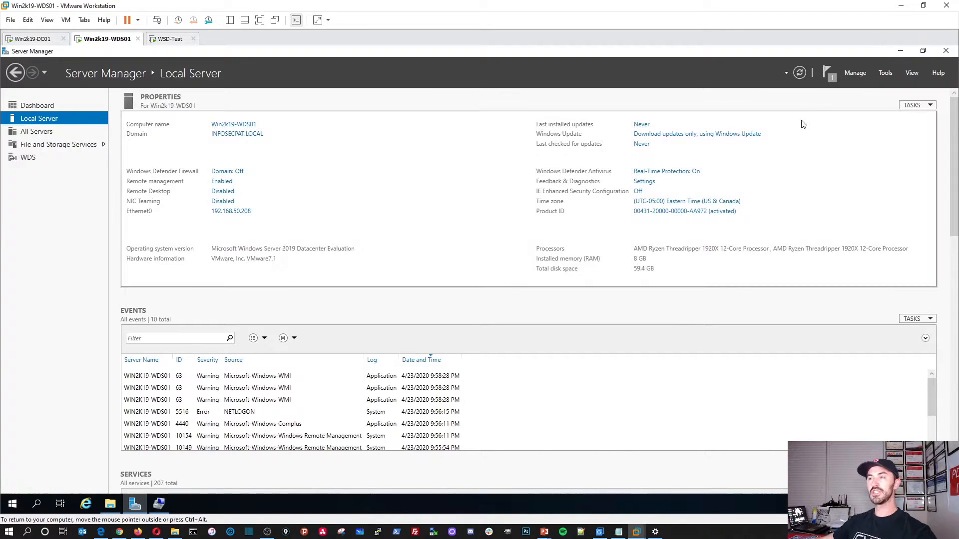
click(856, 72)
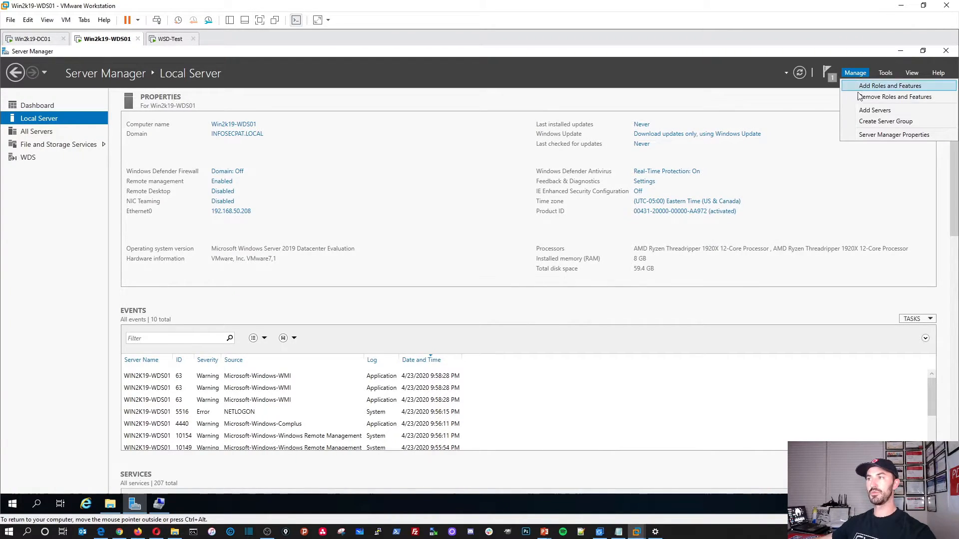
click(29, 157)
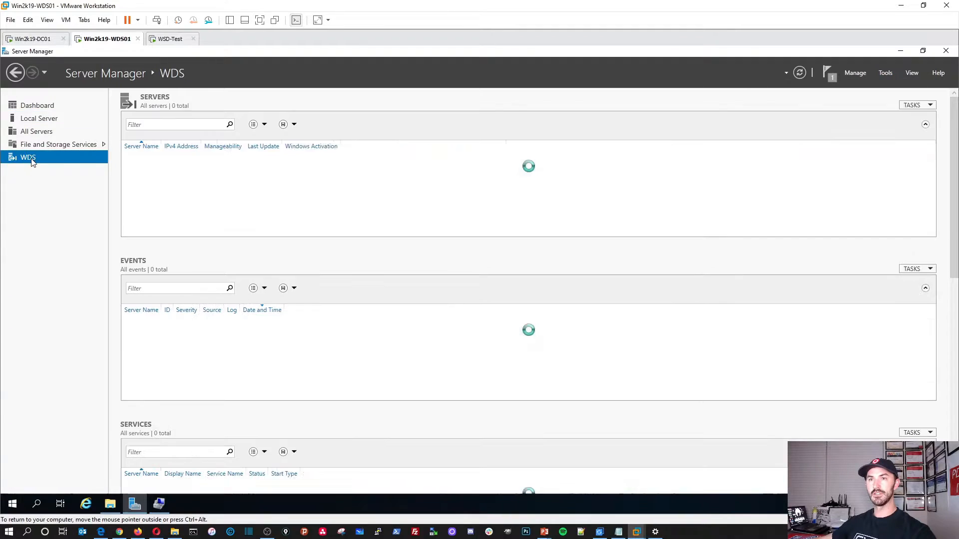
right_click(181, 163)
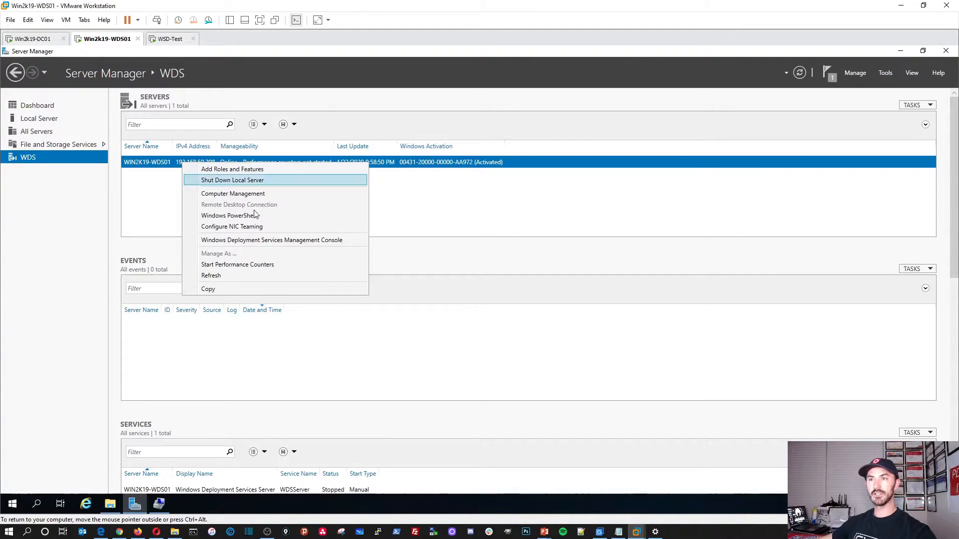
click(260, 241)
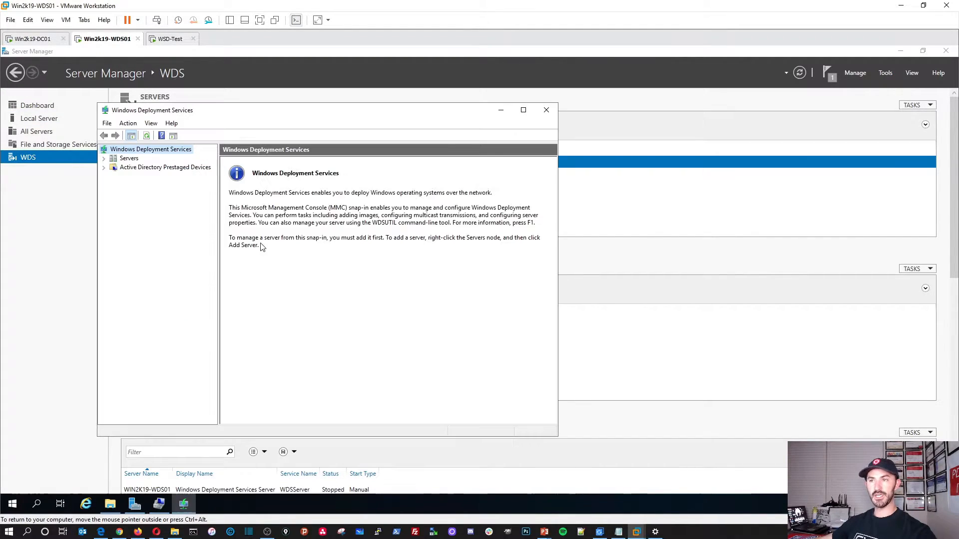
click(130, 159)
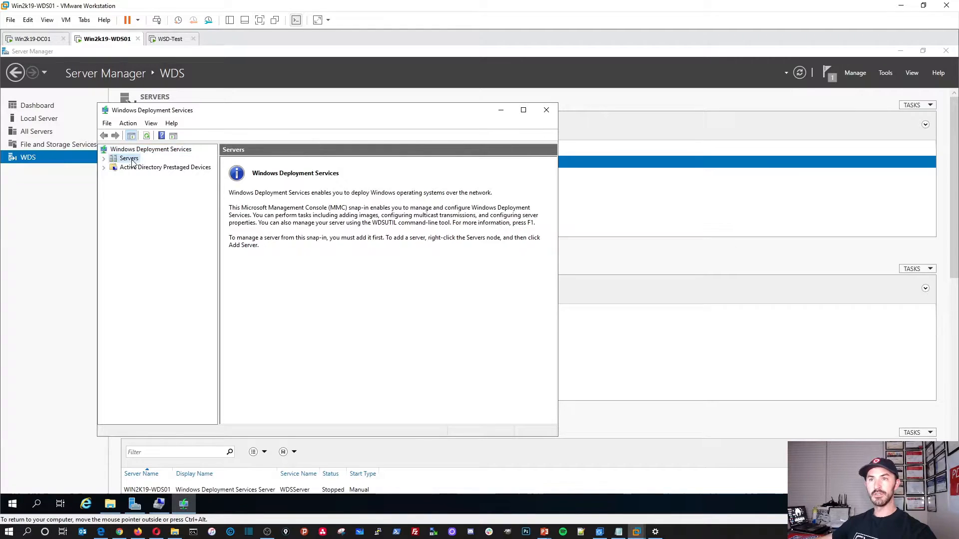
click(104, 158)
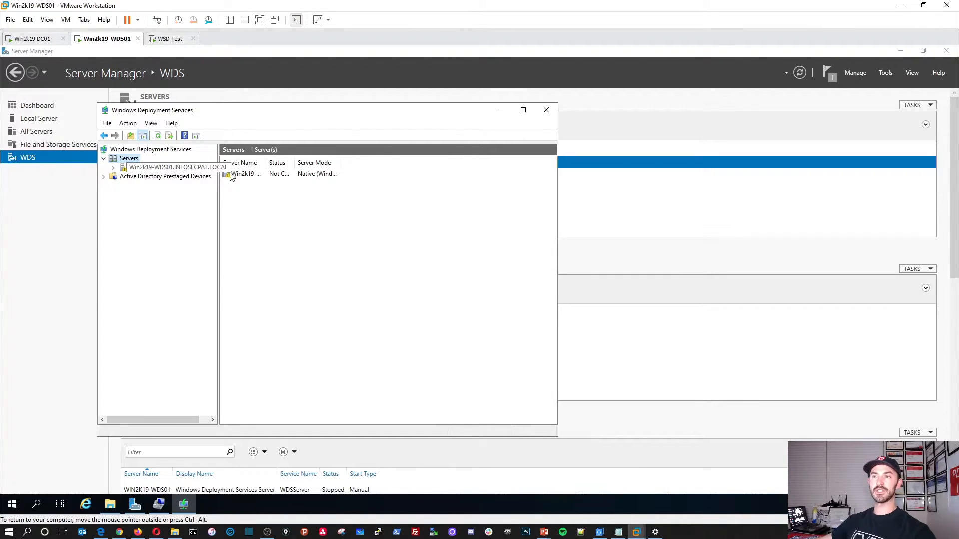
drag(295, 162, 360, 162)
click(292, 175)
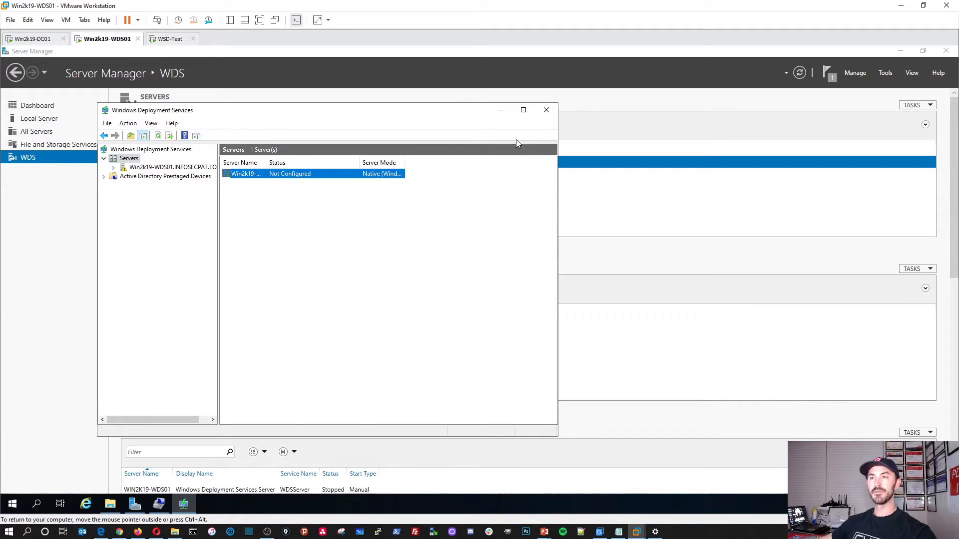
click(502, 110)
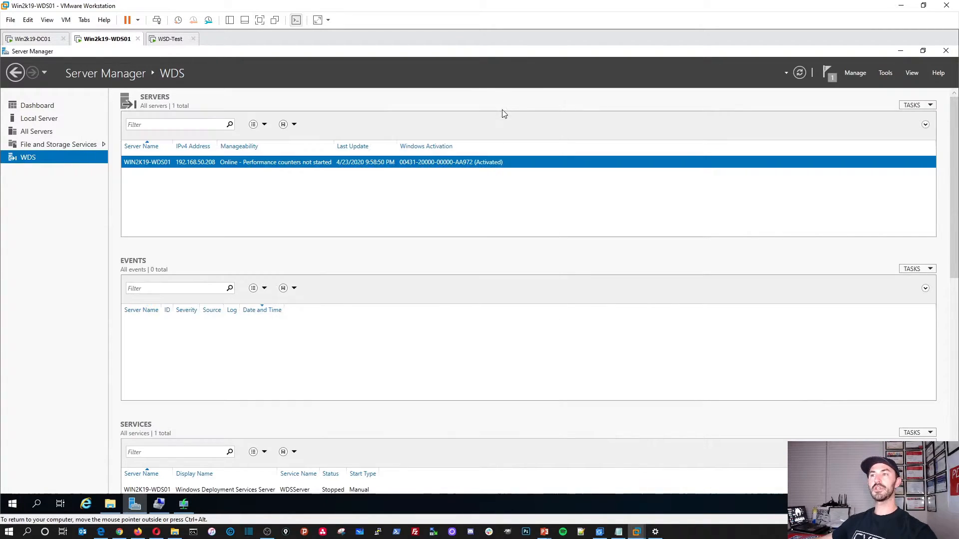
Step: On the DC01 VM, launch DHCP Manager from Server Manager's DHCP page and maximize it
click(34, 39)
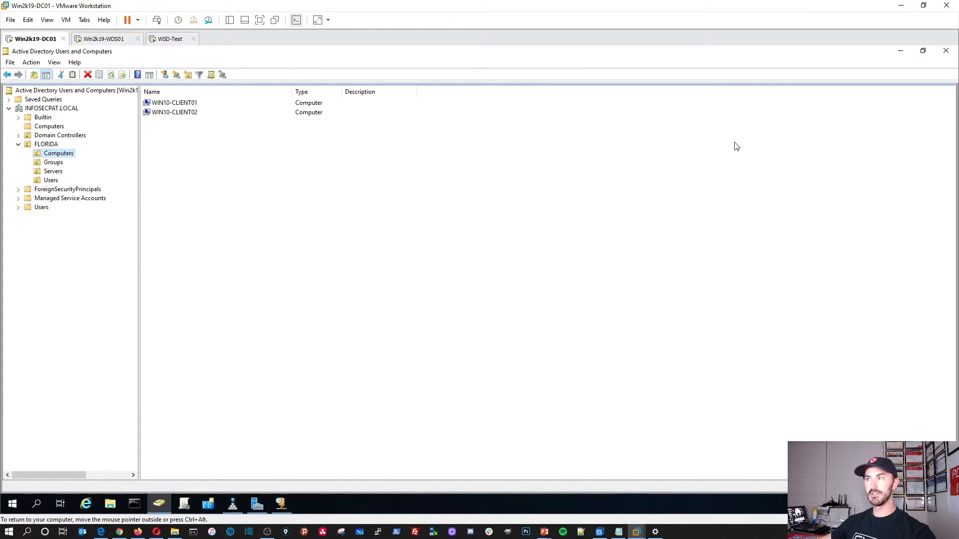
click(901, 51)
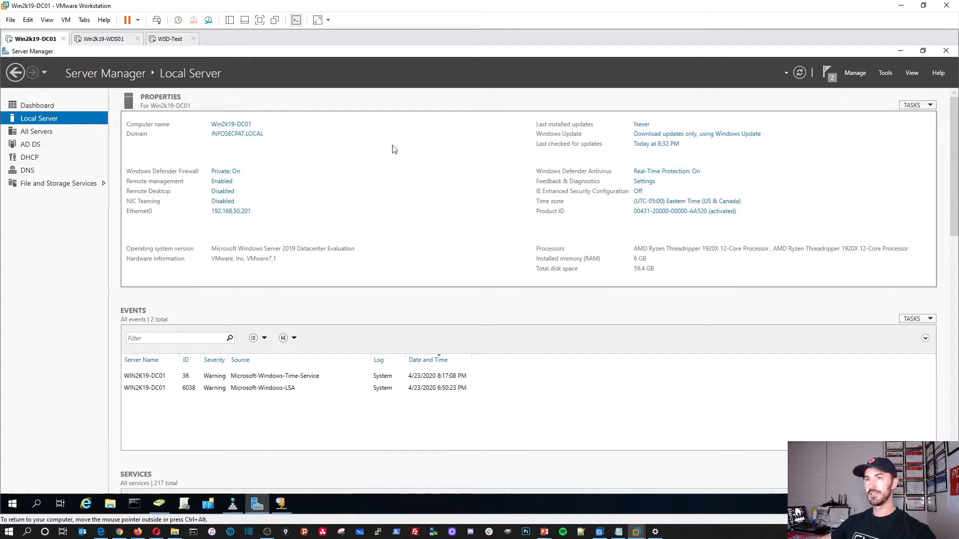
click(29, 156)
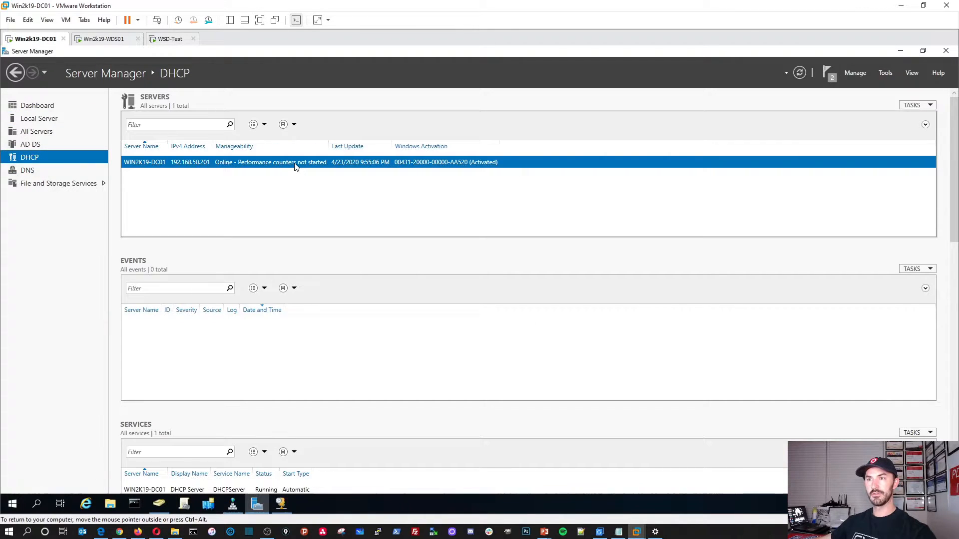
right_click(295, 167)
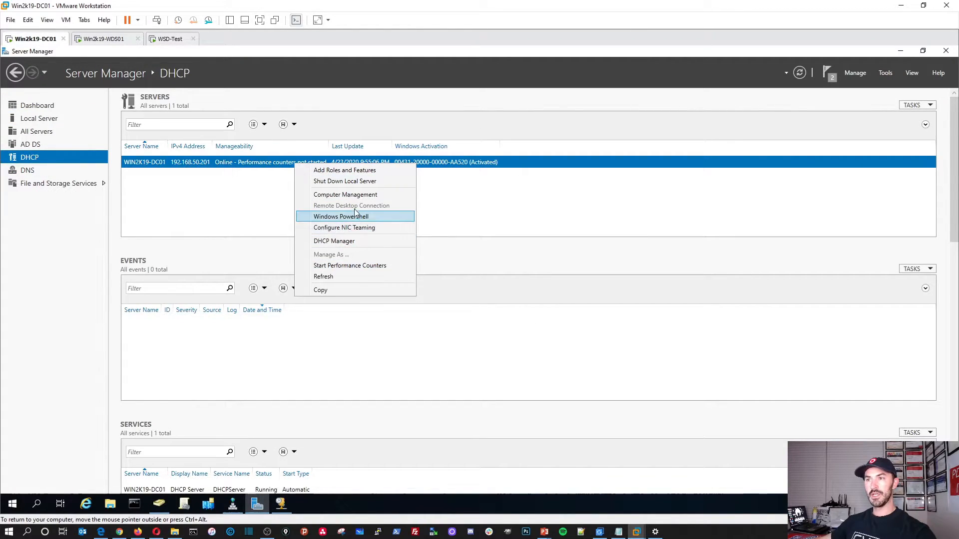
click(369, 242)
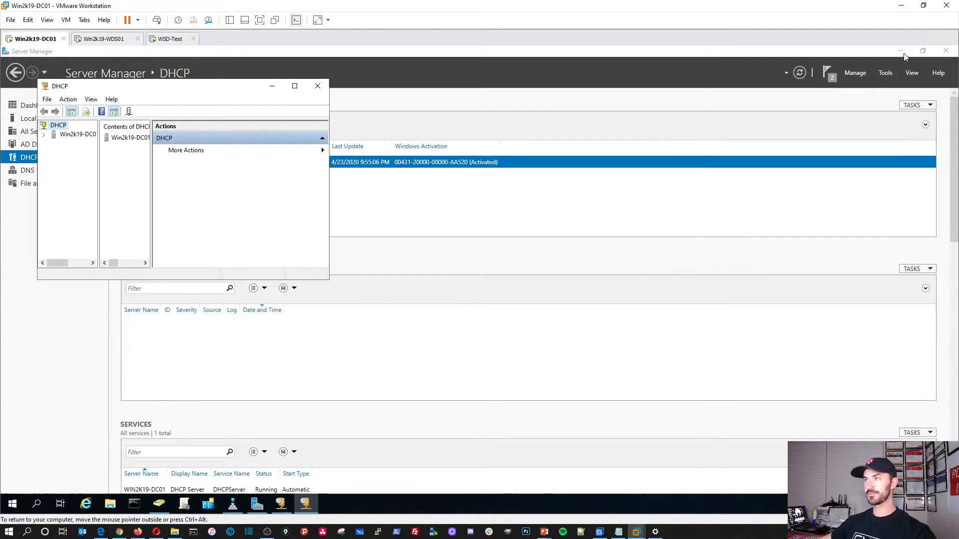
click(294, 86)
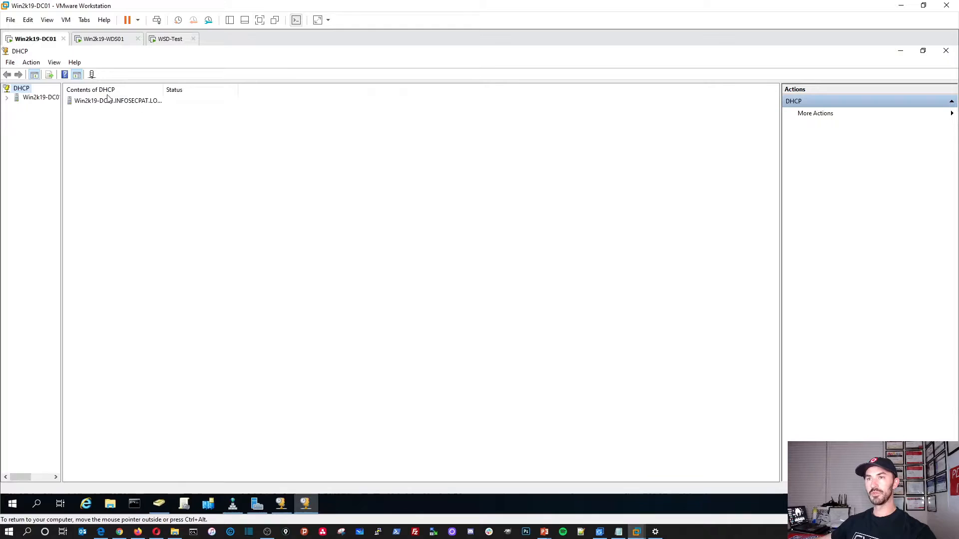
Step: Expand IPv4 and the 192.168.50.0 scope to display its Scope Options
double_click(106, 103)
double_click(82, 101)
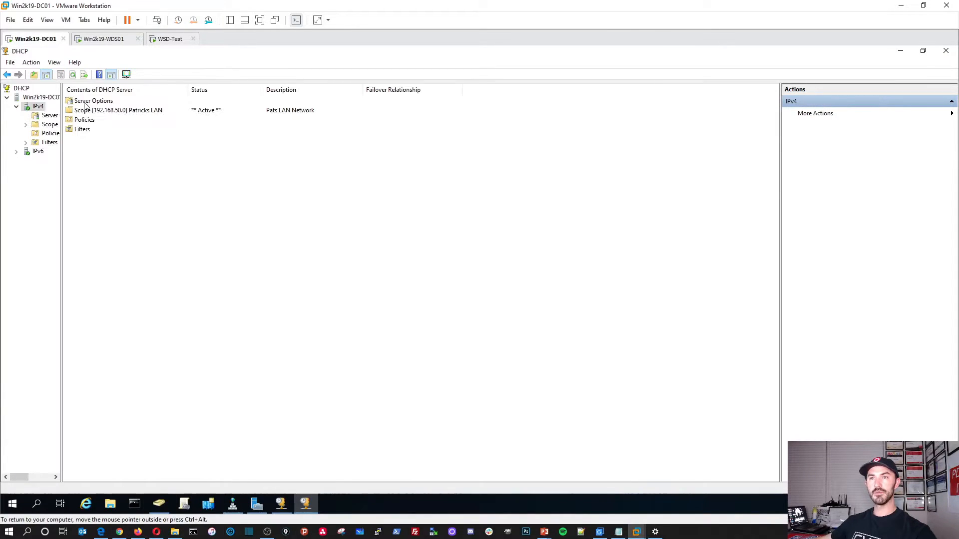
double_click(94, 101)
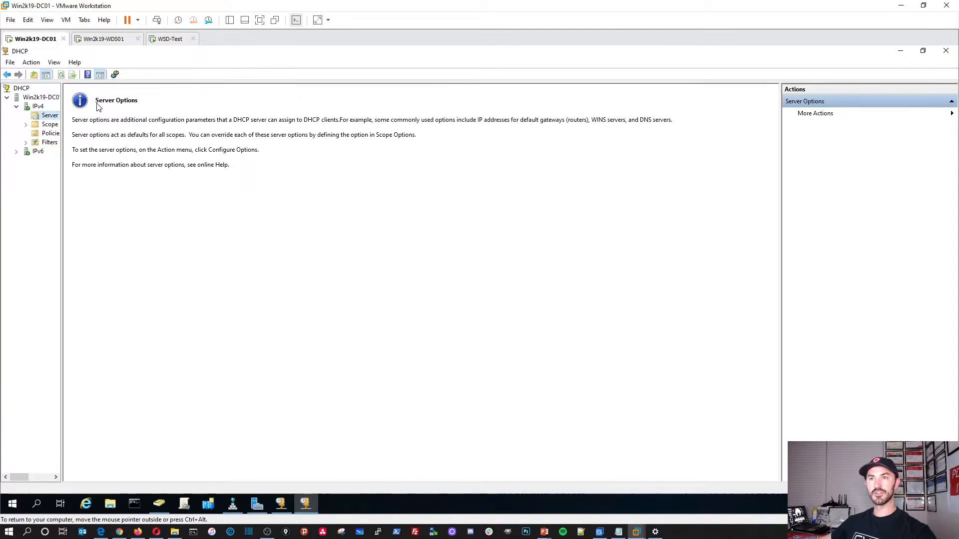
double_click(57, 126)
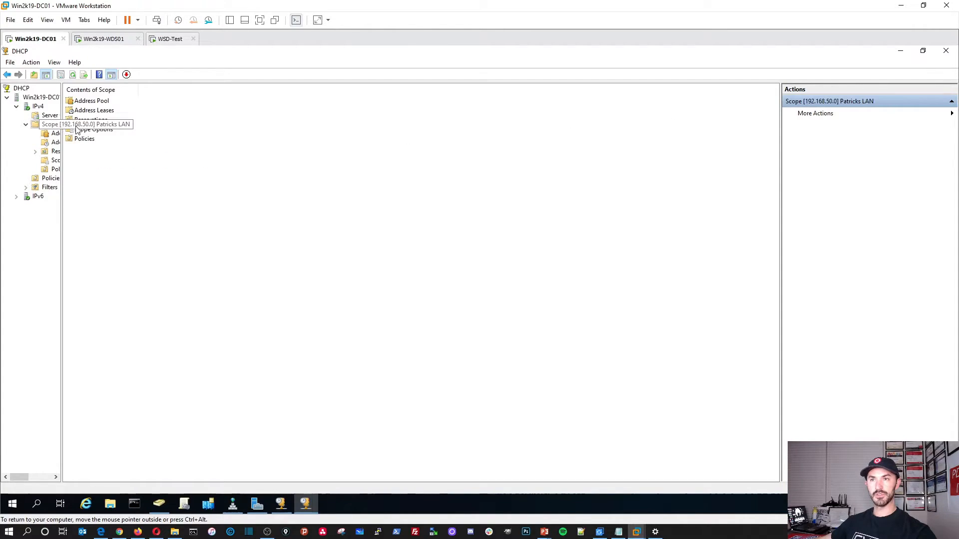
drag(61, 99, 187, 97)
click(221, 131)
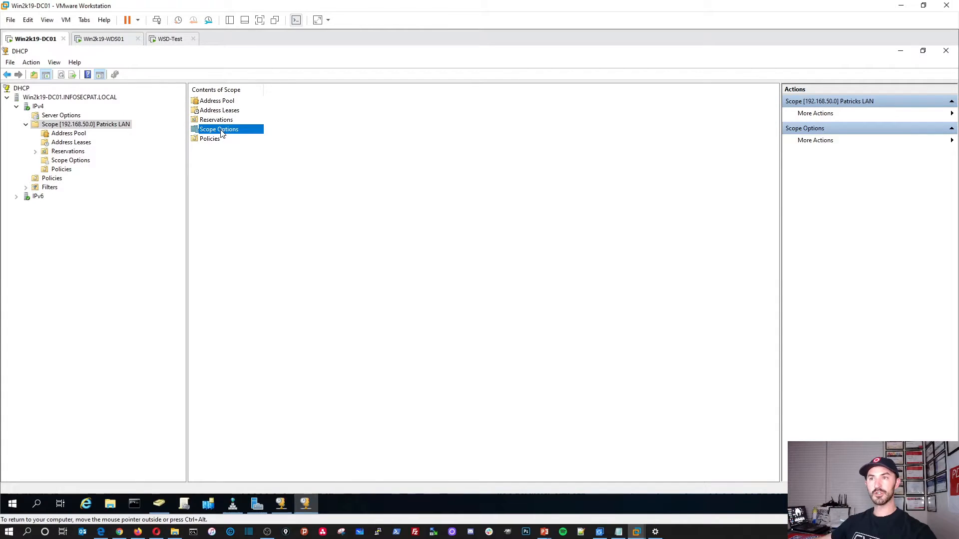
double_click(221, 131)
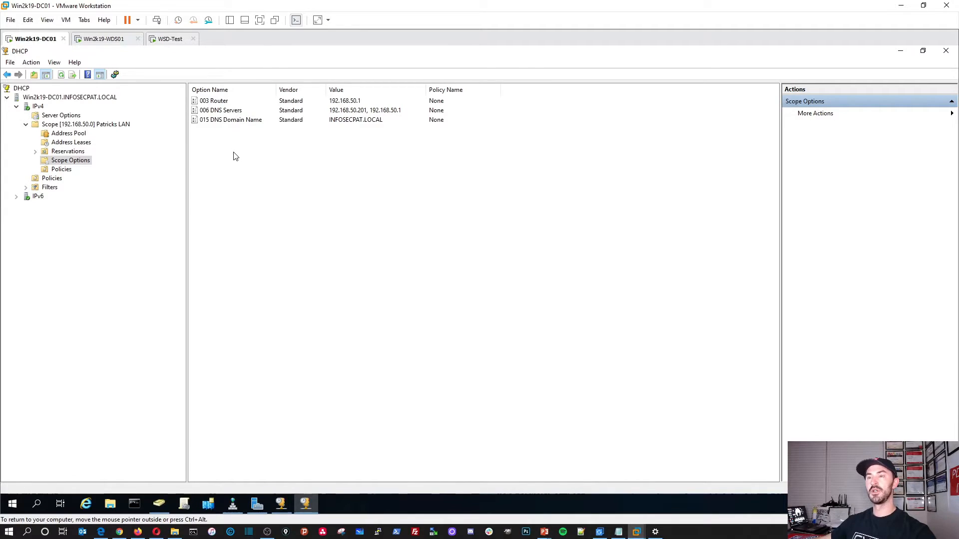
right_click(253, 169)
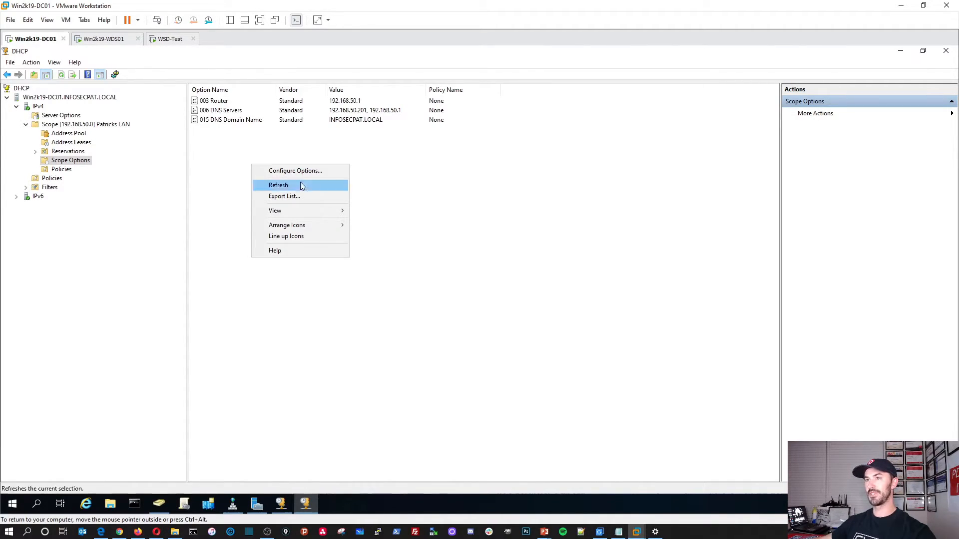
Step: Open the scope's Configure Options dialog and scroll the option list down to 066
right_click(228, 151)
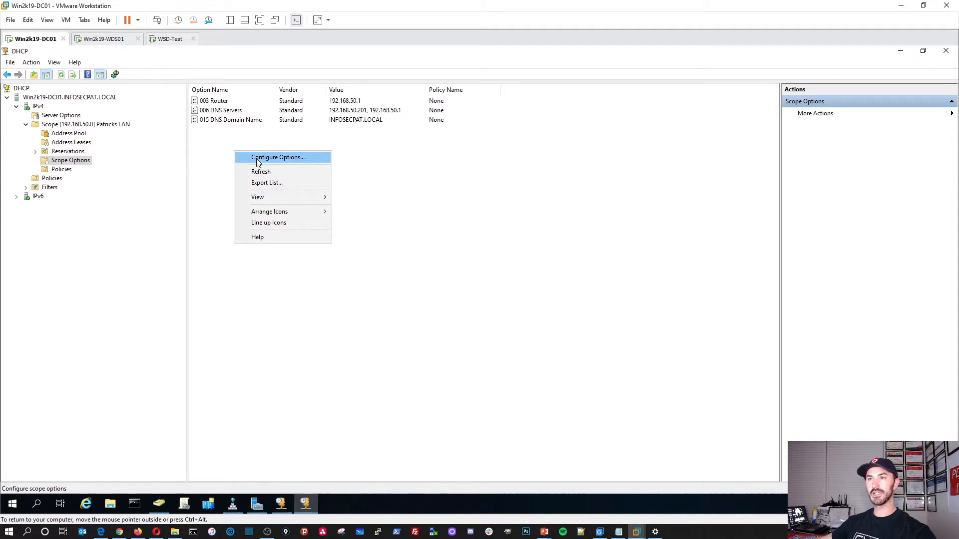
click(254, 157)
drag(403, 165, 313, 153)
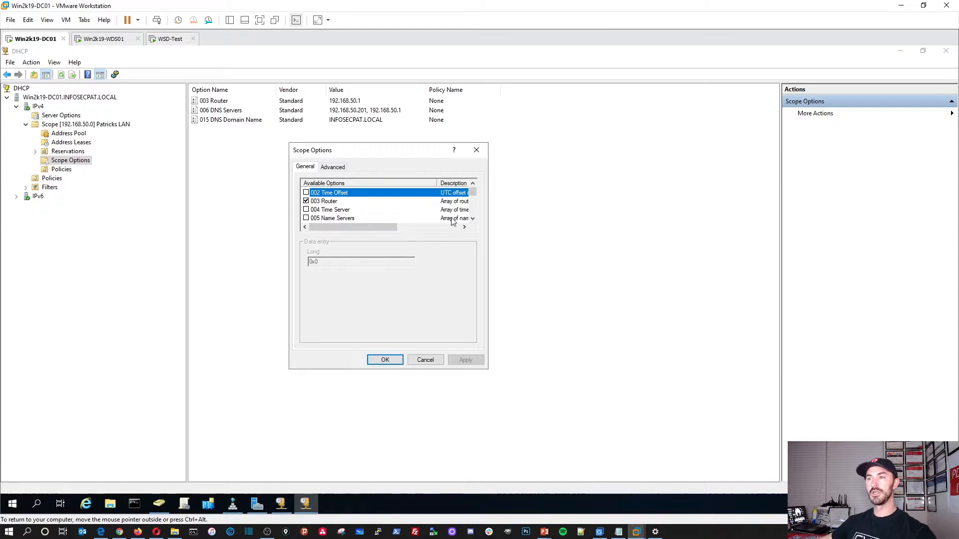
click(471, 218)
click(472, 218)
click(472, 218)
click(471, 218)
click(472, 218)
click(472, 218)
click(471, 218)
click(472, 219)
click(472, 218)
click(472, 218)
click(472, 218)
click(472, 218)
click(471, 216)
click(471, 216)
click(471, 216)
click(471, 216)
click(471, 215)
click(470, 216)
drag(471, 198, 471, 210)
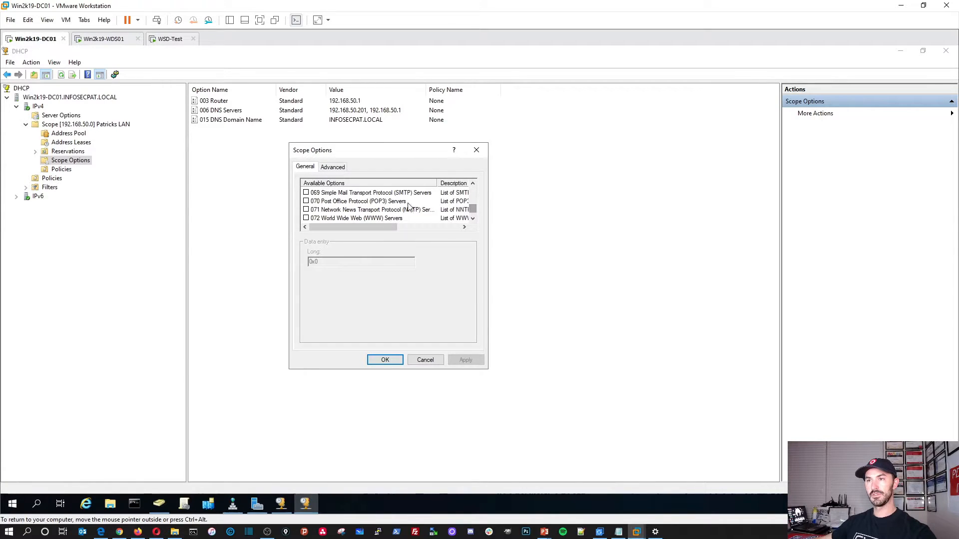
click(473, 184)
click(473, 184)
click(472, 183)
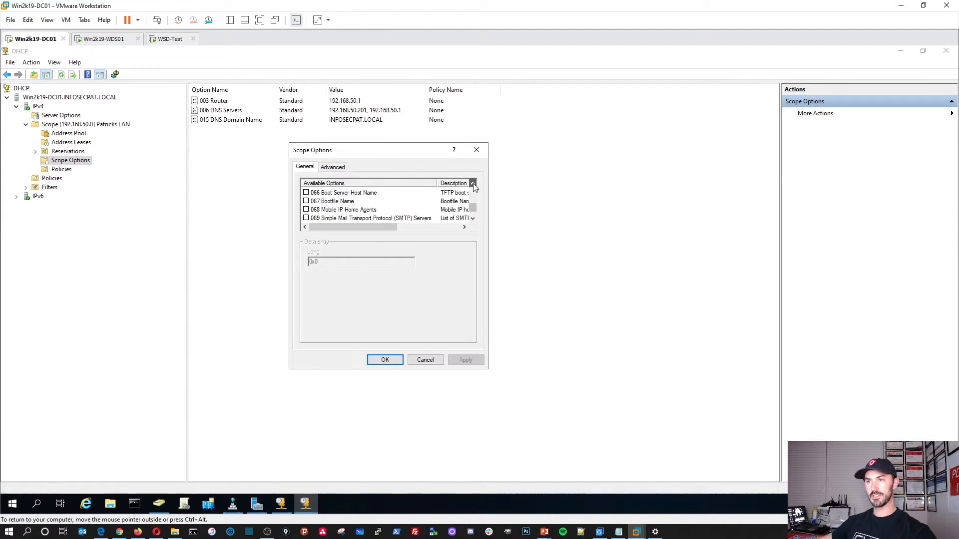
Step: Enable 066 Boot Server Host Name and open an administrator Command Prompt
click(349, 193)
click(306, 193)
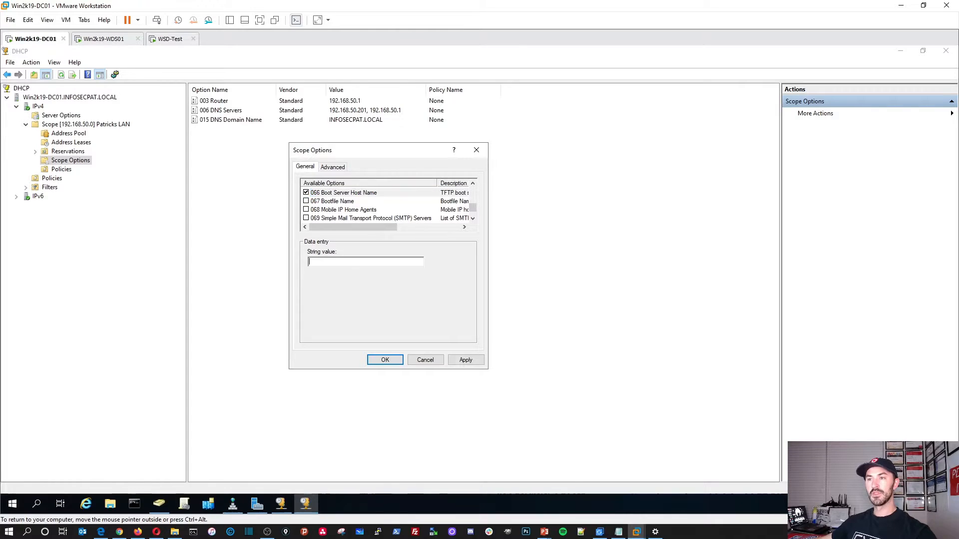
click(134, 504)
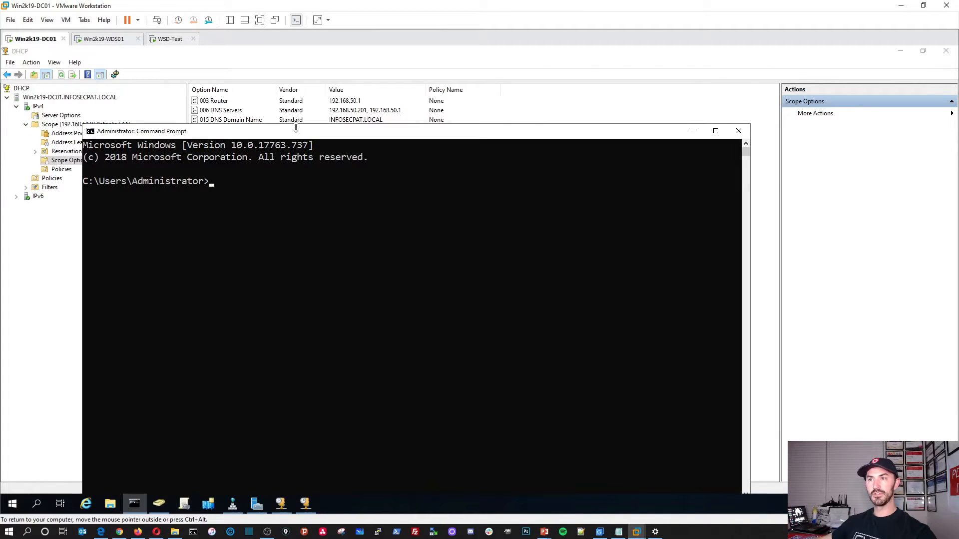
Step: Ping win2k19-wds01 and confirm it replies from 192.168.50.208
drag(296, 134, 243, 81)
text(pin)
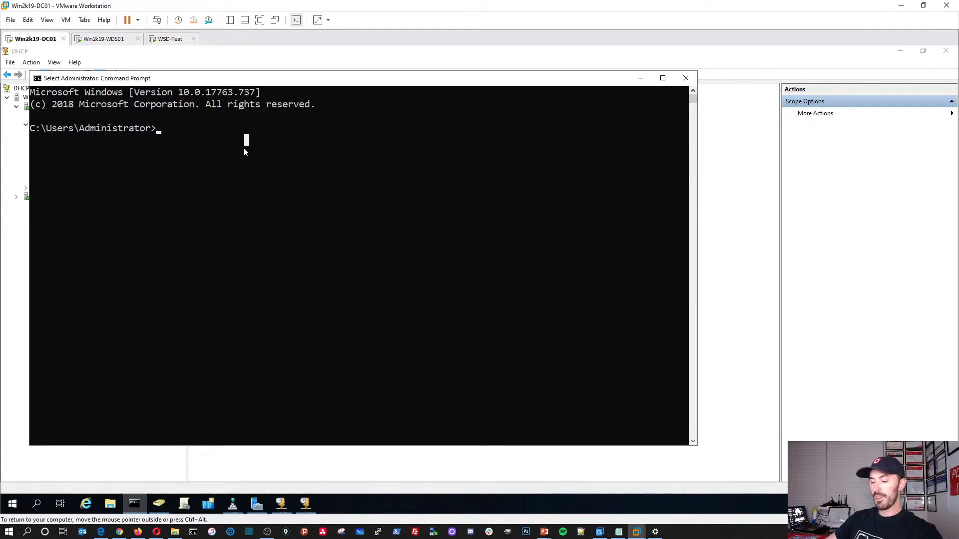
text(g w)
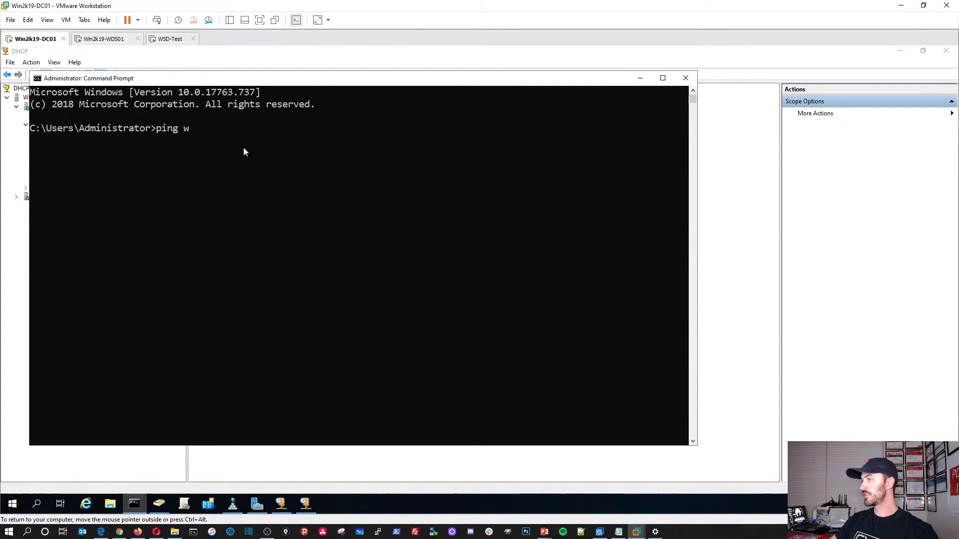
text(in)
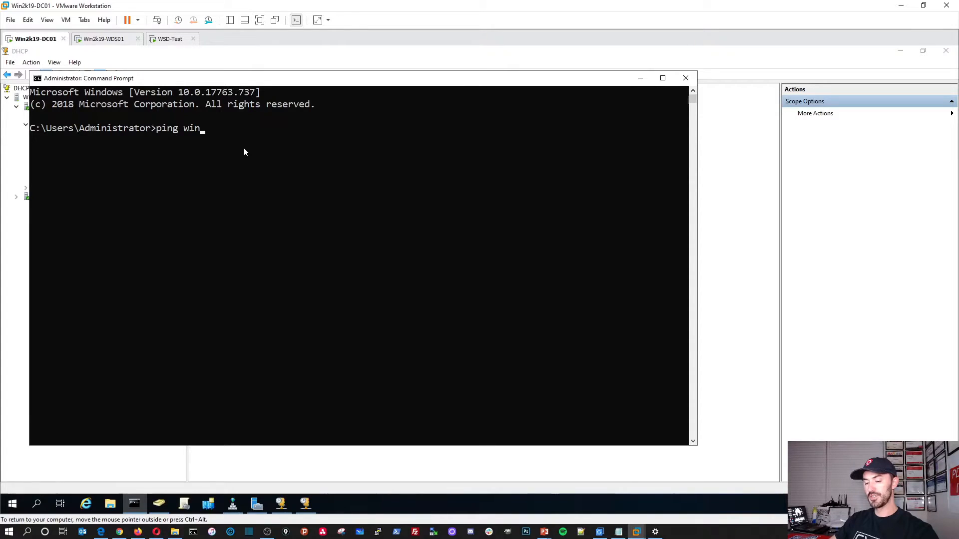
text(2k19-)
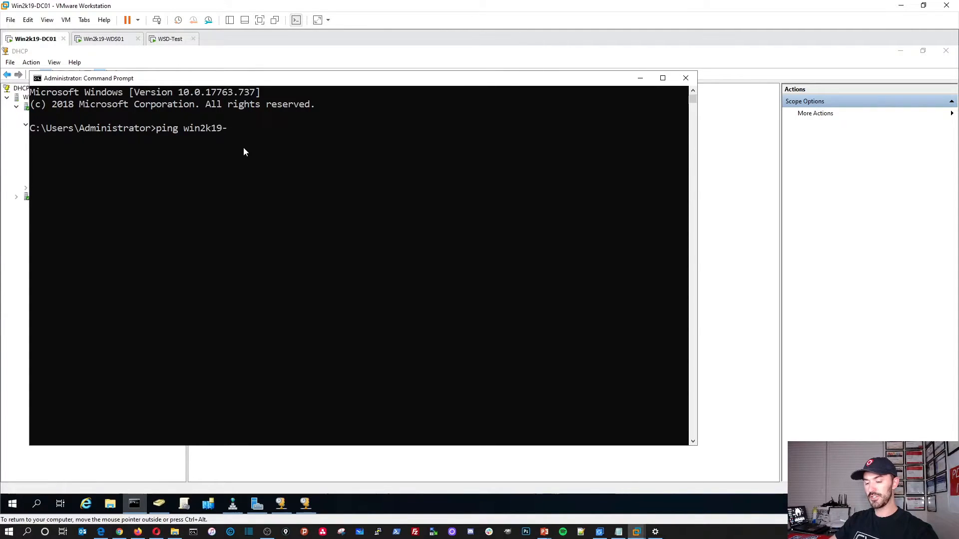
text(wds01)
key(Return)
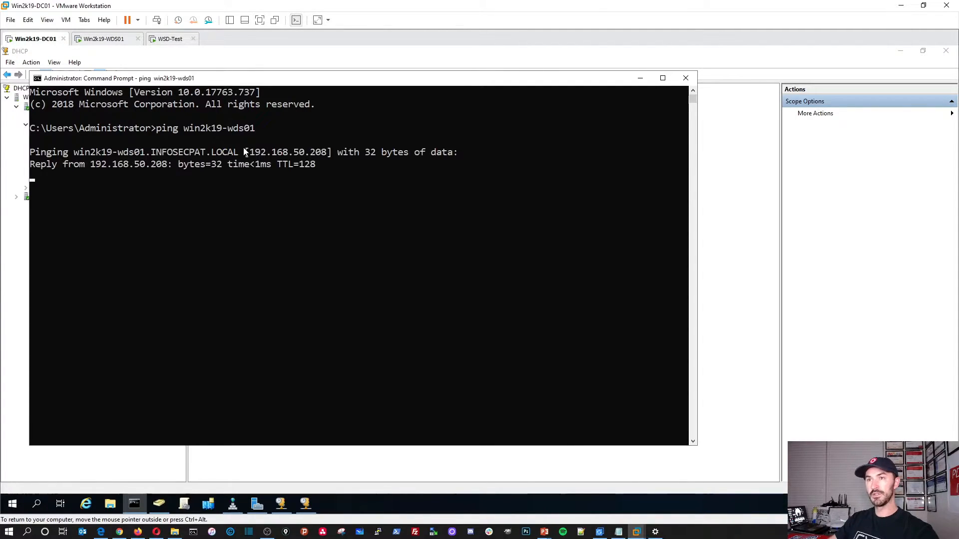
click(214, 224)
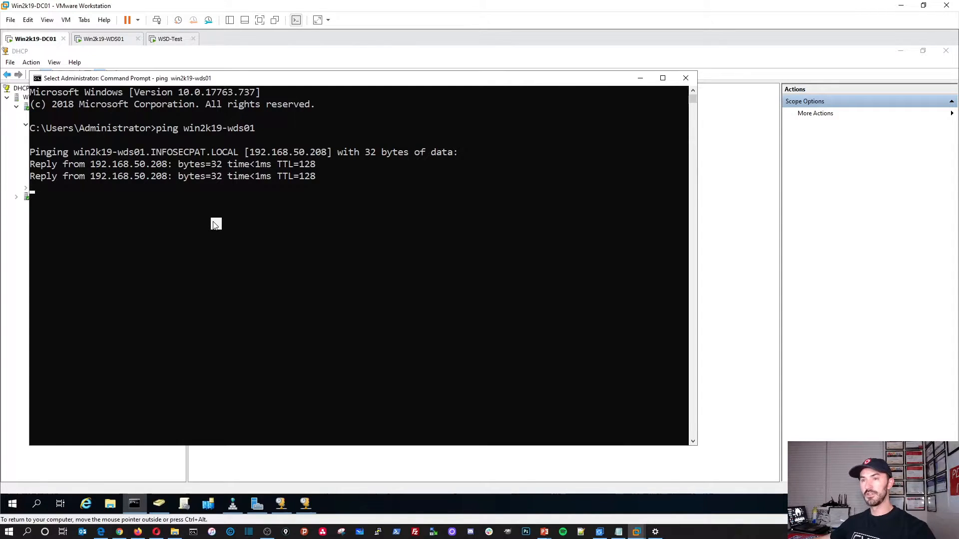
right_click(215, 225)
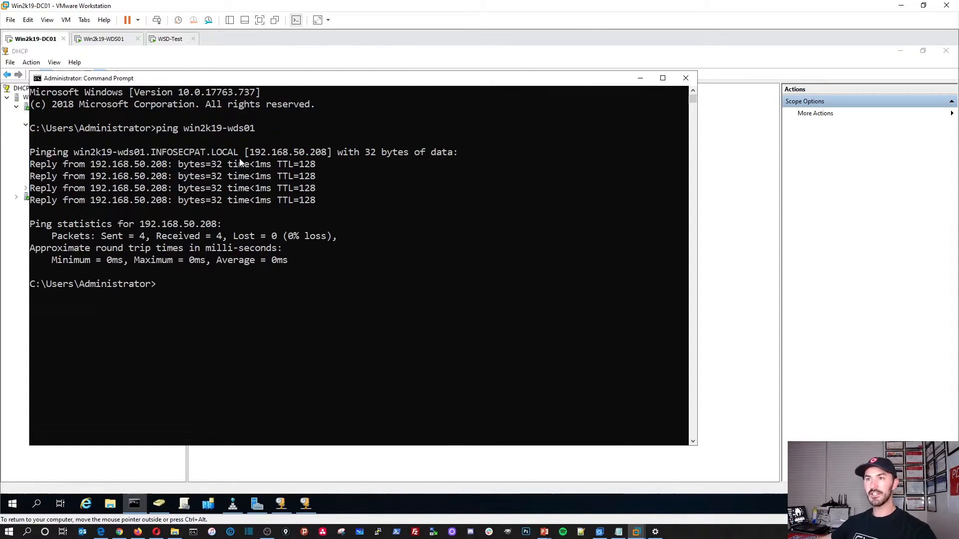
Step: Copy the resolved name win2k19-wds01.INFOSECPAT.LOCAL from the ping output
drag(239, 155, 75, 155)
right_click(86, 155)
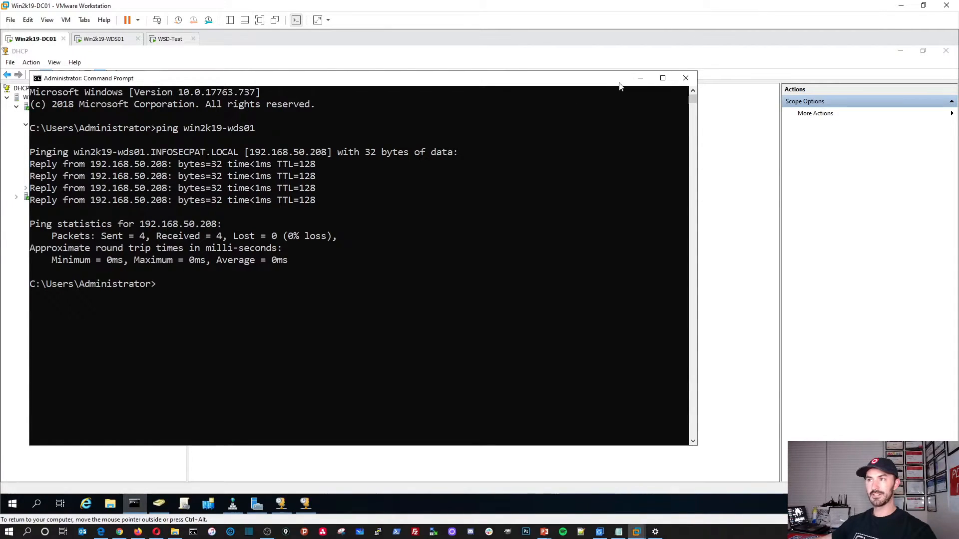
click(640, 79)
Step: Set option 066 to win2k19-wds01.INFOSECPAT.LOCAL and 067 to boot\x64\wdsnbp.com, then apply
right_click(358, 259)
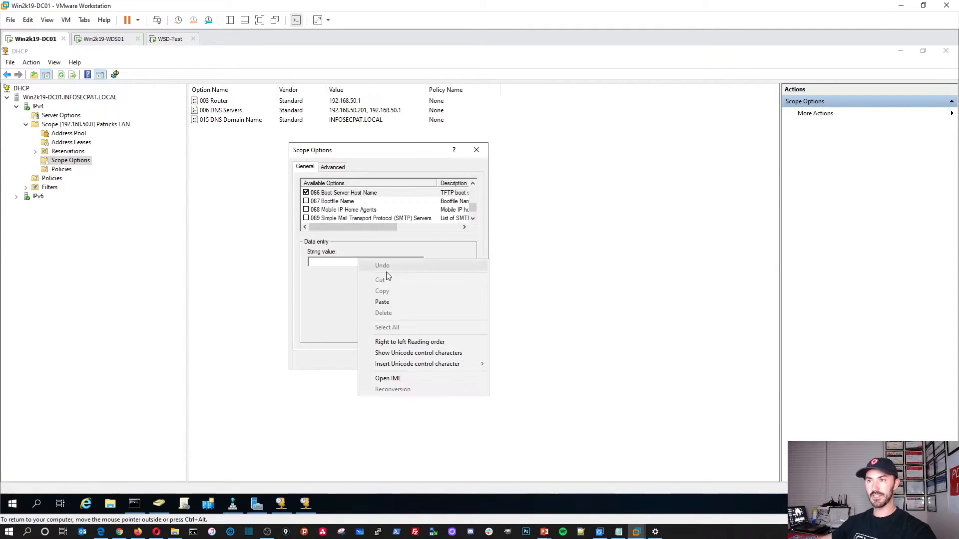
click(379, 291)
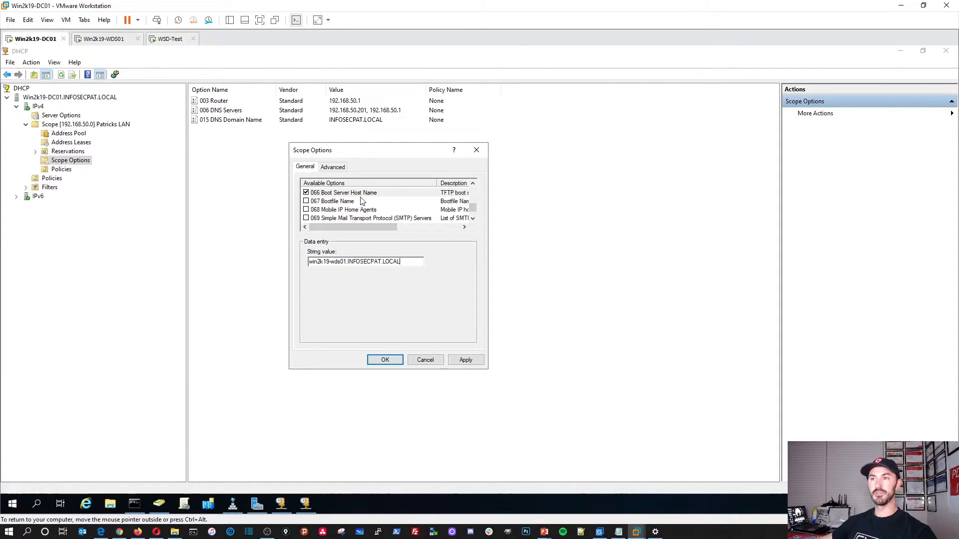
click(306, 201)
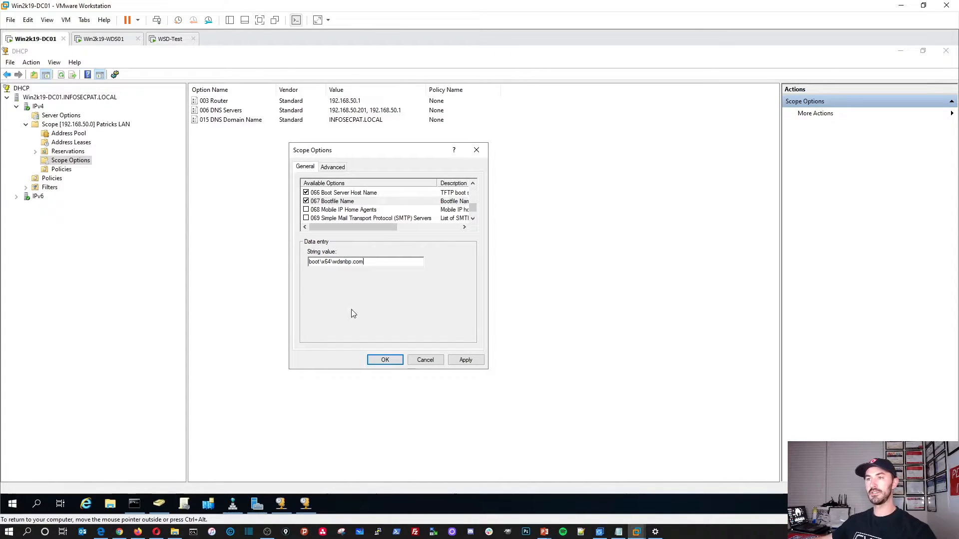
click(466, 360)
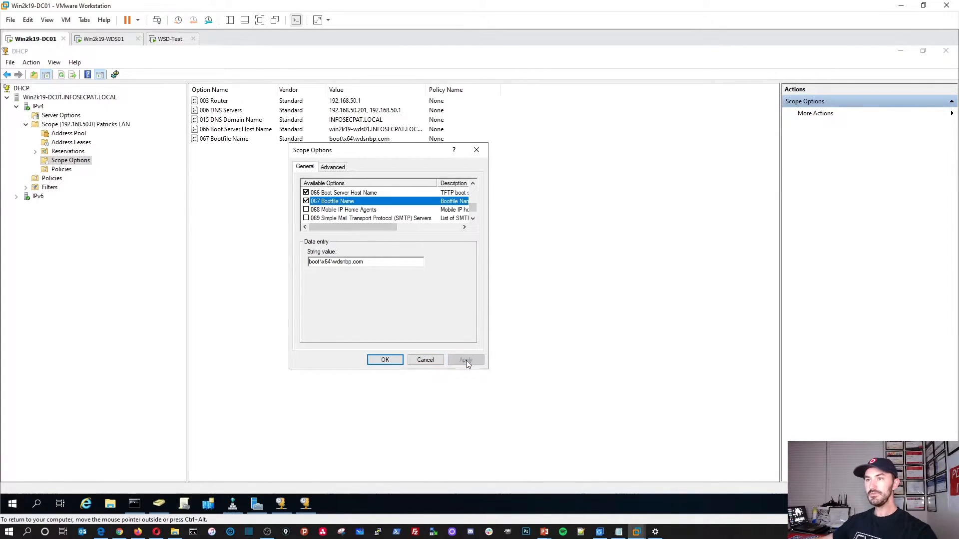
click(384, 359)
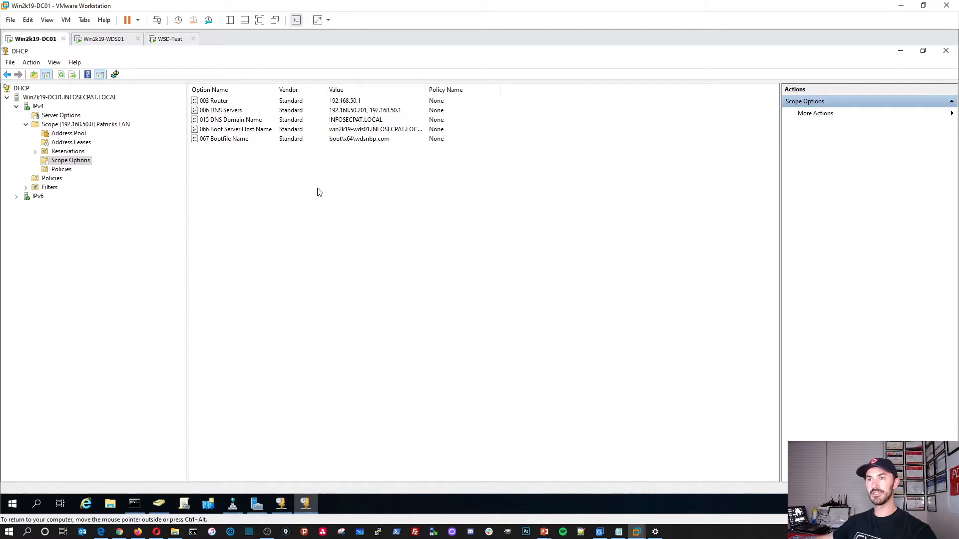
Step: Review the DHCP server's properties, then switch to the WDS01 virtual machine
right_click(77, 99)
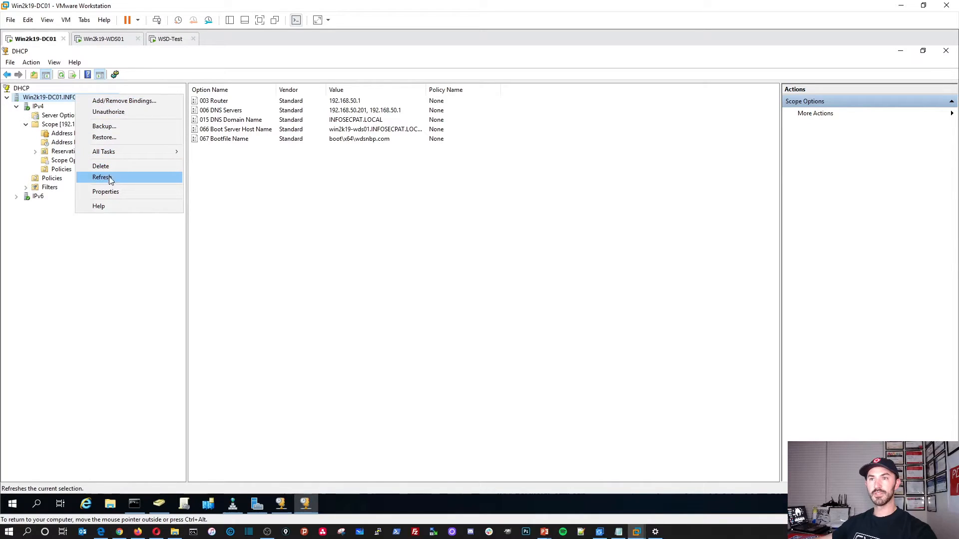
click(109, 191)
click(388, 362)
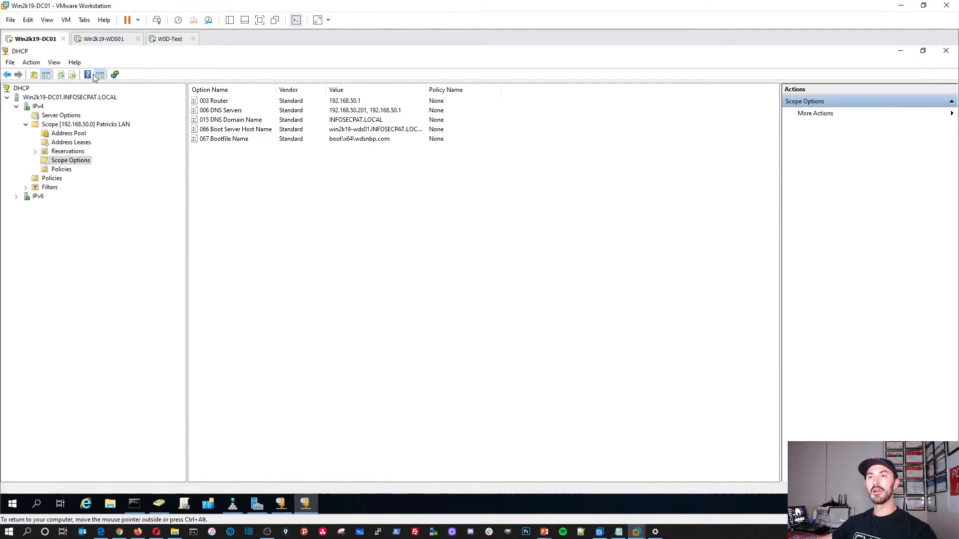
click(170, 39)
click(104, 39)
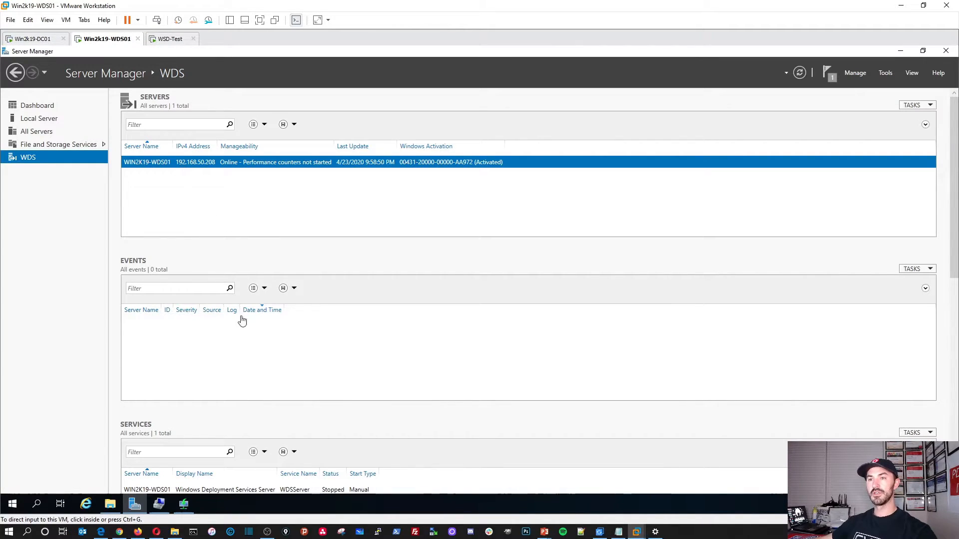
Step: Open the Windows Deployment Services console maximized and choose Configure Server on WDS01
click(184, 504)
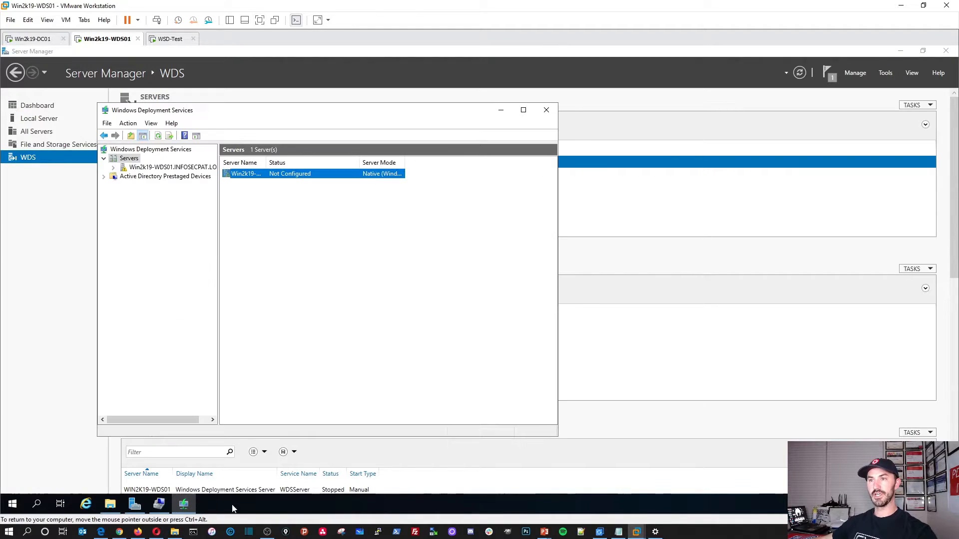
click(900, 51)
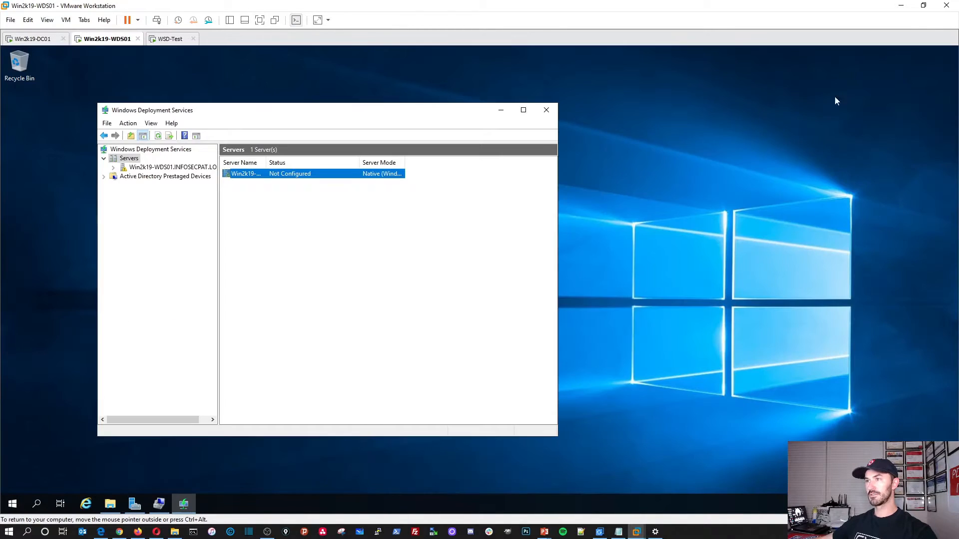
double_click(412, 115)
click(87, 108)
right_click(89, 109)
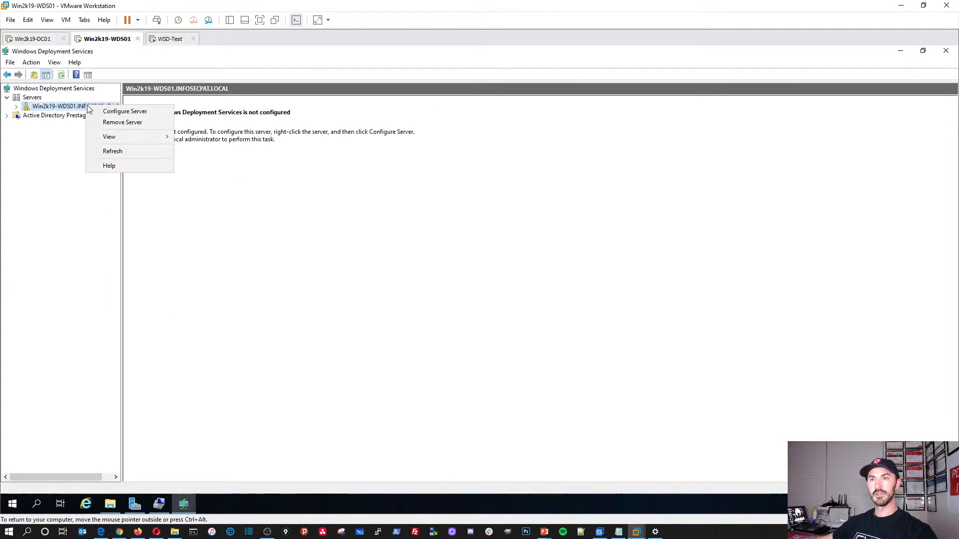
click(120, 111)
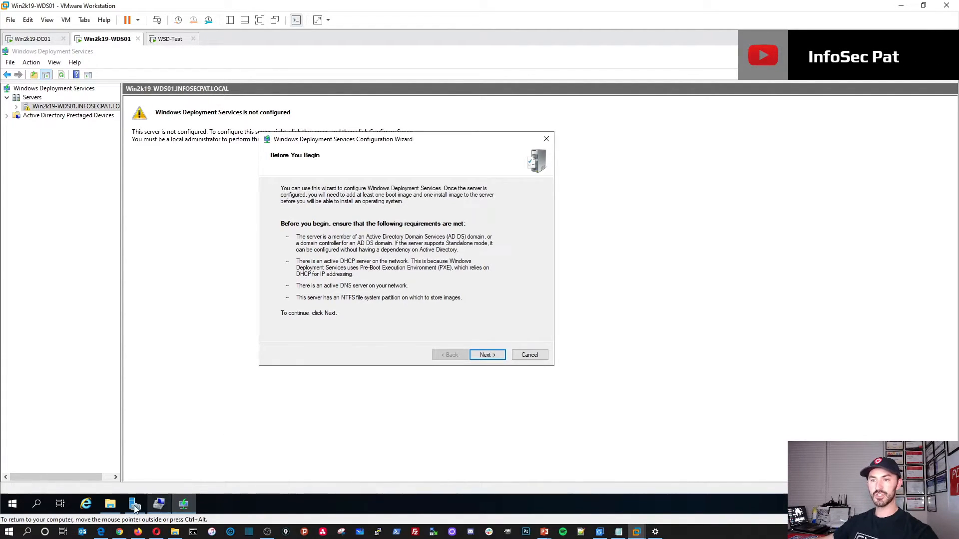
Step: Check the empty WDS (W:) drive and advance the wizard keeping Active Directory integration
click(114, 505)
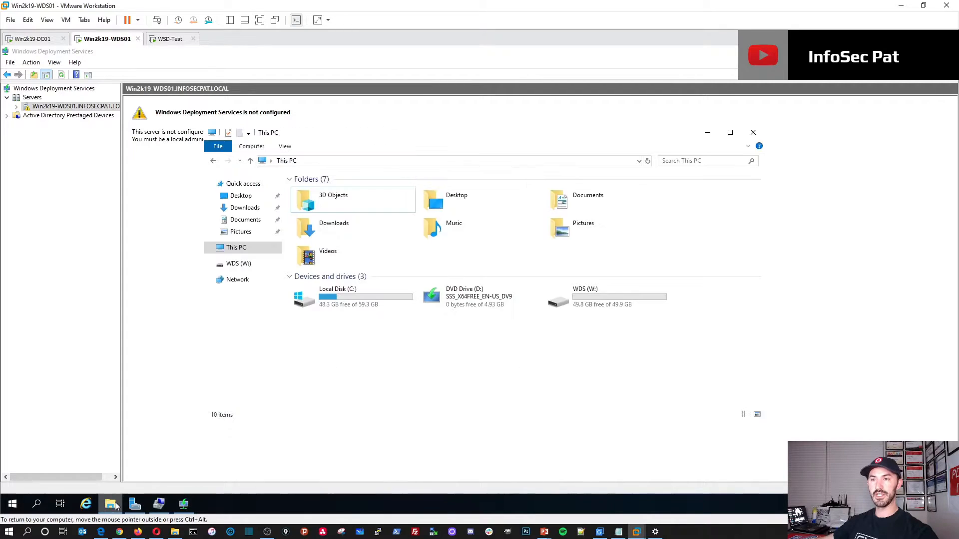
double_click(590, 307)
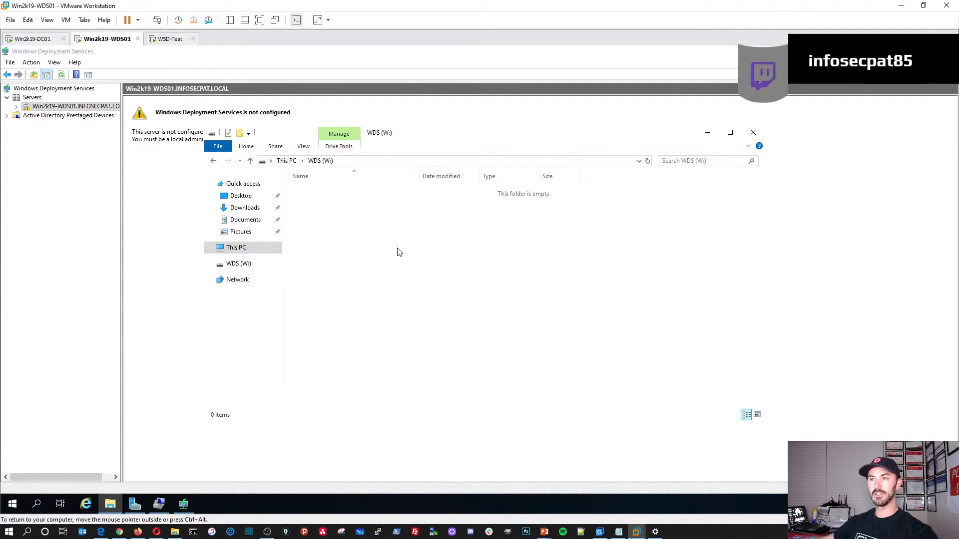
click(707, 132)
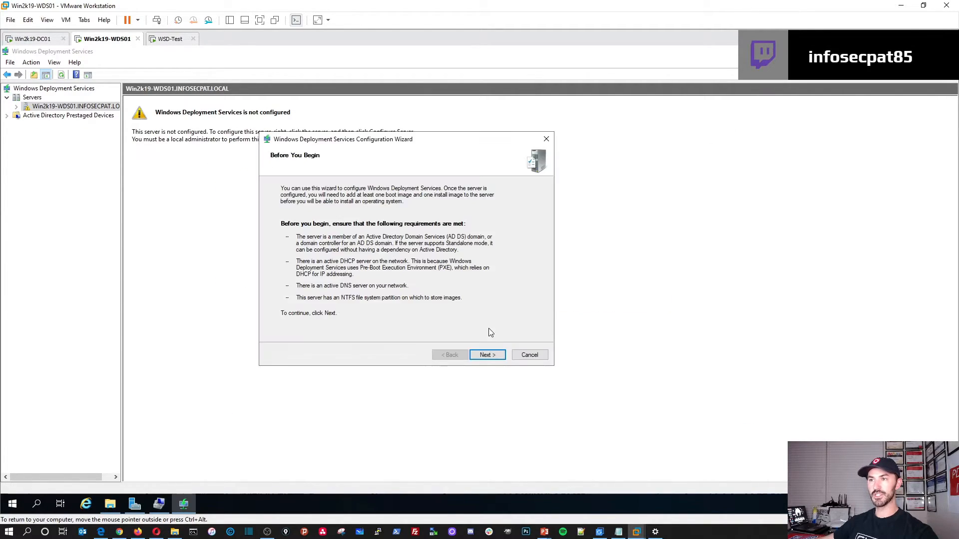
click(486, 355)
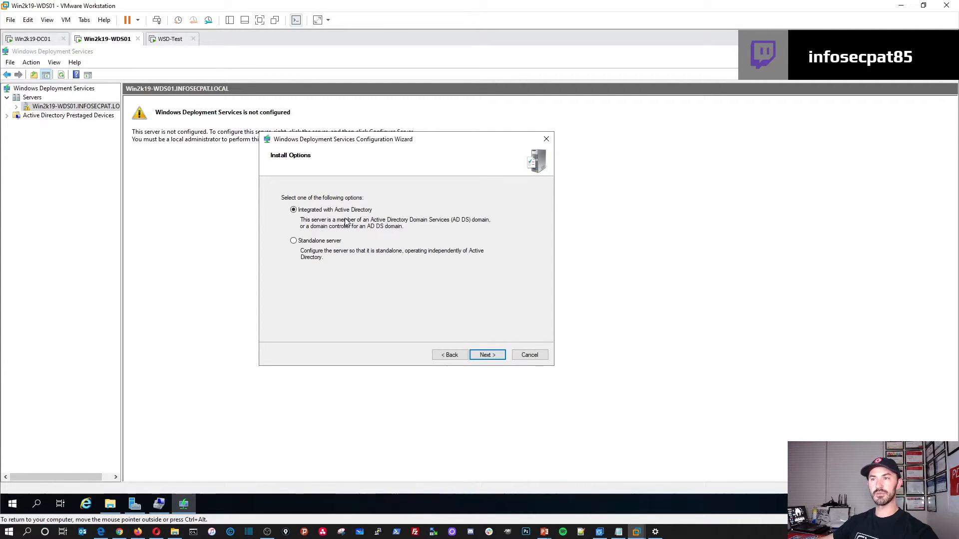
click(485, 355)
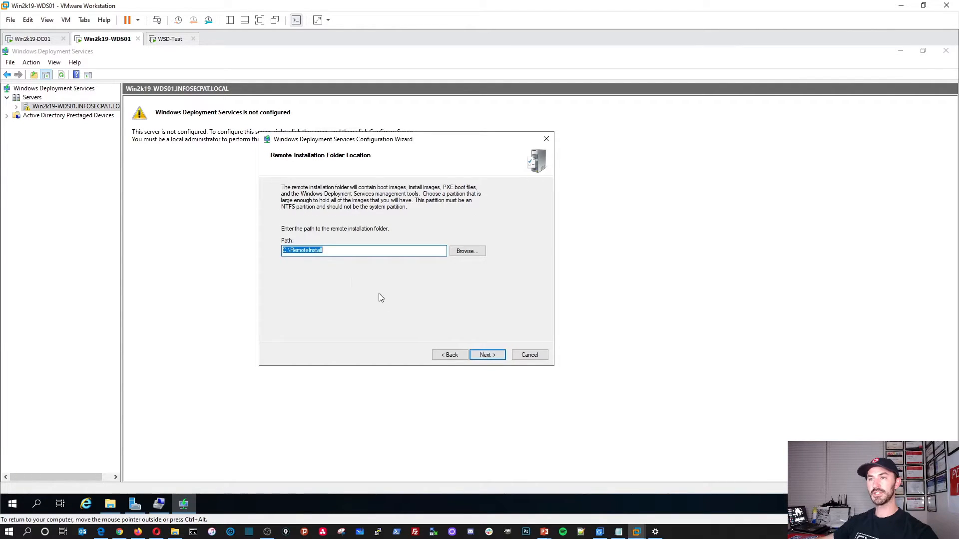
Step: Change the remote installation folder path to W:\RemoteInstall
click(289, 251)
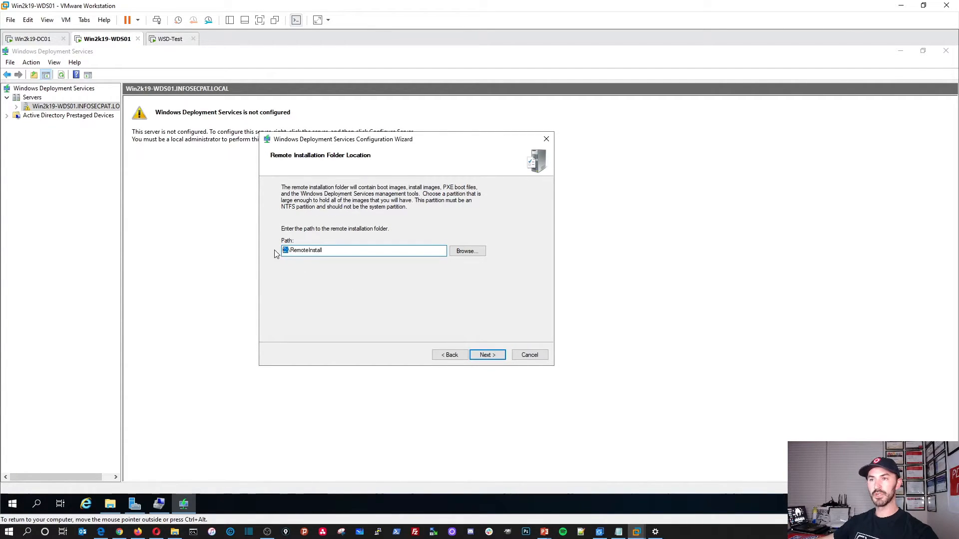
key(Delete)
text(W)
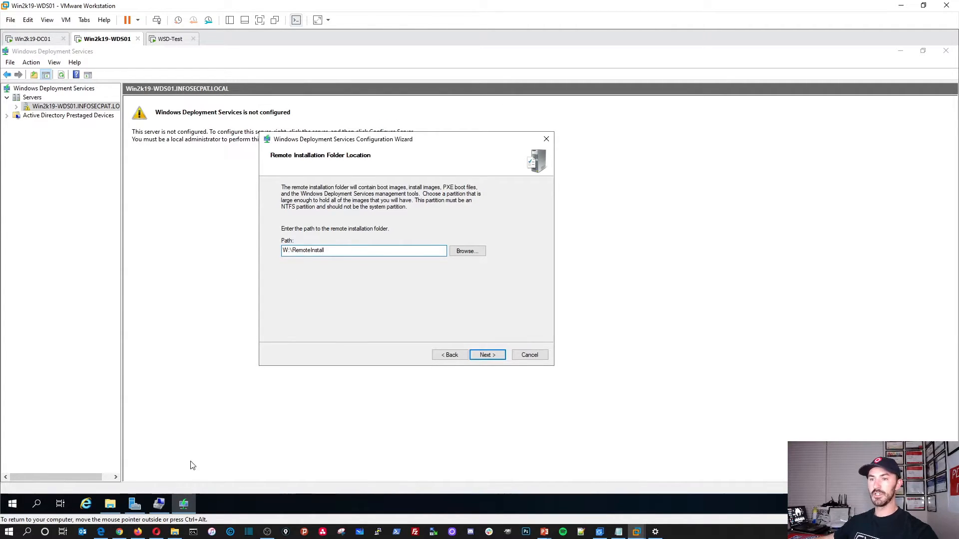
click(114, 505)
click(113, 505)
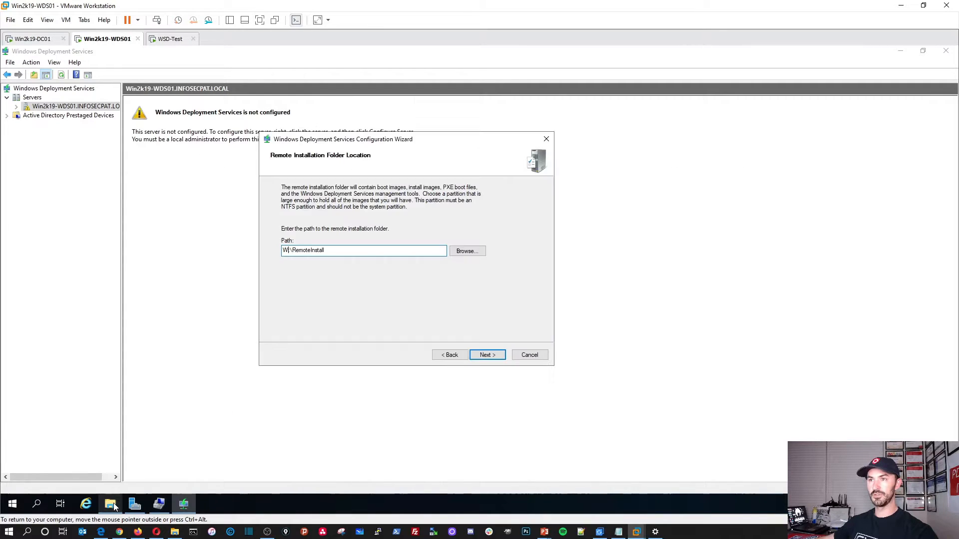
click(487, 356)
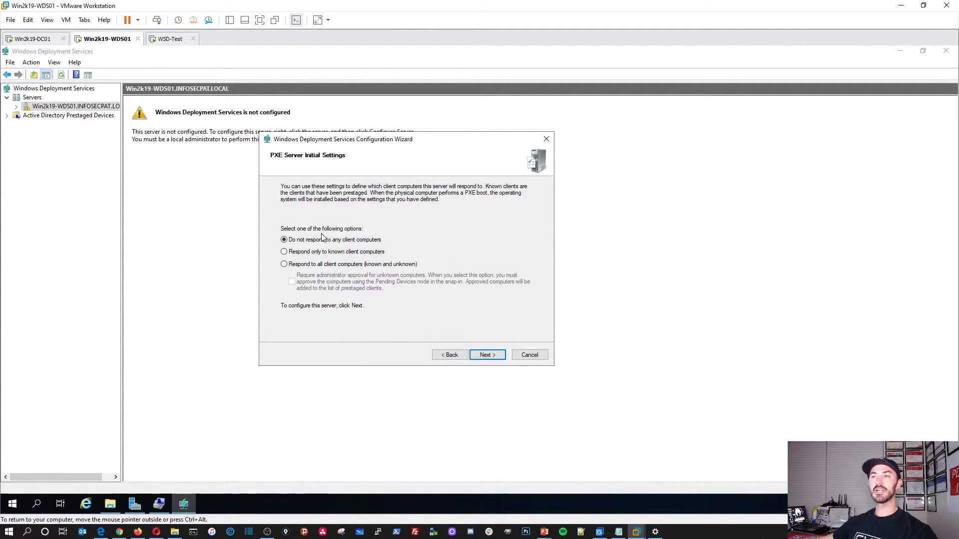
Step: Set PXE to respond to all client computers and complete the configuration
click(301, 265)
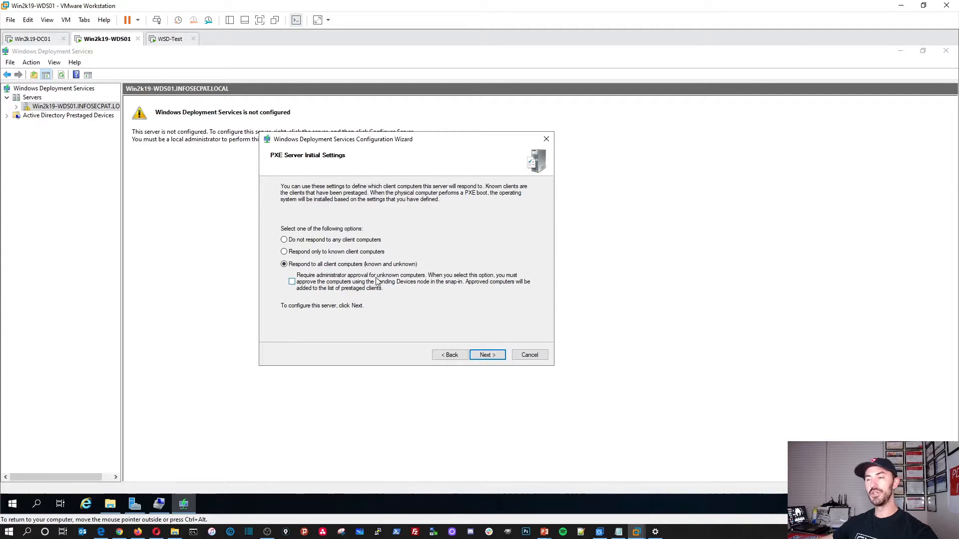
click(486, 355)
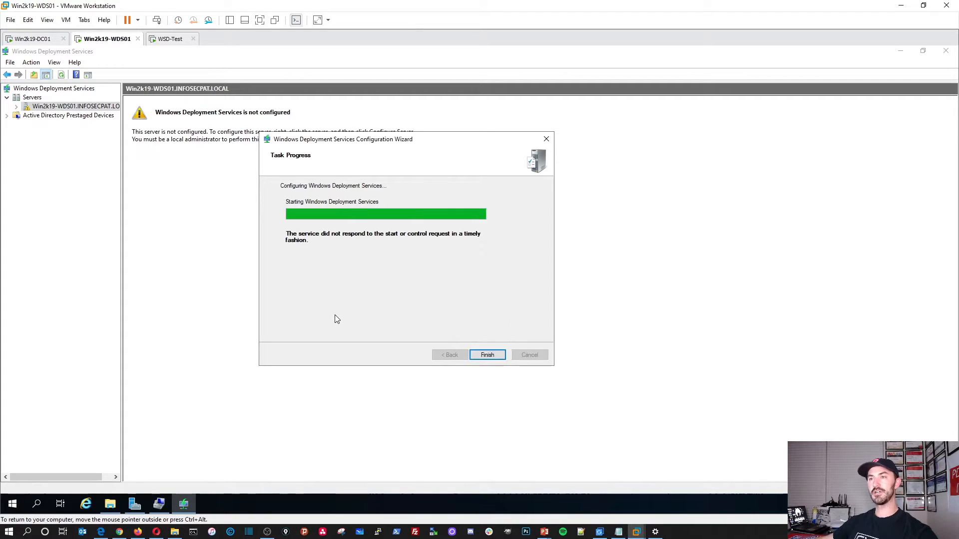
click(491, 356)
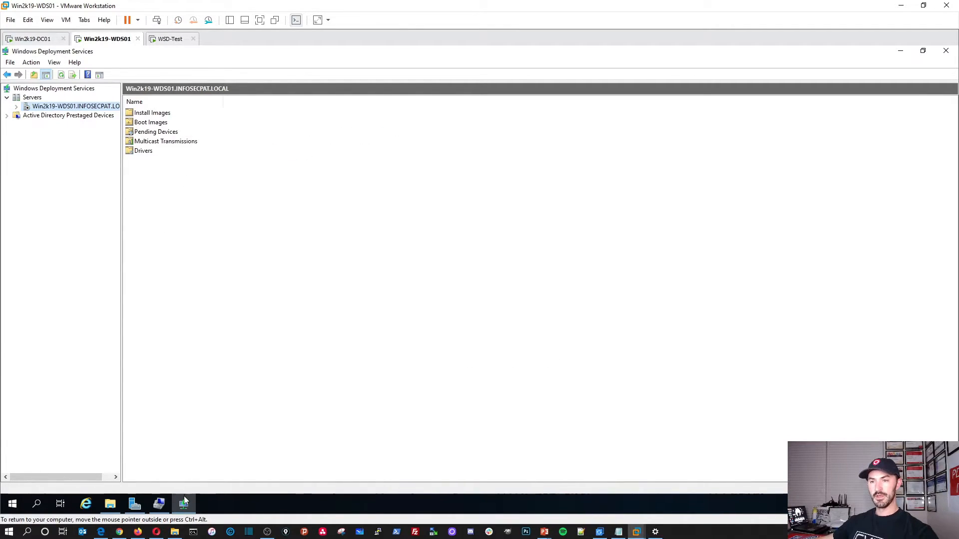
click(110, 504)
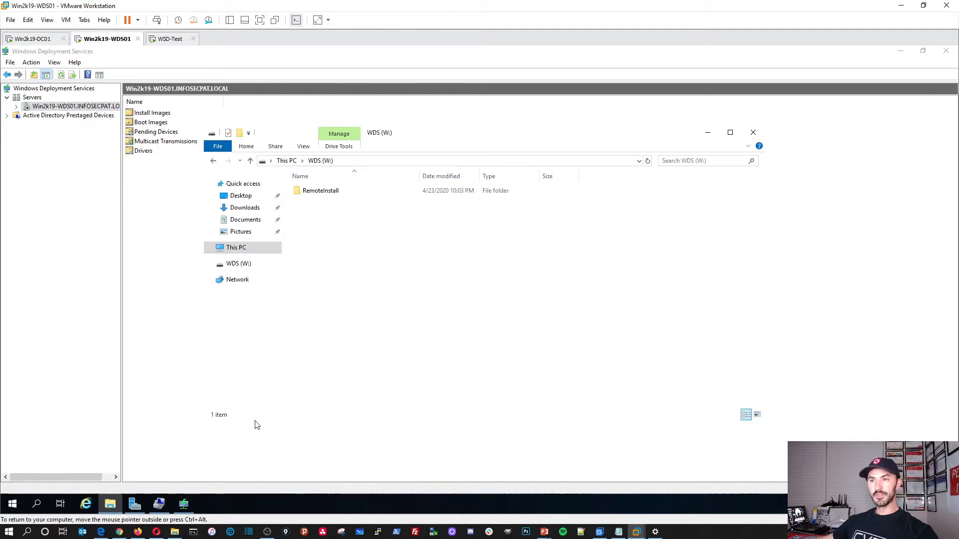
double_click(311, 193)
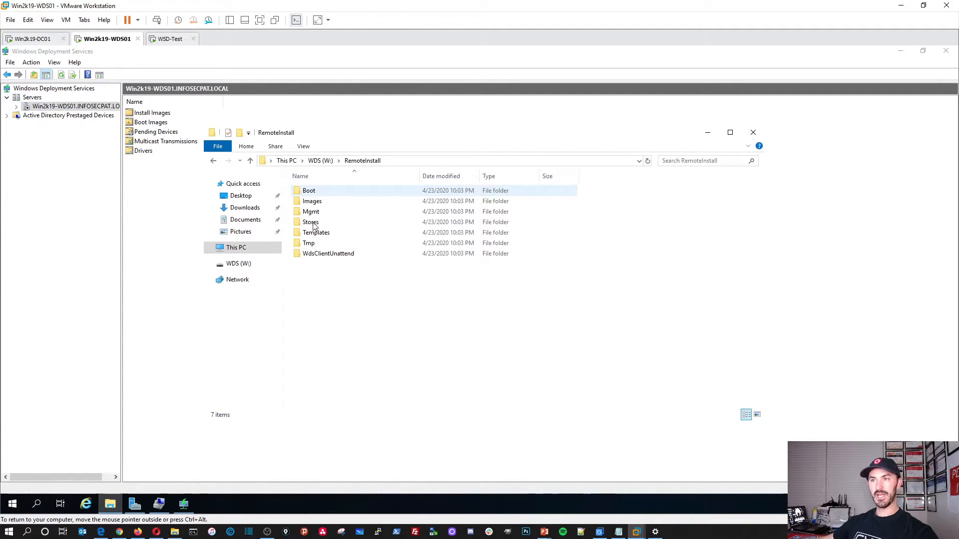
double_click(313, 192)
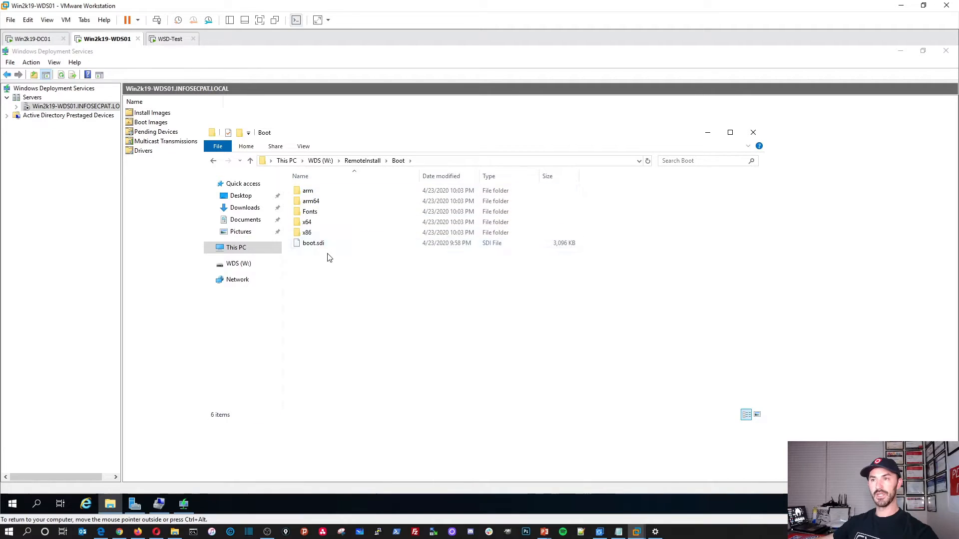
click(362, 160)
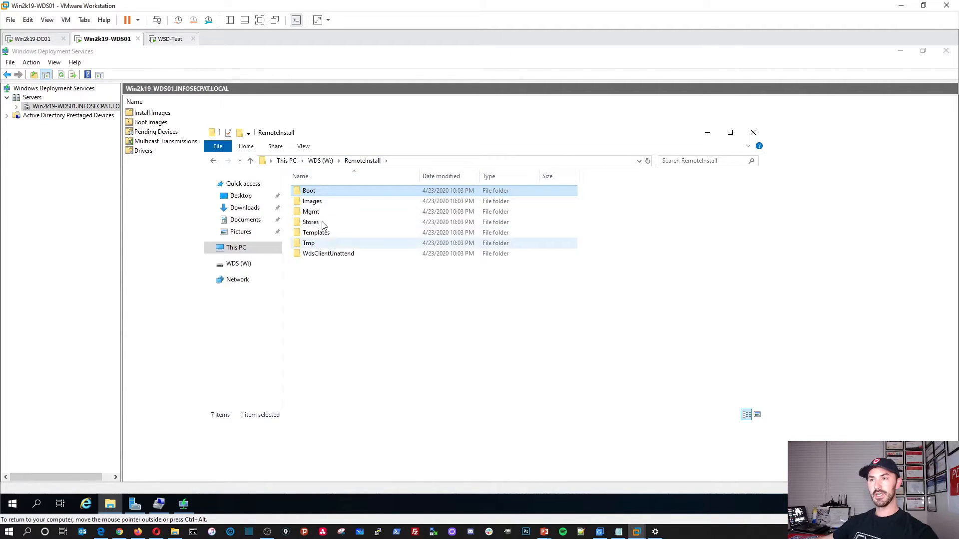
double_click(321, 202)
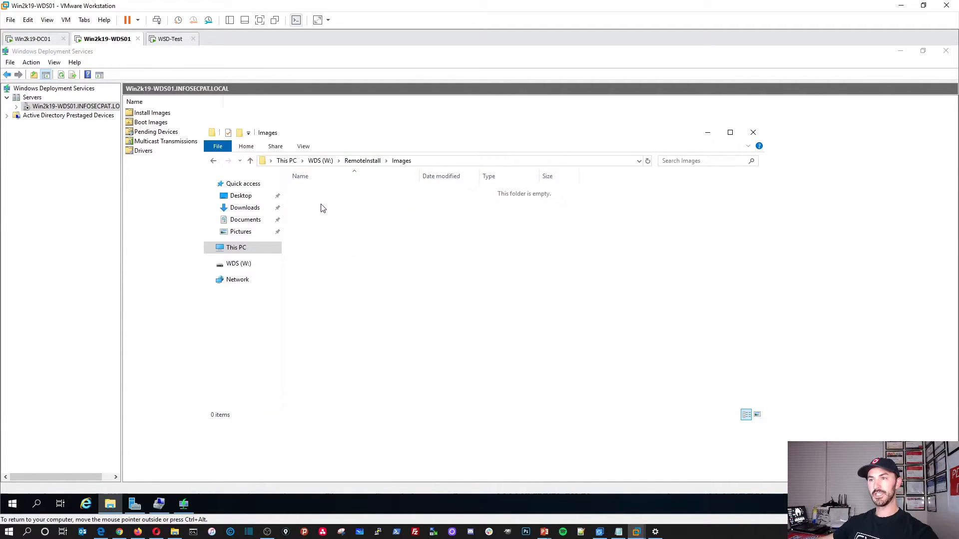
click(363, 160)
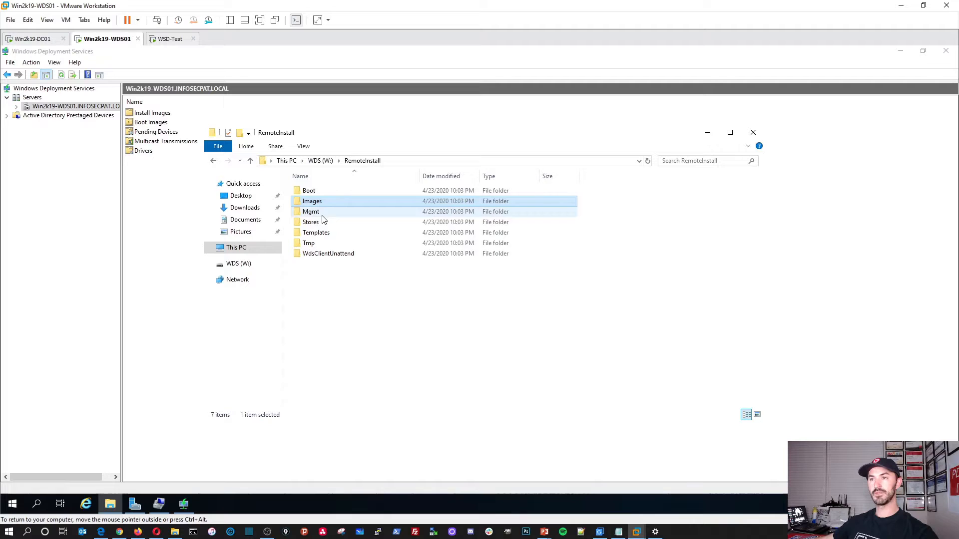
double_click(322, 244)
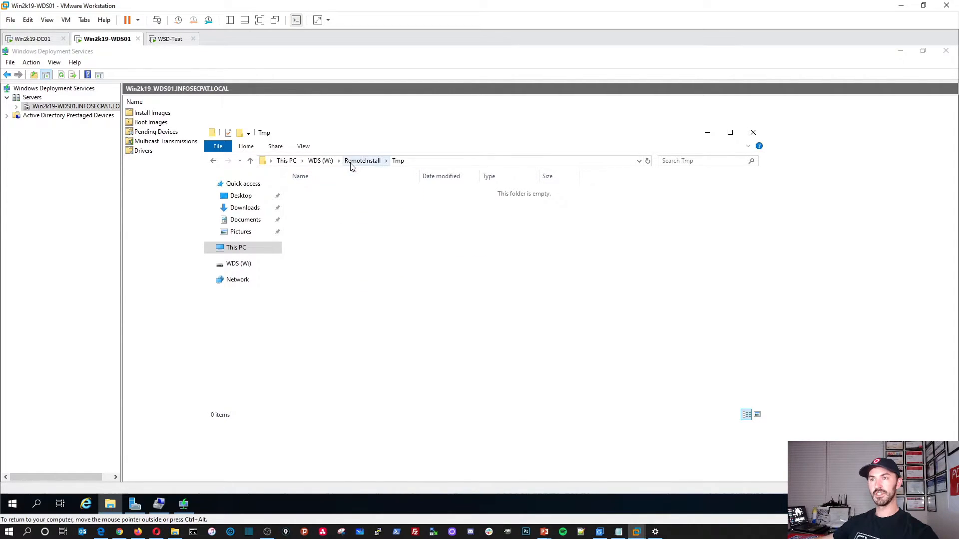
click(352, 161)
double_click(314, 193)
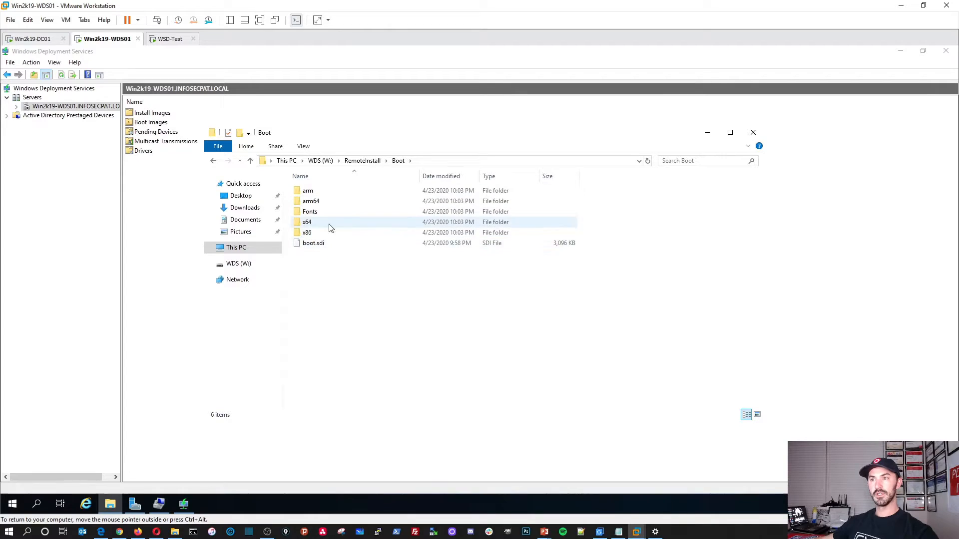
double_click(322, 232)
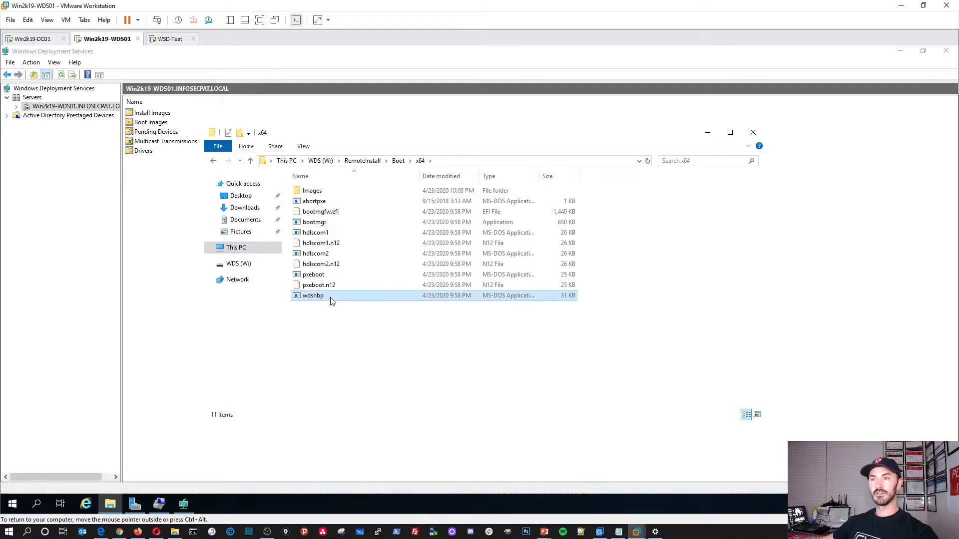
right_click(331, 300)
click(367, 420)
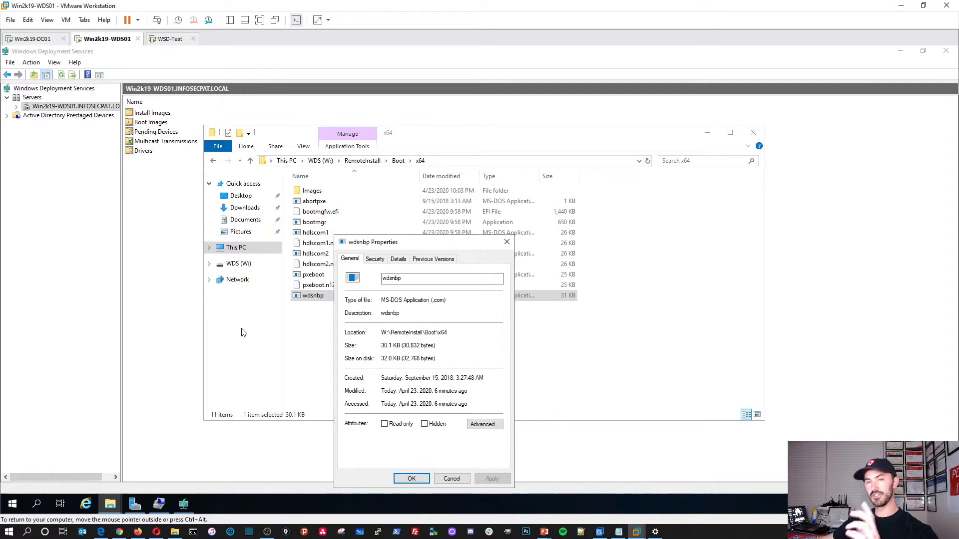
click(450, 480)
click(388, 377)
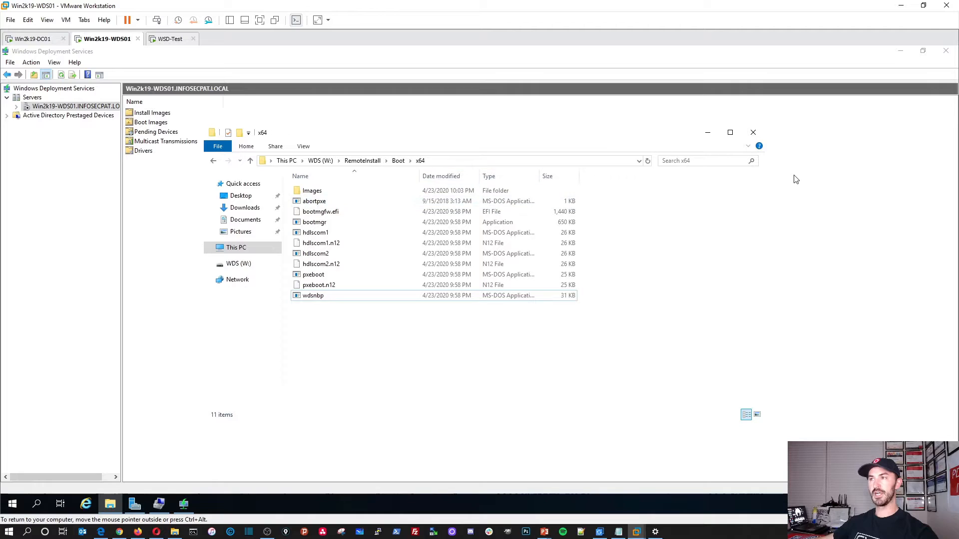
click(753, 133)
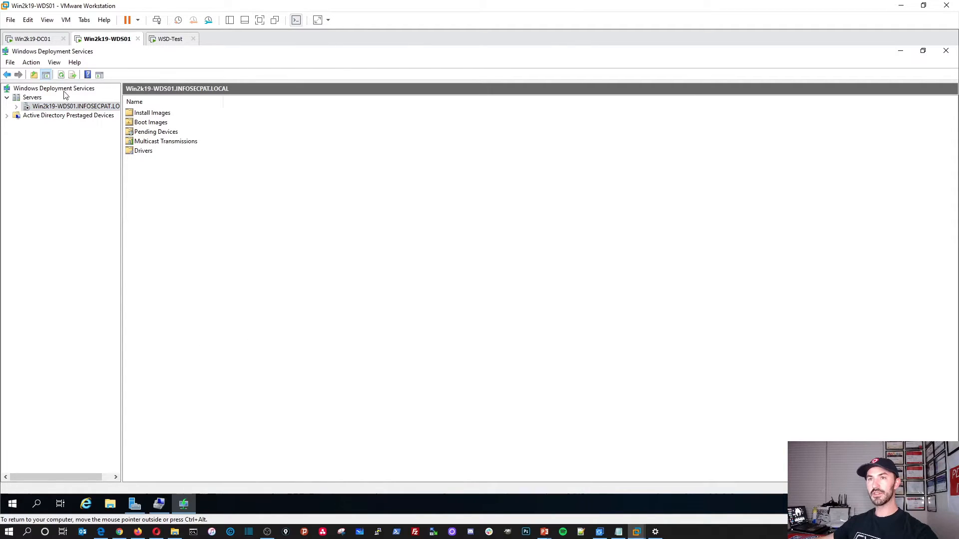
Step: Expand the WDS01 server node and check the VM's drives in its settings and File Explorer
click(16, 107)
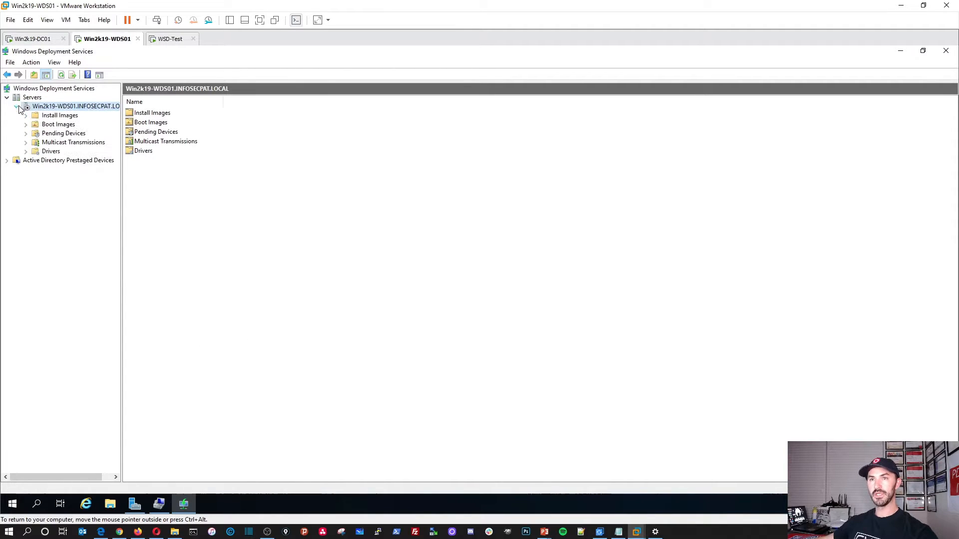
right_click(106, 44)
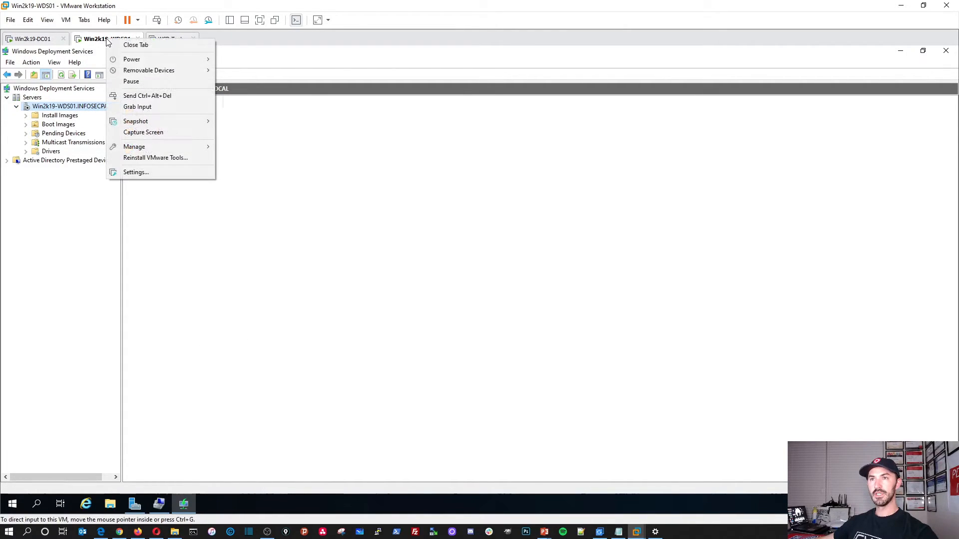
click(145, 173)
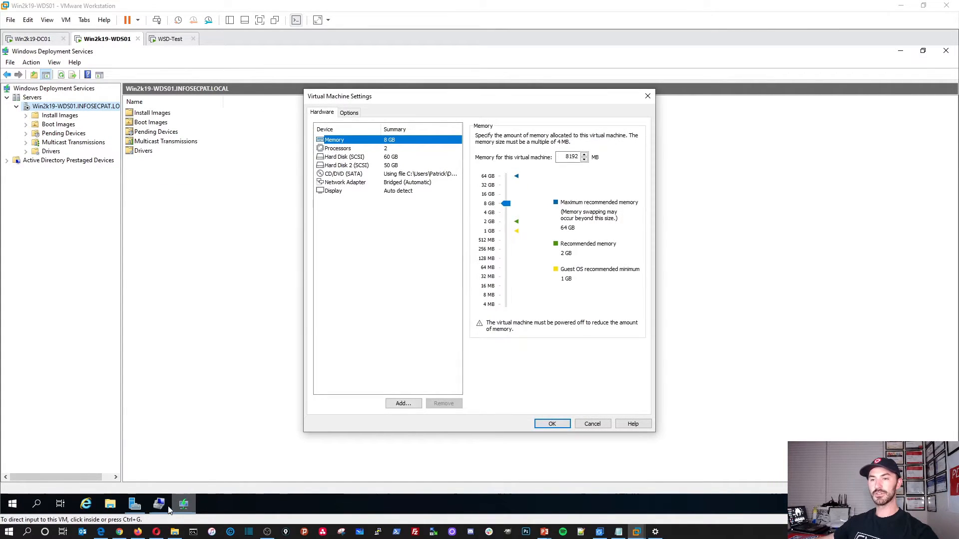
click(552, 423)
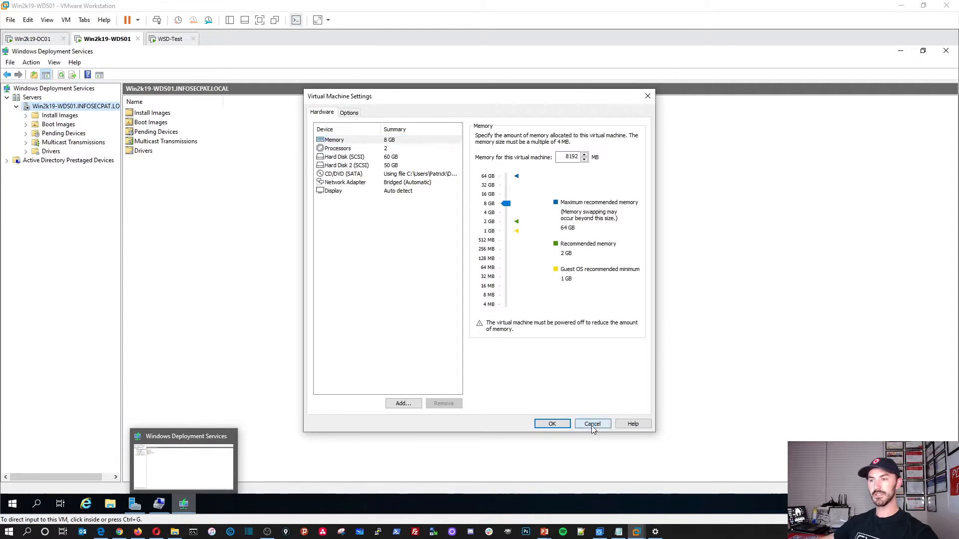
click(110, 505)
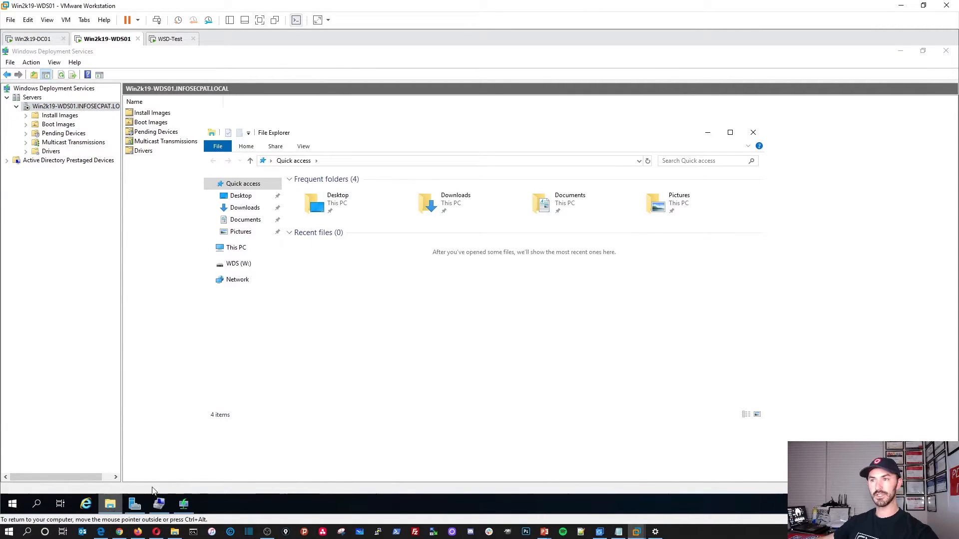
click(242, 250)
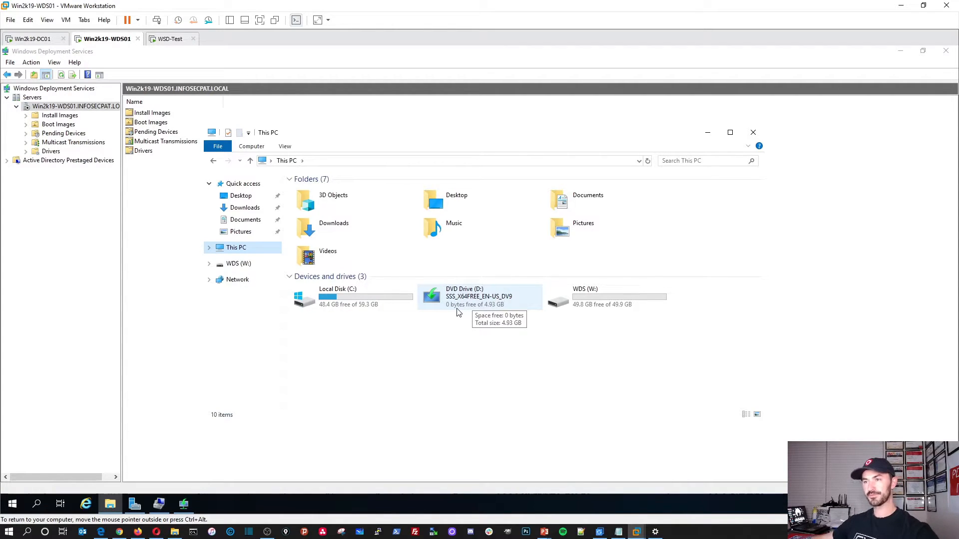
click(707, 132)
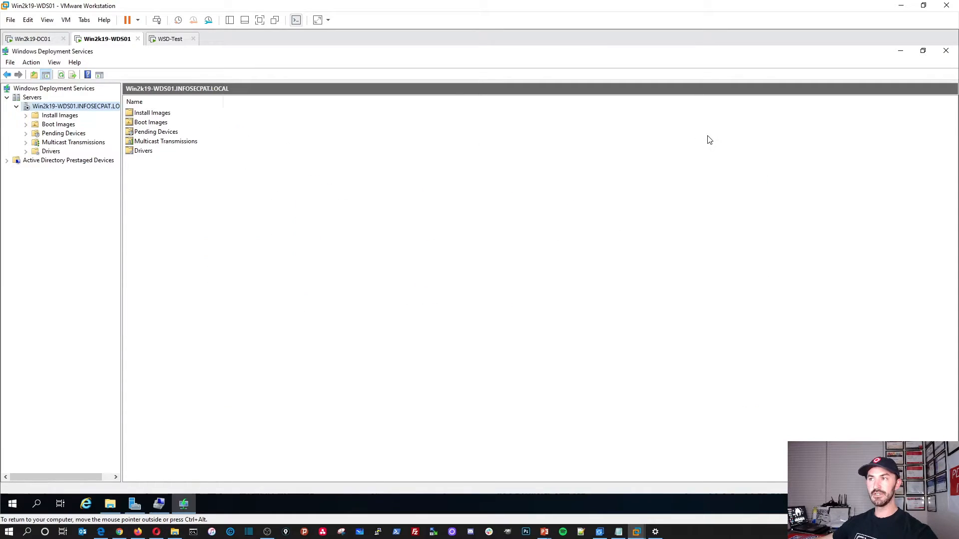
Step: Inspect the CD/DVD (SATA) ISO image path in the WDS01 VM settings, then cancel
right_click(104, 40)
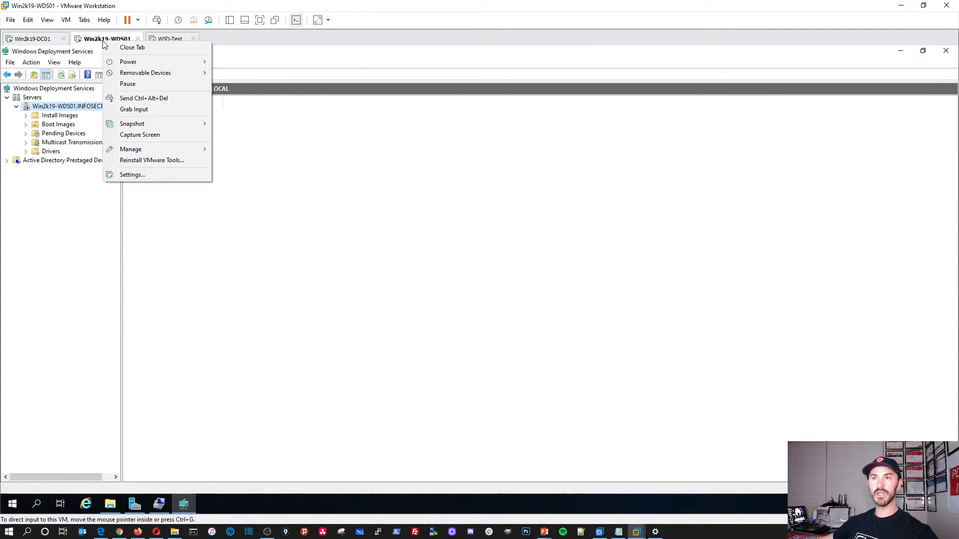
mouse_move(140, 149)
click(133, 175)
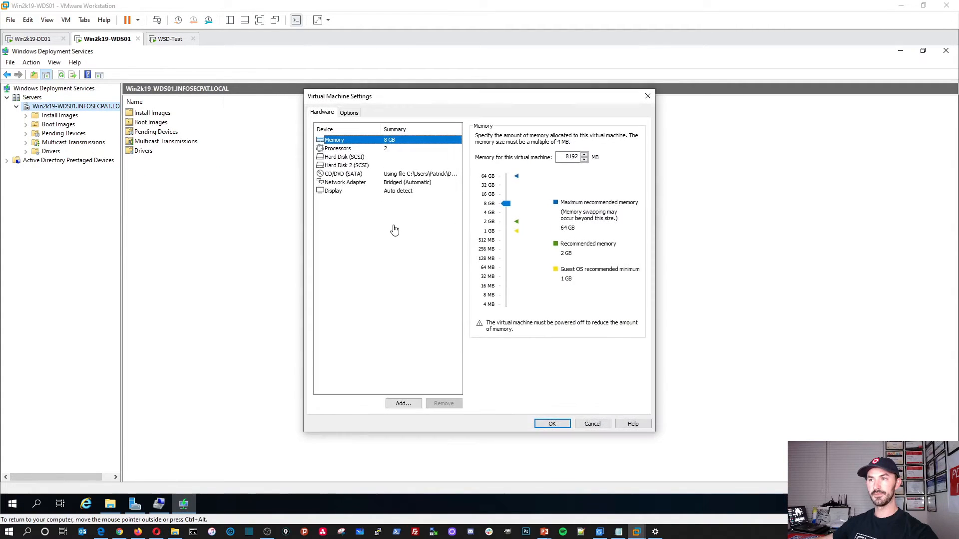
click(349, 175)
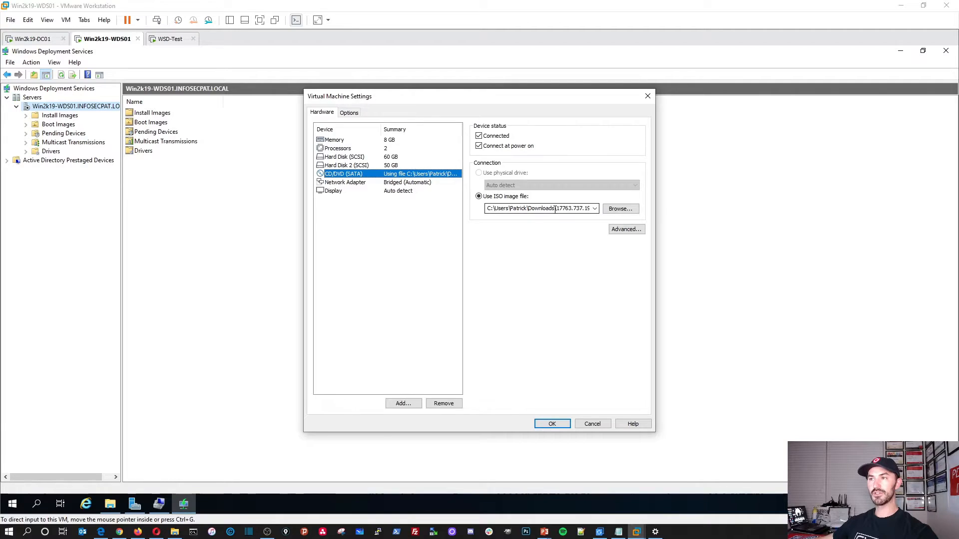
click(541, 210)
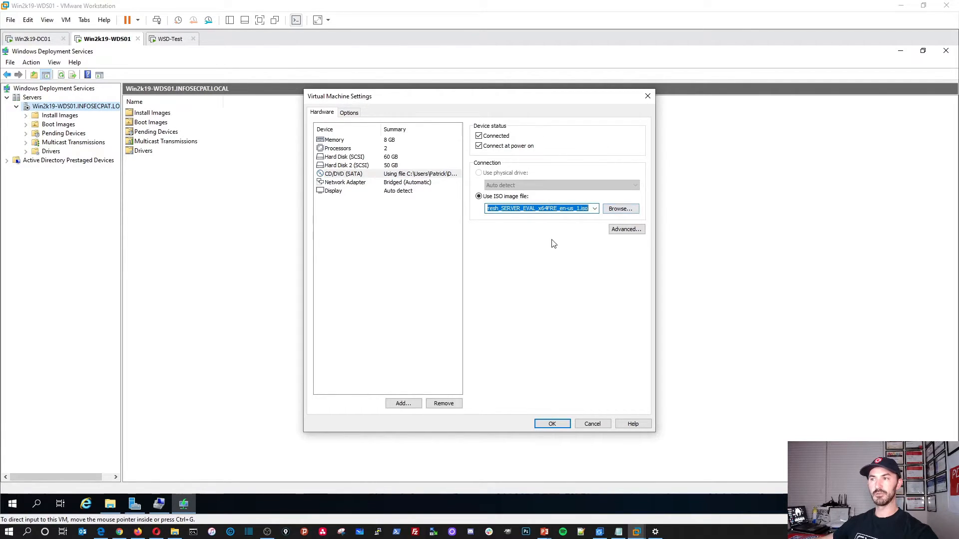
click(592, 424)
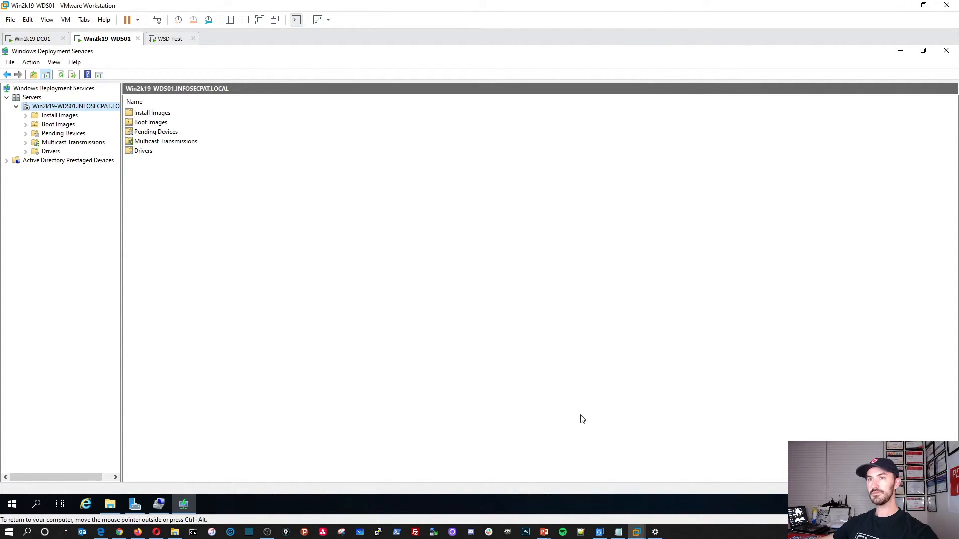
Step: Start adding an install image and accept the Win2k19-Image group name
click(45, 116)
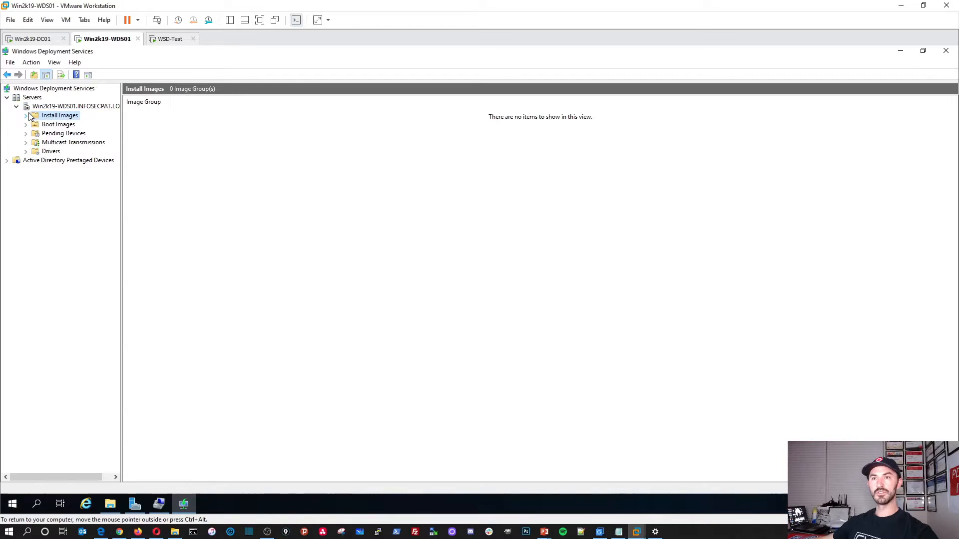
right_click(55, 119)
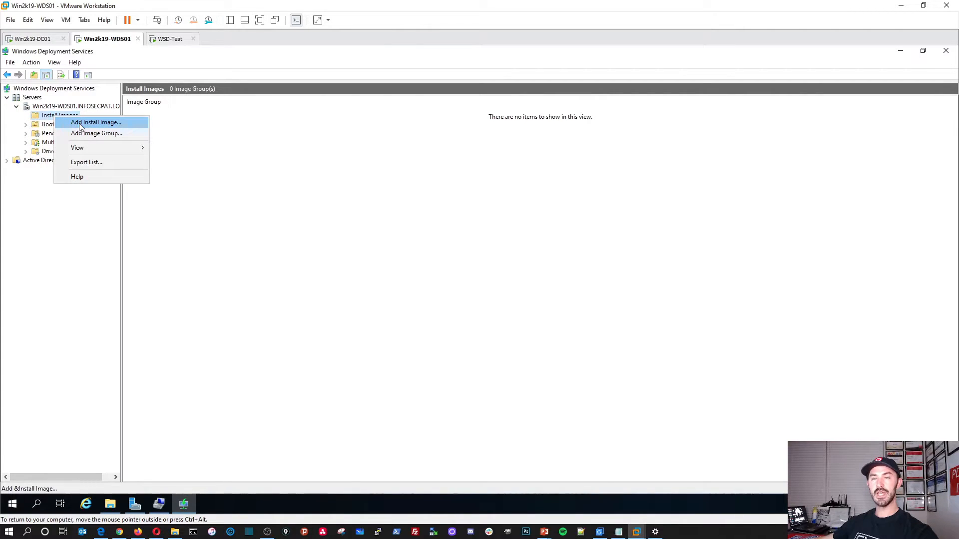
click(82, 123)
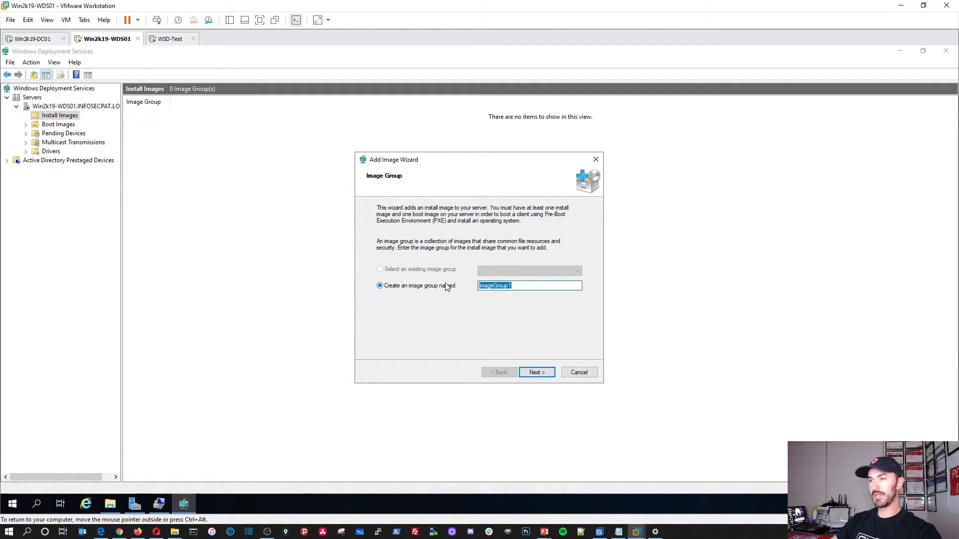
text(Win2k19-Image)
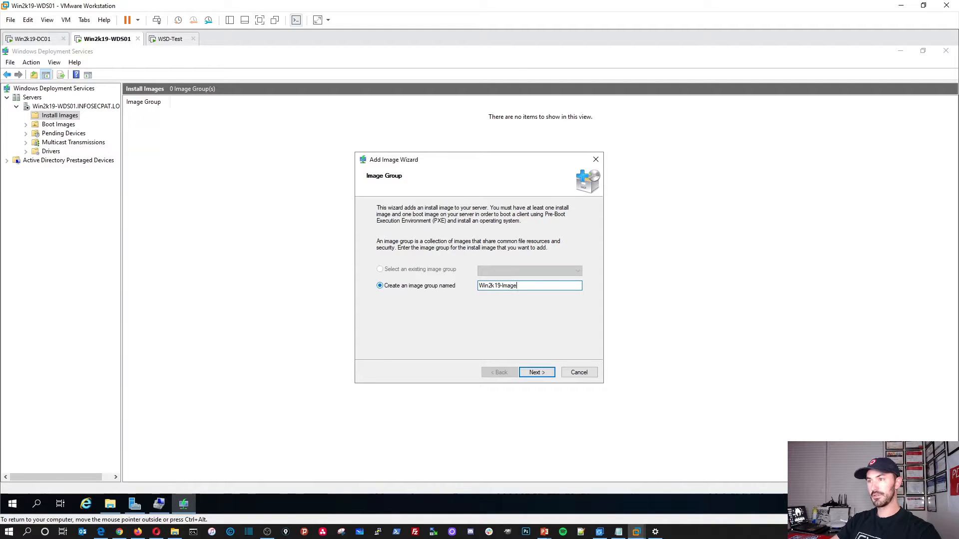
click(533, 373)
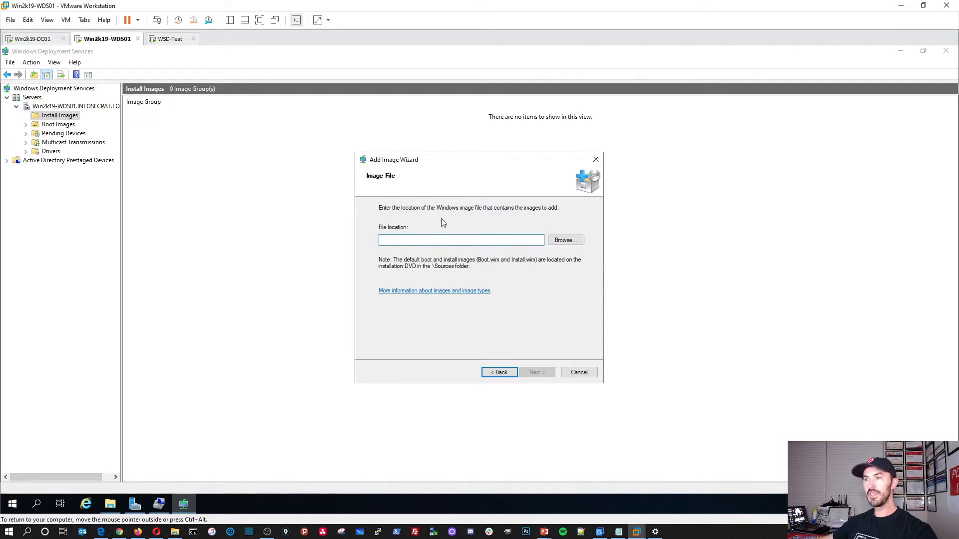
Step: Browse the image file picker to the DVD drive D:, then cancel it
click(564, 241)
click(391, 293)
click(644, 344)
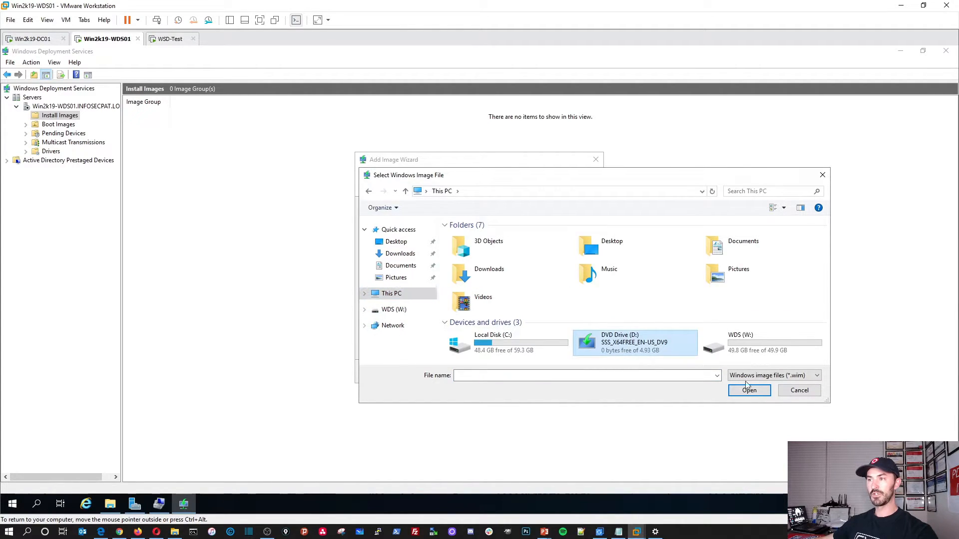
click(758, 392)
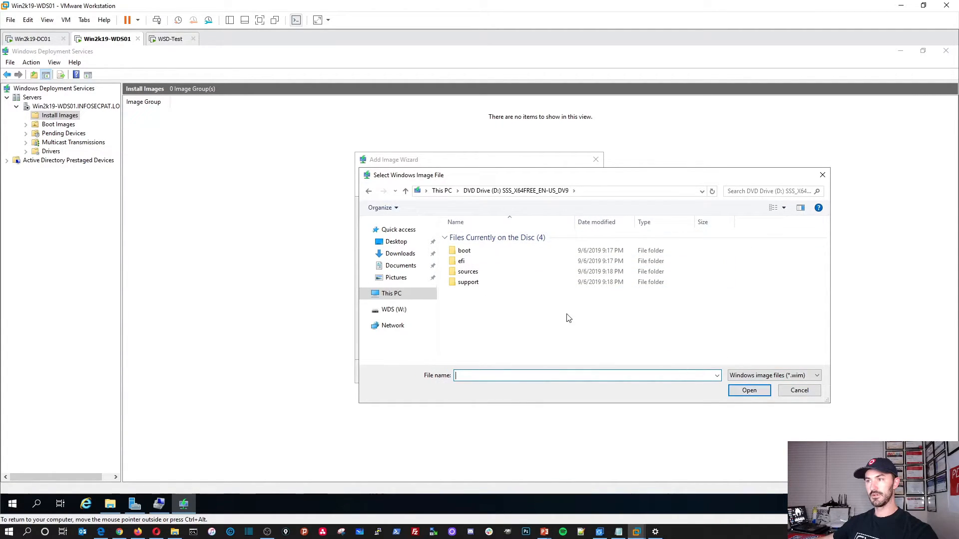
click(814, 394)
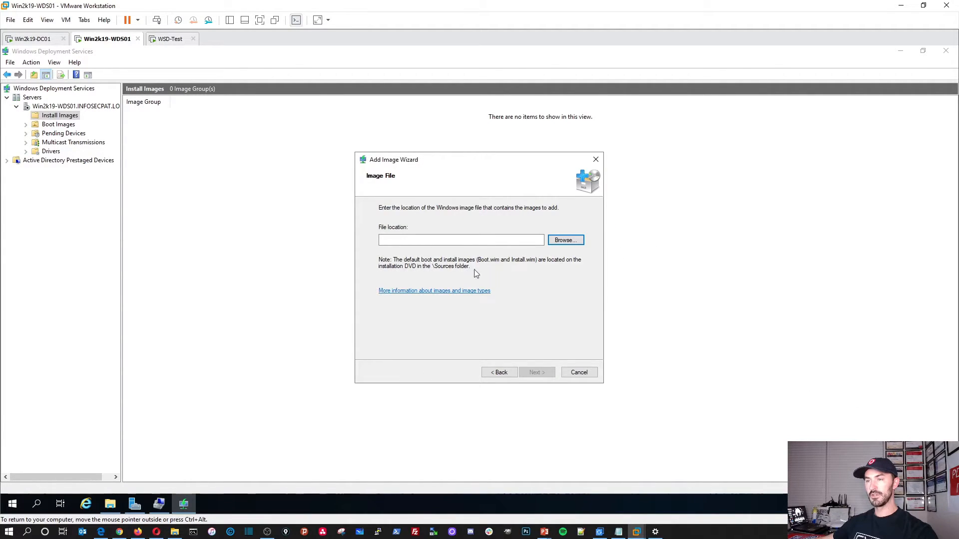
Step: Look inside the DVD's boot folder, cancel the picker, and open File Explorer on This PC
click(565, 240)
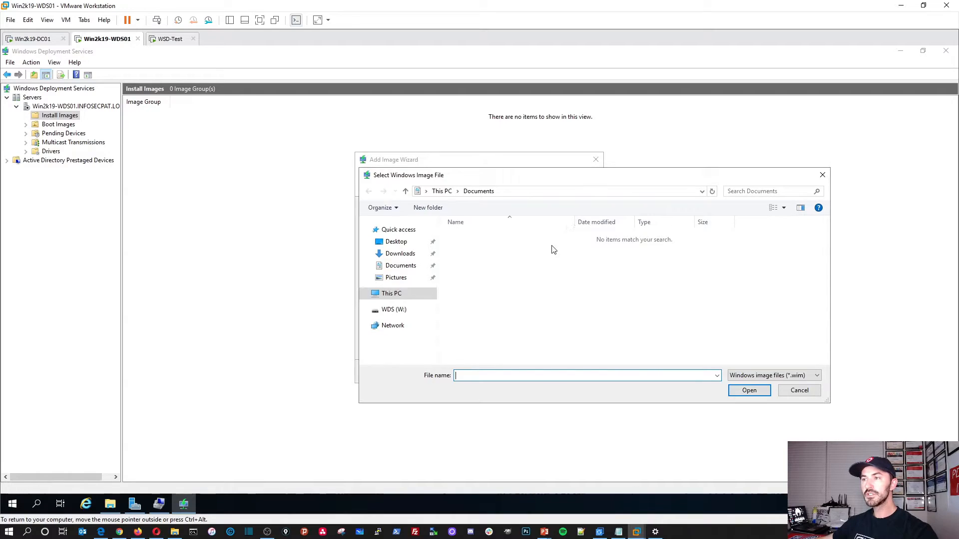
click(391, 294)
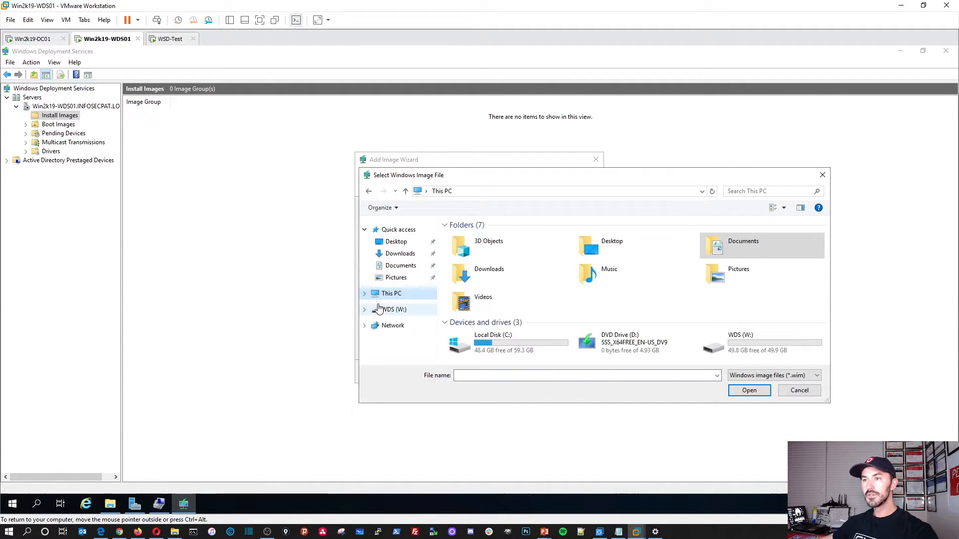
click(364, 294)
click(394, 334)
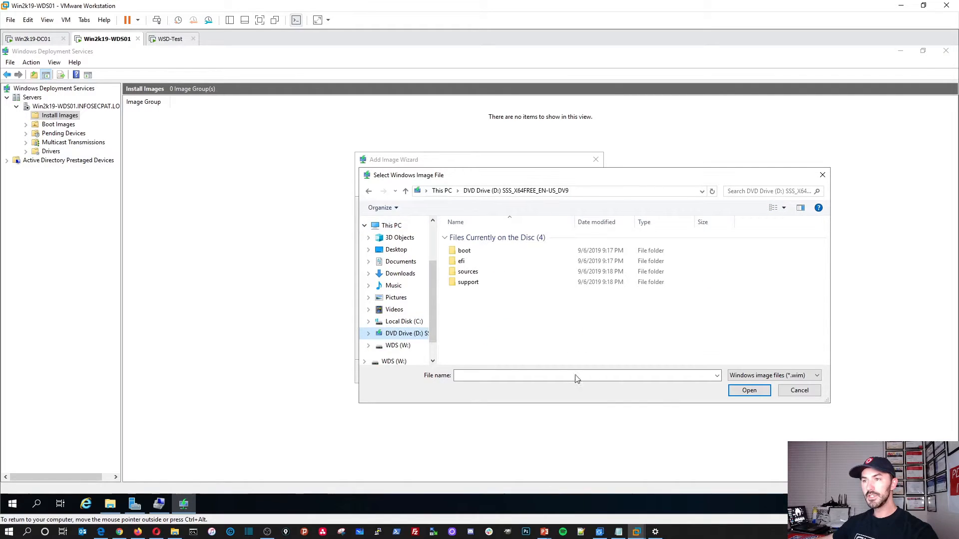
double_click(478, 254)
click(368, 191)
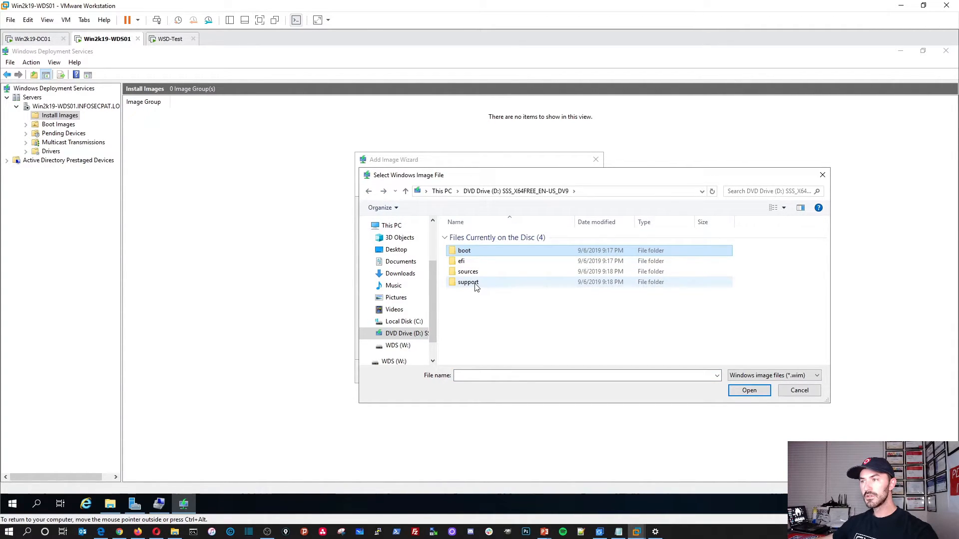
click(477, 309)
right_click(554, 314)
click(817, 393)
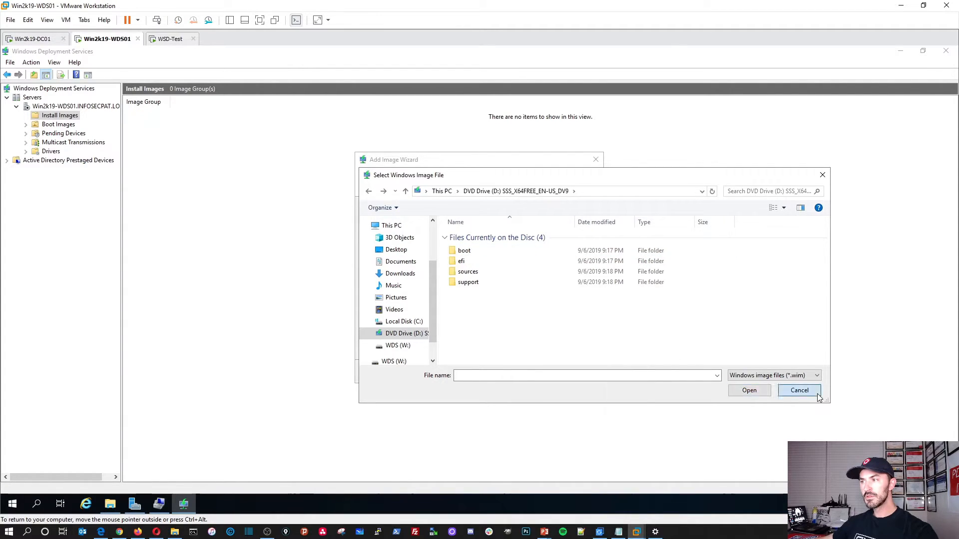
click(817, 394)
click(110, 504)
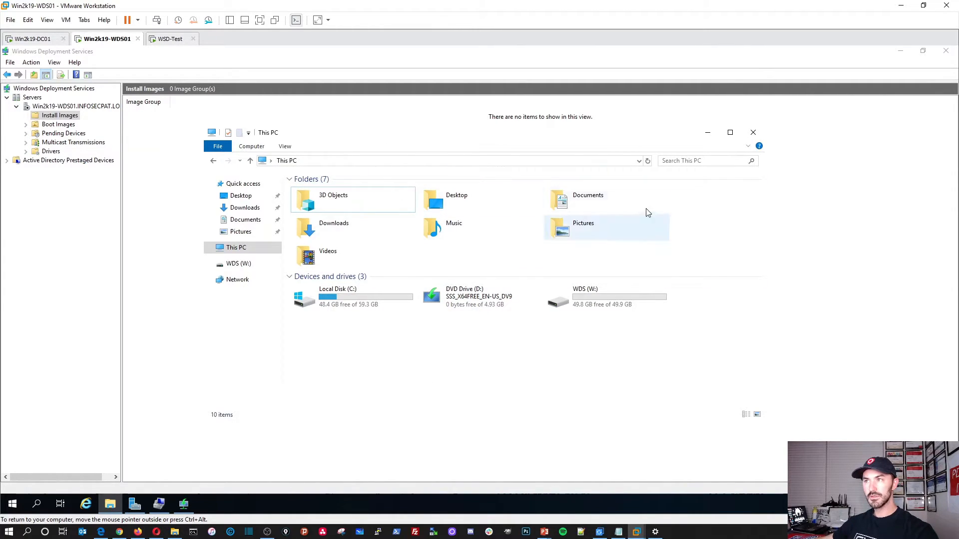
Step: Close File Explorer, enter D:\ as the image file location, and dismiss the Invalid Image File error
click(707, 132)
click(433, 239)
text(D:\)
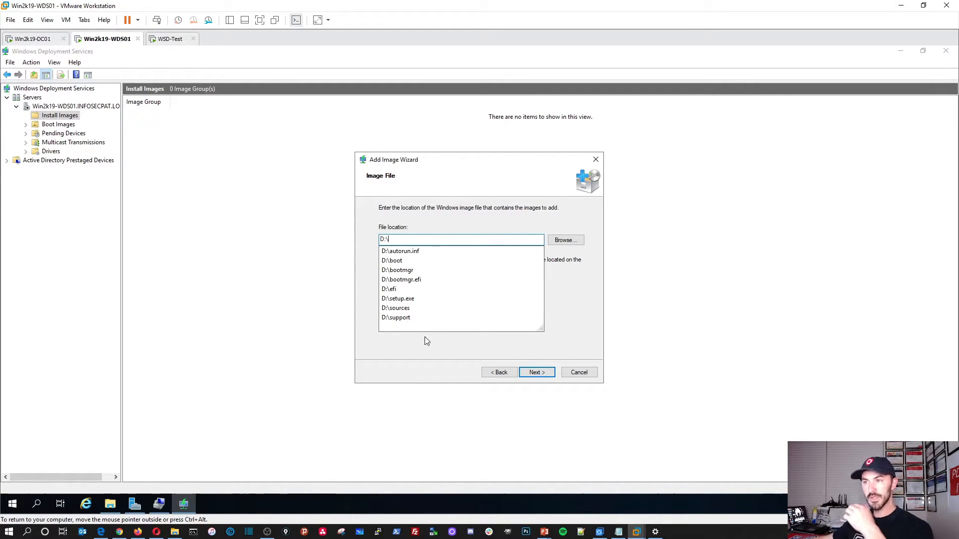
click(530, 381)
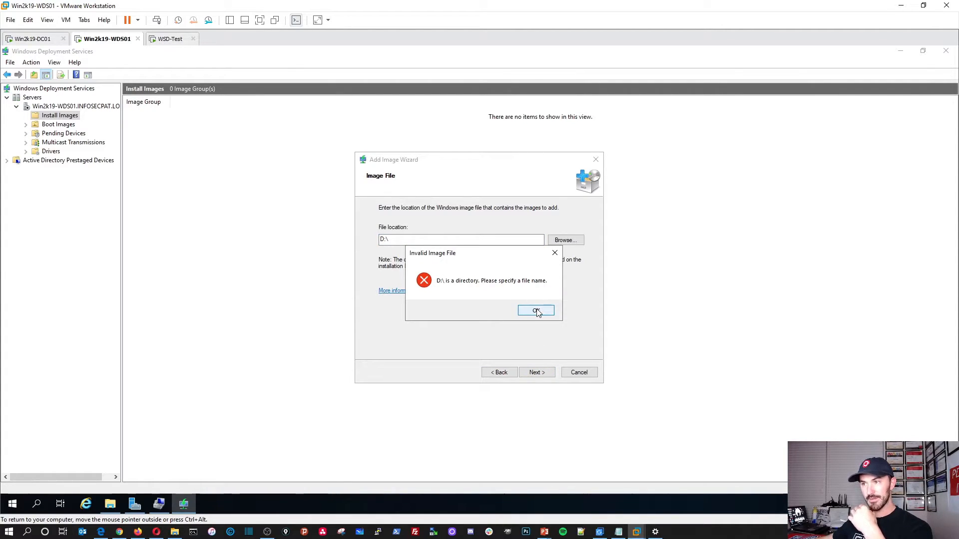
click(536, 312)
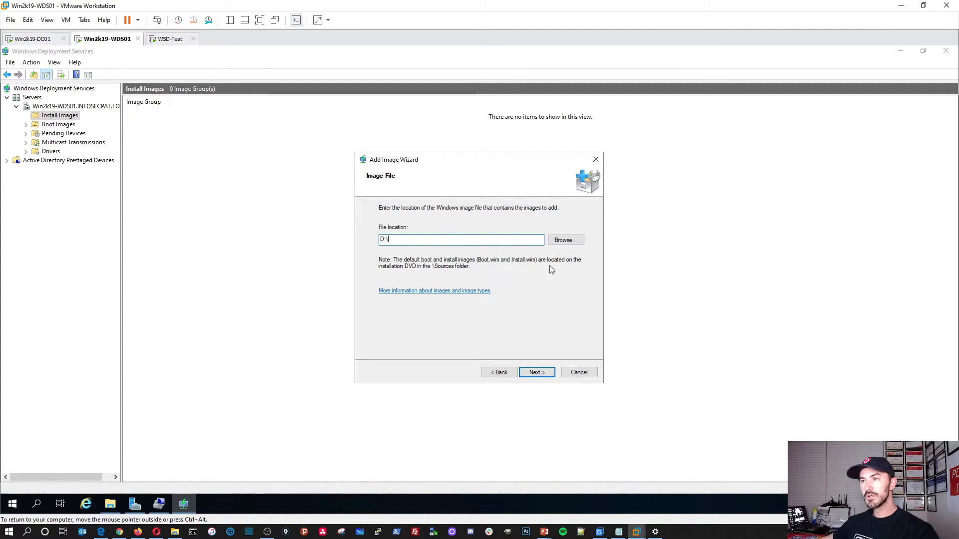
Step: Cancel the file picker and step the wizard back, then forward to the image file page
click(565, 241)
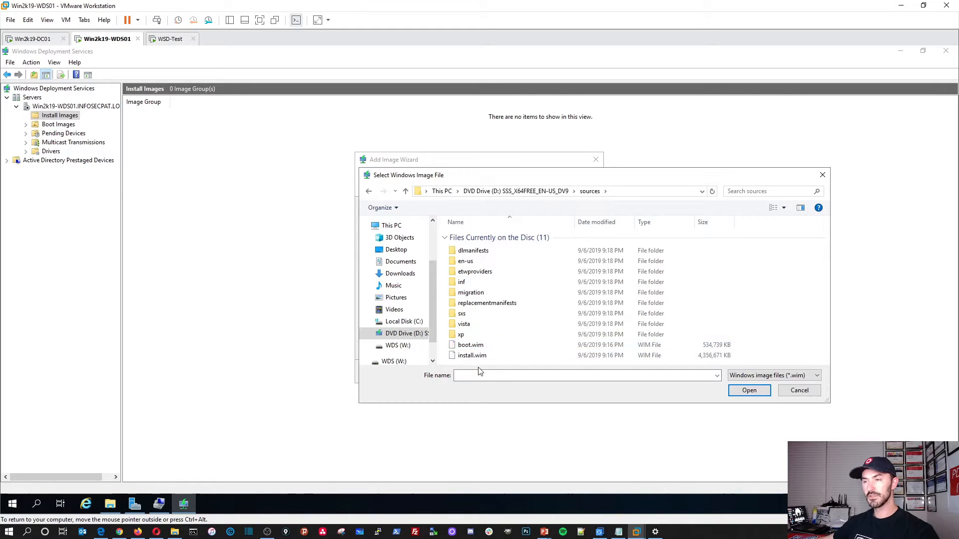
drag(482, 179, 546, 258)
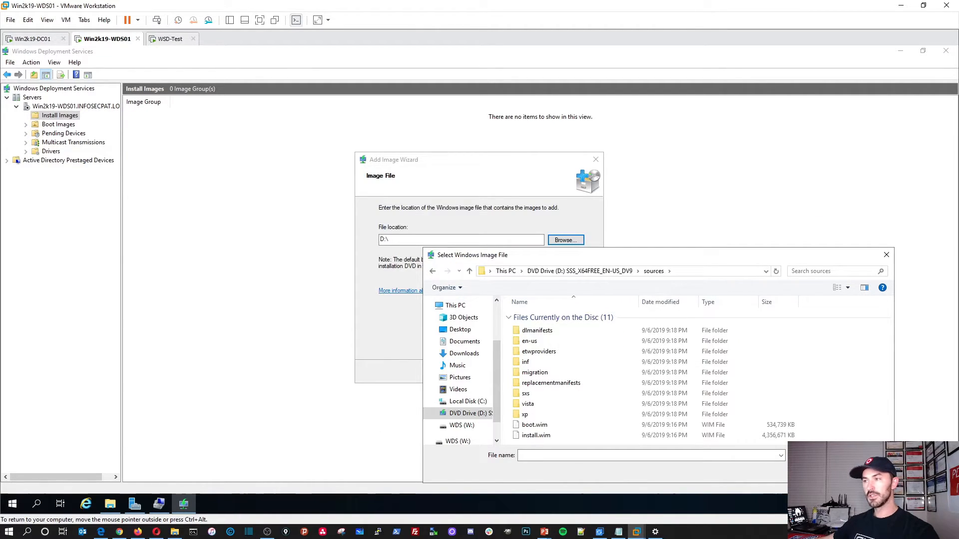
click(866, 471)
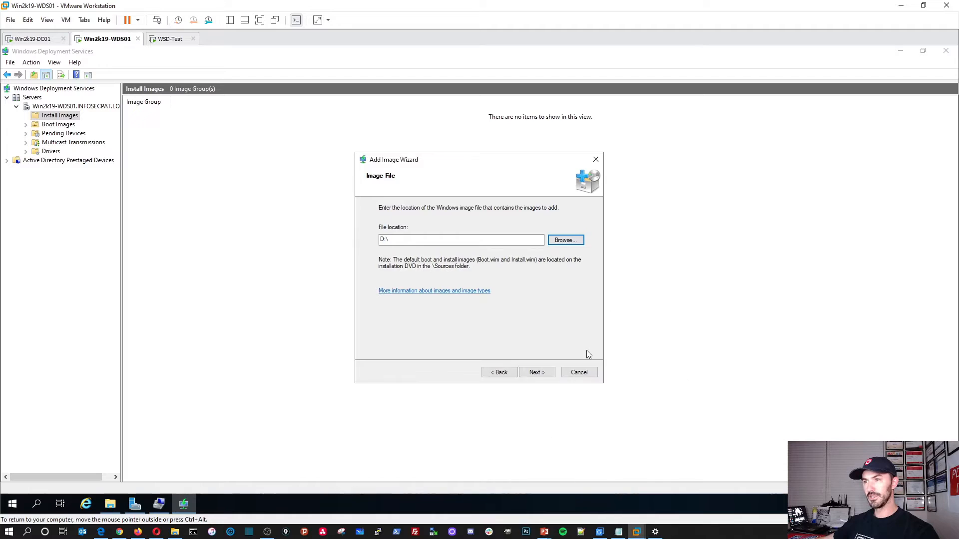
click(506, 374)
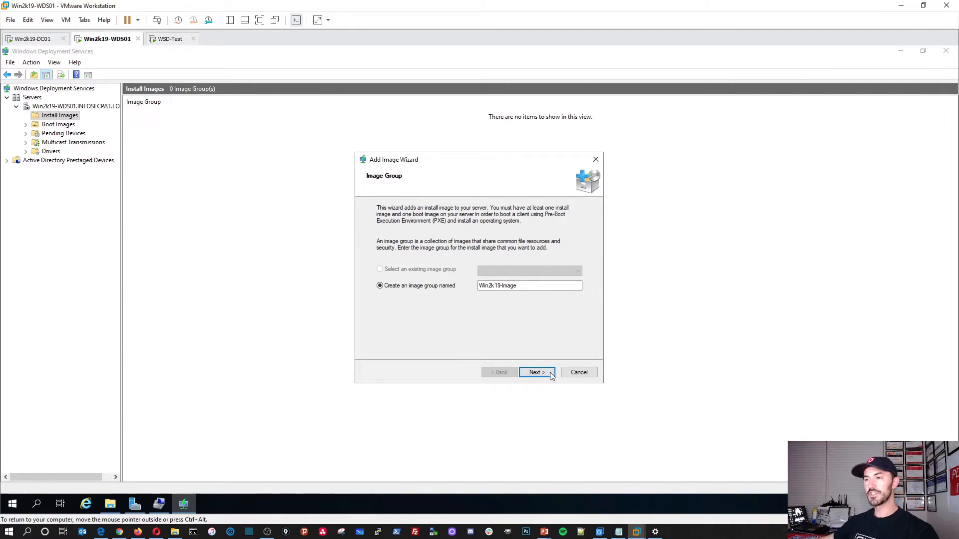
click(537, 372)
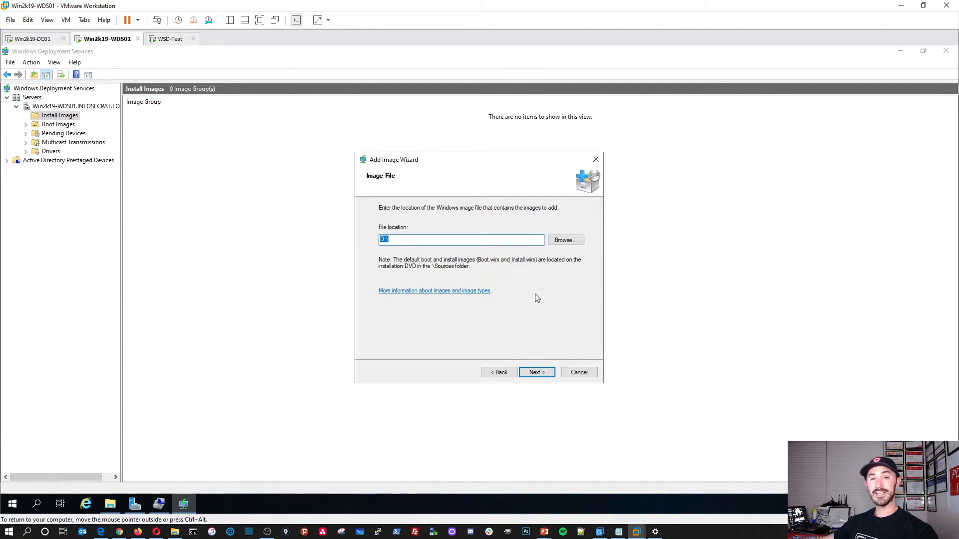
Step: Select D:\sources\install.wim and advance to its four available Windows Server 2019 images
click(563, 240)
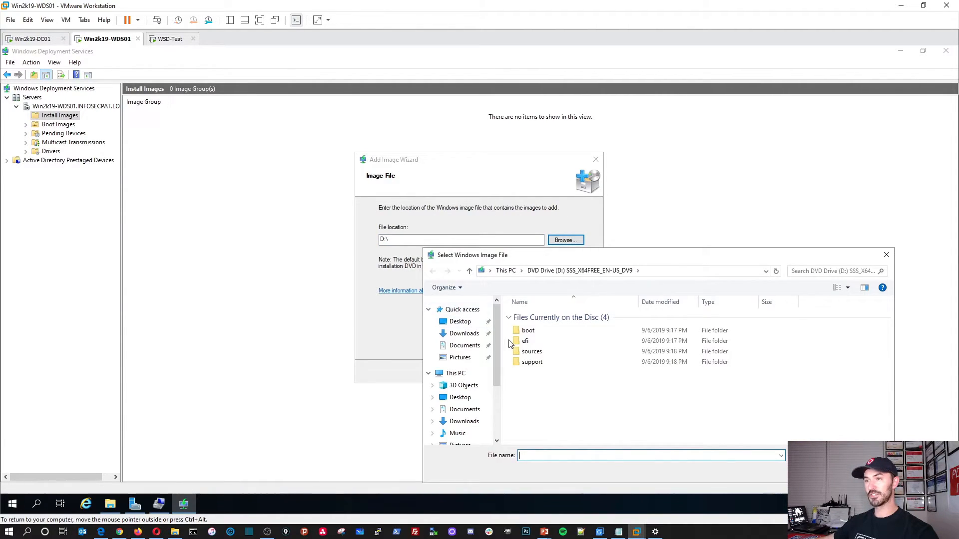
click(537, 354)
double_click(537, 354)
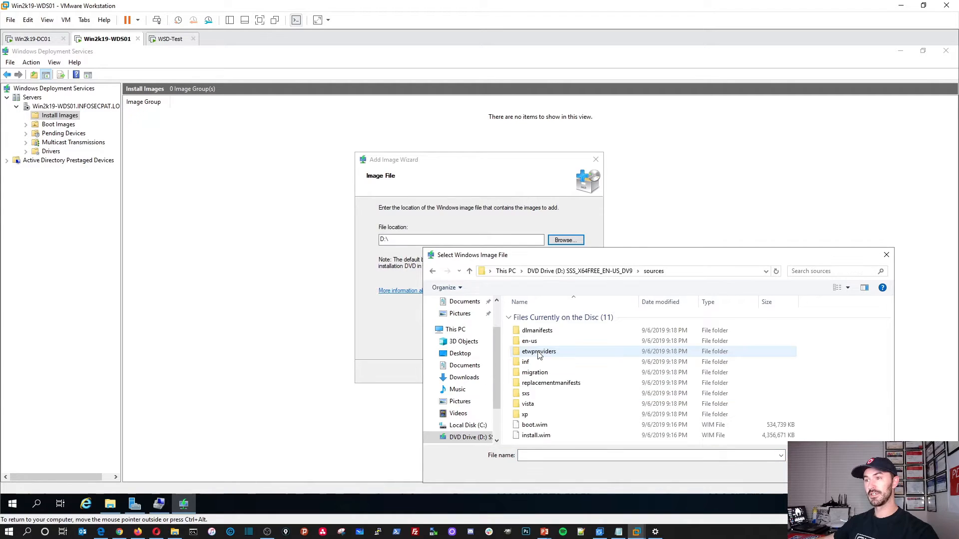
double_click(544, 435)
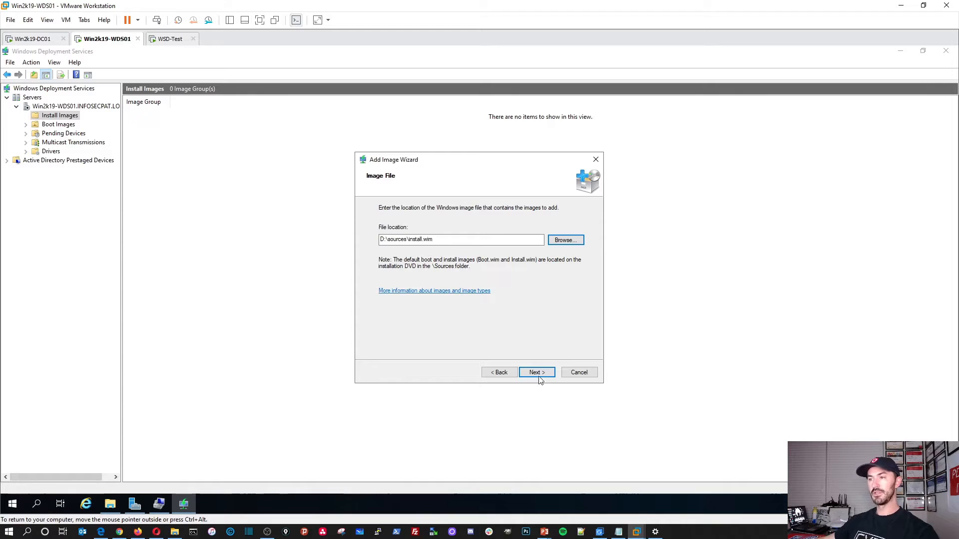
click(537, 374)
drag(427, 234, 481, 234)
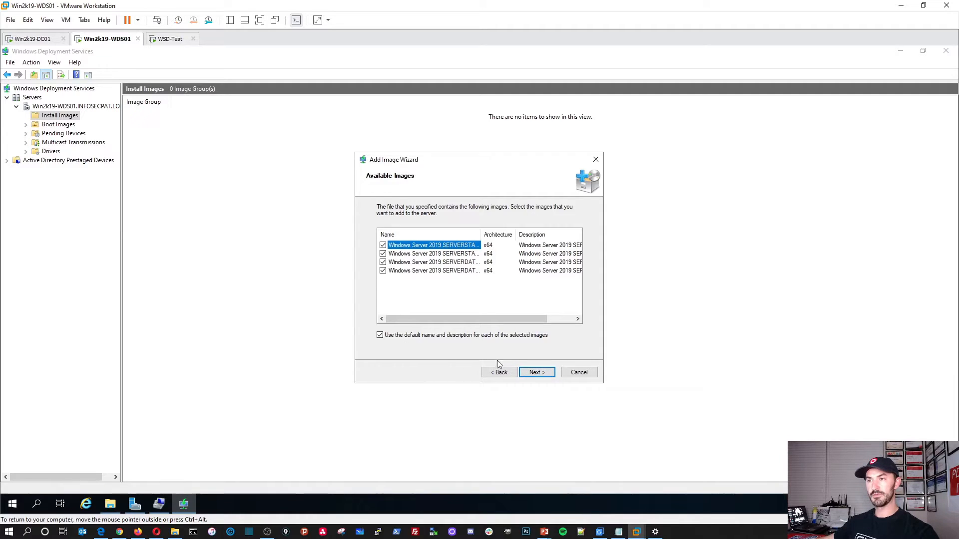
Step: Confirm the four images through the summary, finish the wizard, and widen the Image Name column
click(533, 375)
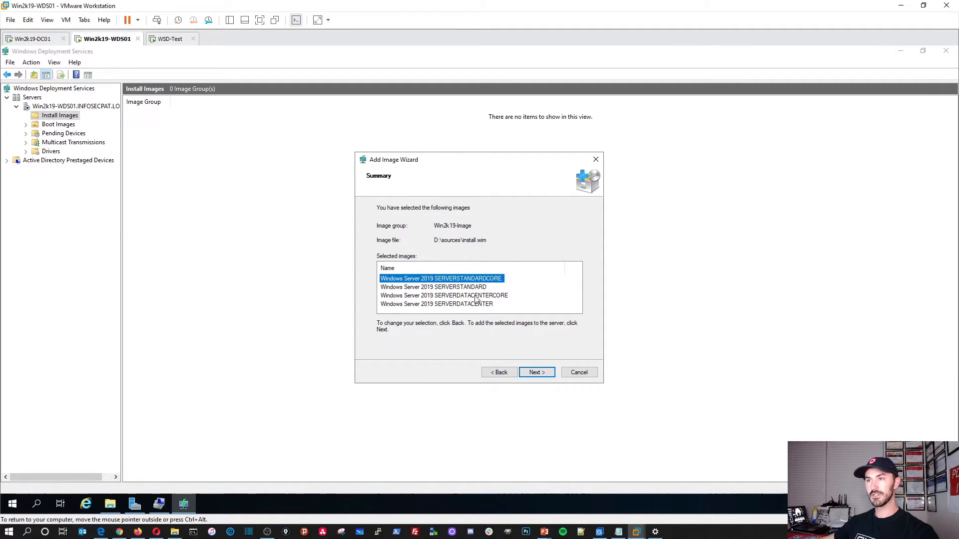
click(536, 372)
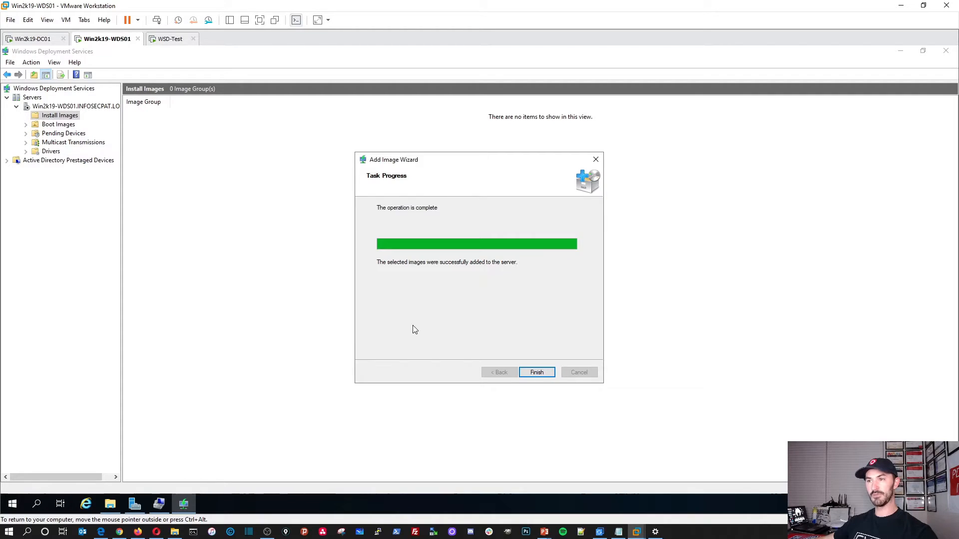
click(542, 373)
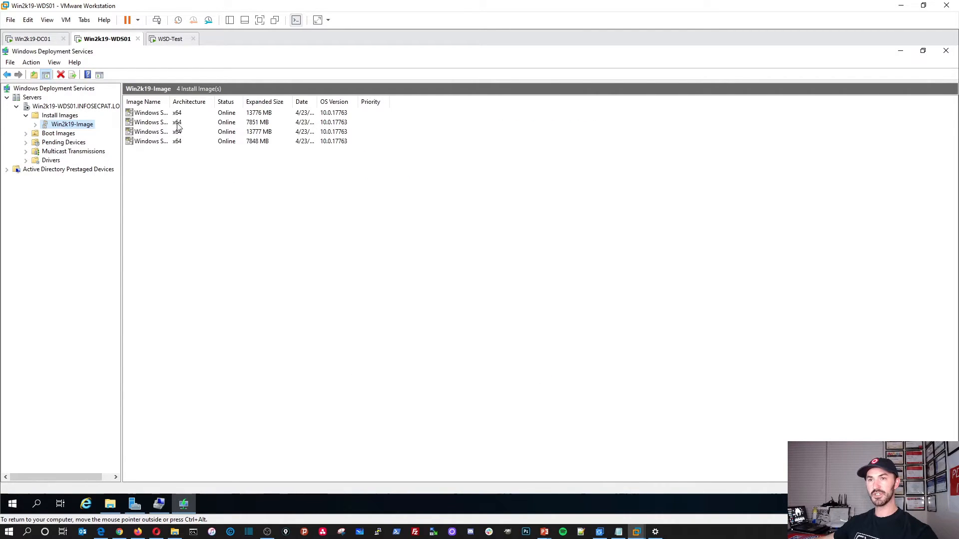
drag(172, 101, 221, 101)
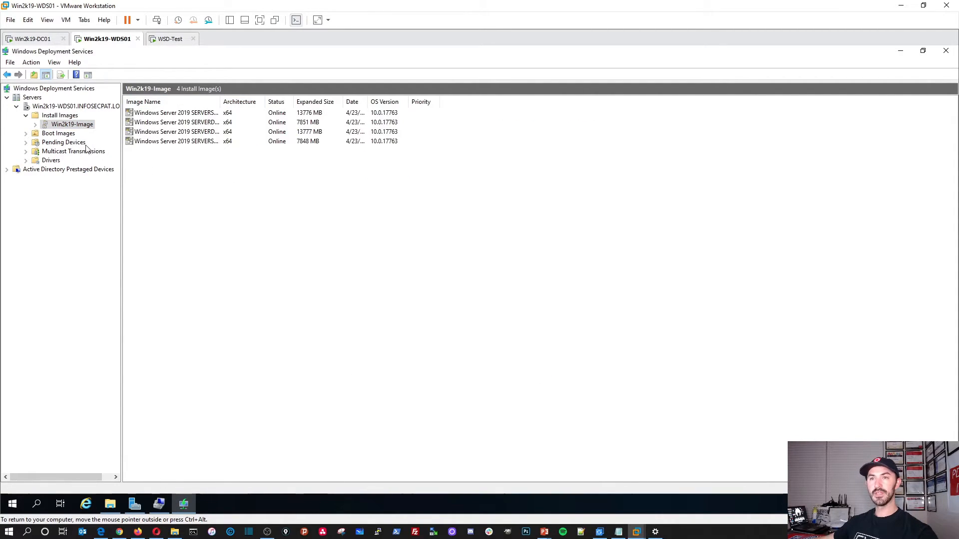
click(67, 134)
Step: Add D:\sources\boot.wim as a boot image with the default name, then maximize PowerPoint
right_click(50, 132)
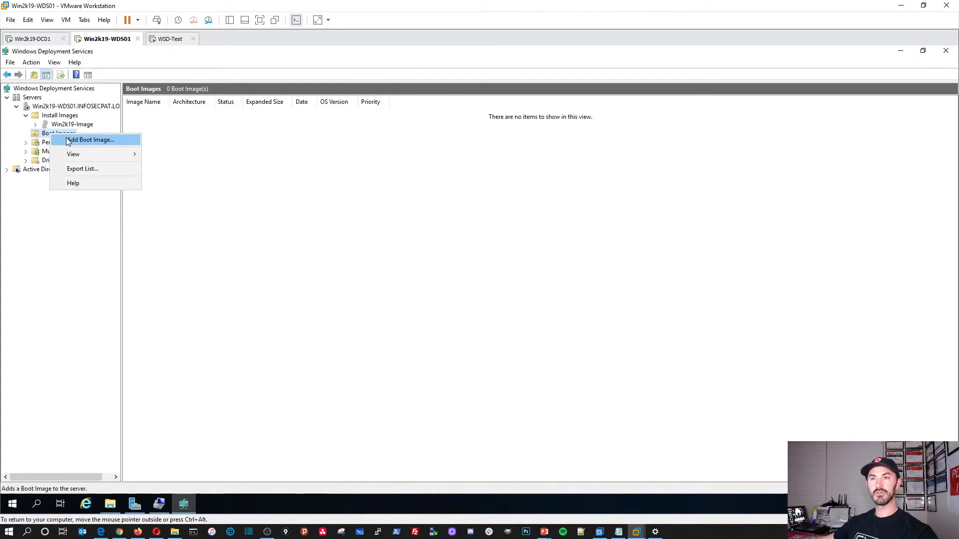
click(70, 139)
click(559, 248)
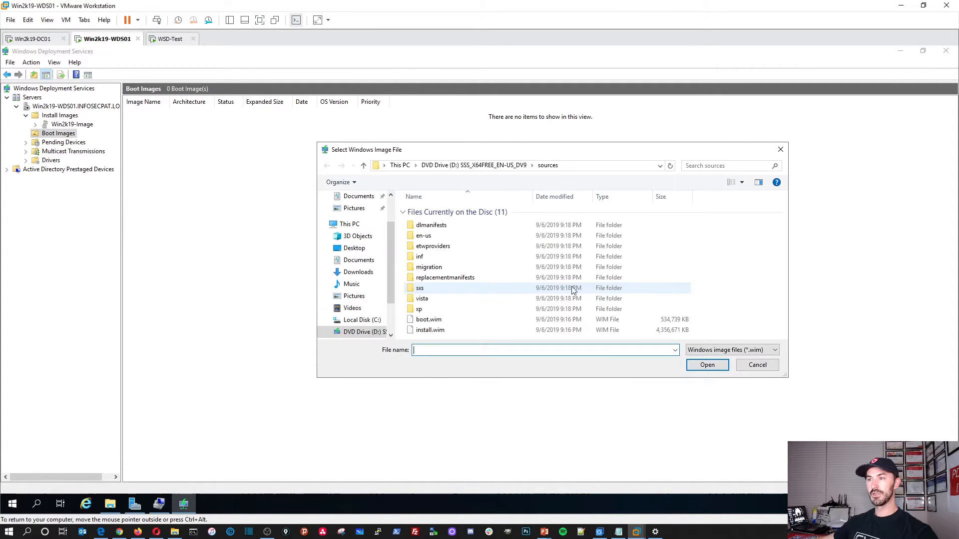
click(429, 321)
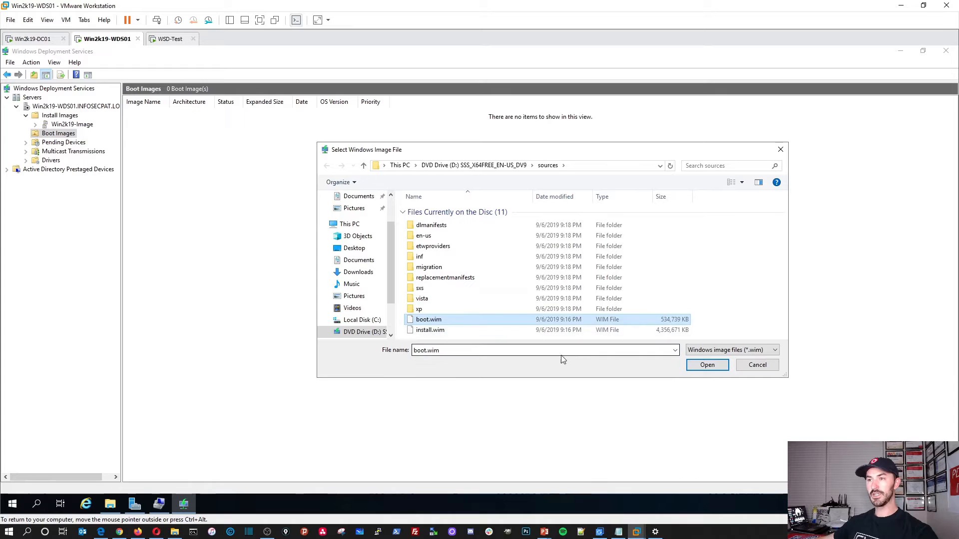
click(693, 368)
click(530, 366)
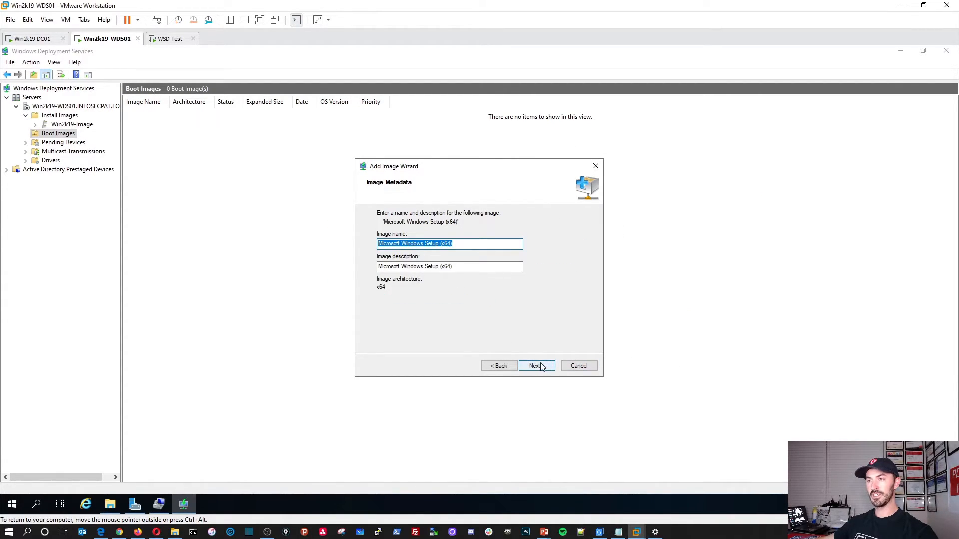
click(542, 367)
click(537, 366)
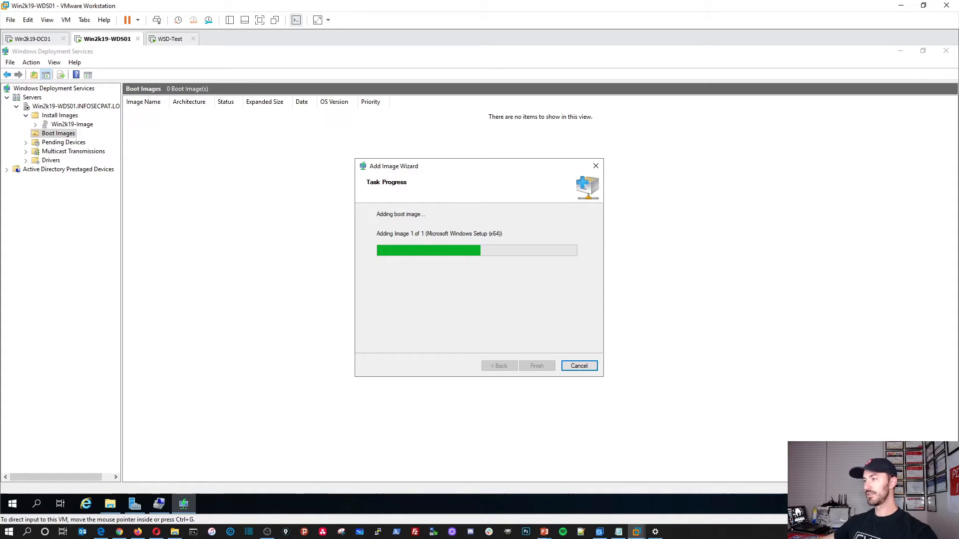
drag(958, 64, 631, 34)
double_click(631, 34)
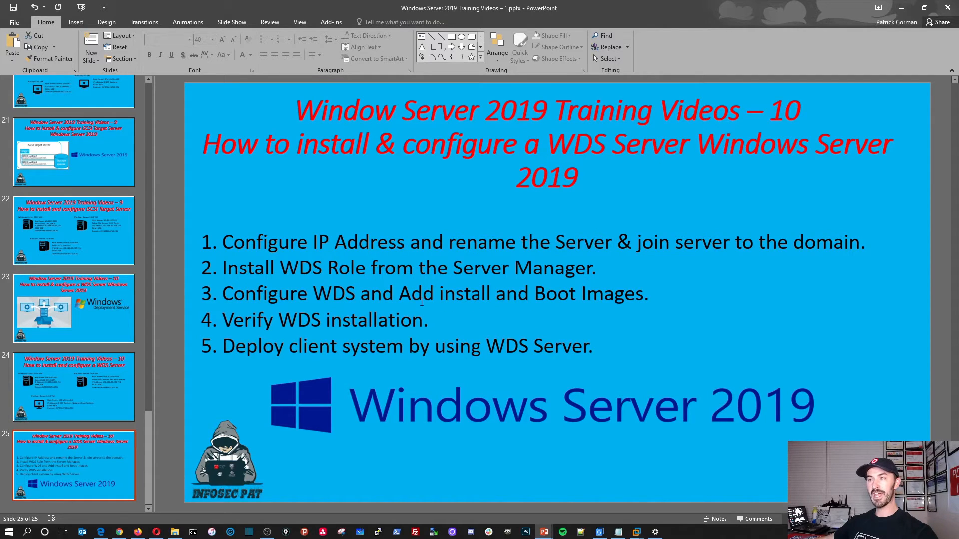
drag(396, 293, 579, 295)
click(508, 329)
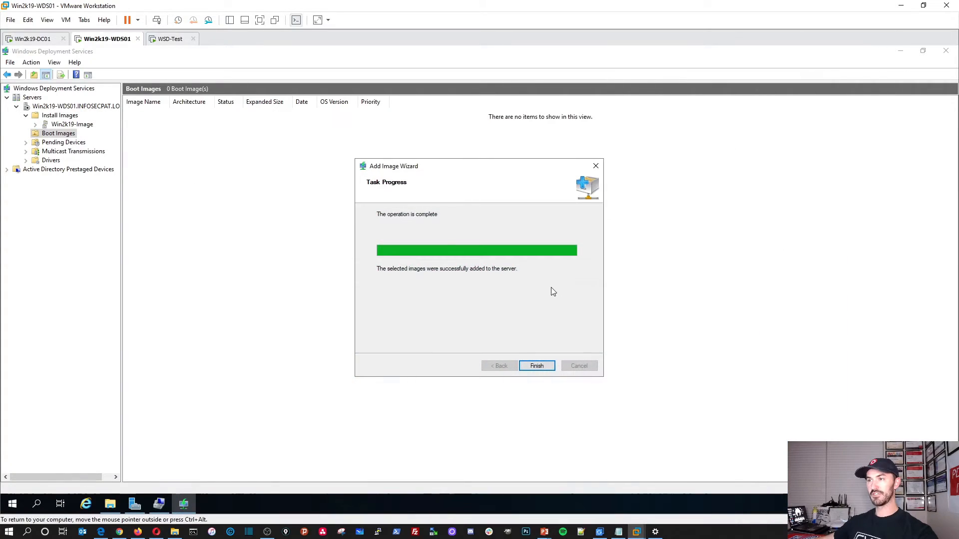
Step: Finish the boot image wizard, widen the Image Name column, and select Install Images and the server
click(535, 367)
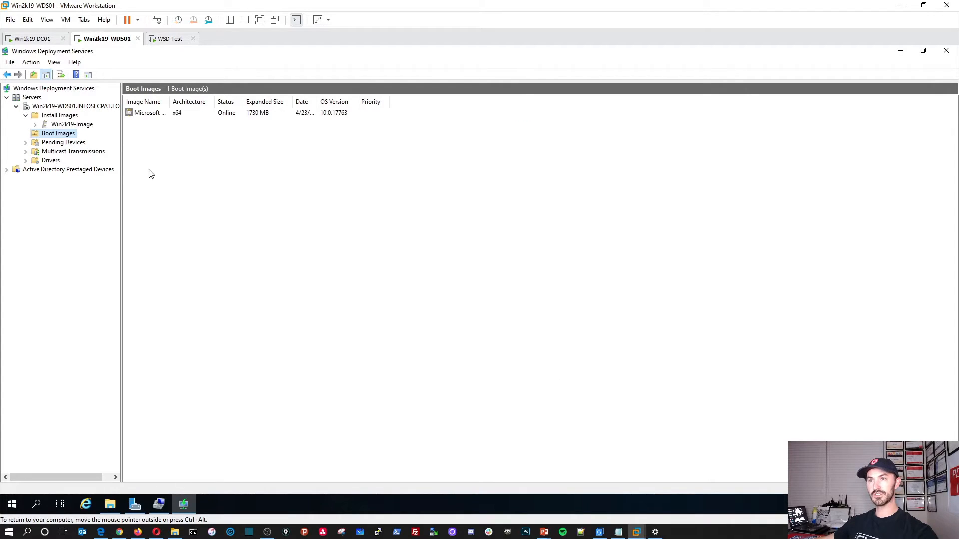
drag(170, 101, 276, 107)
click(70, 116)
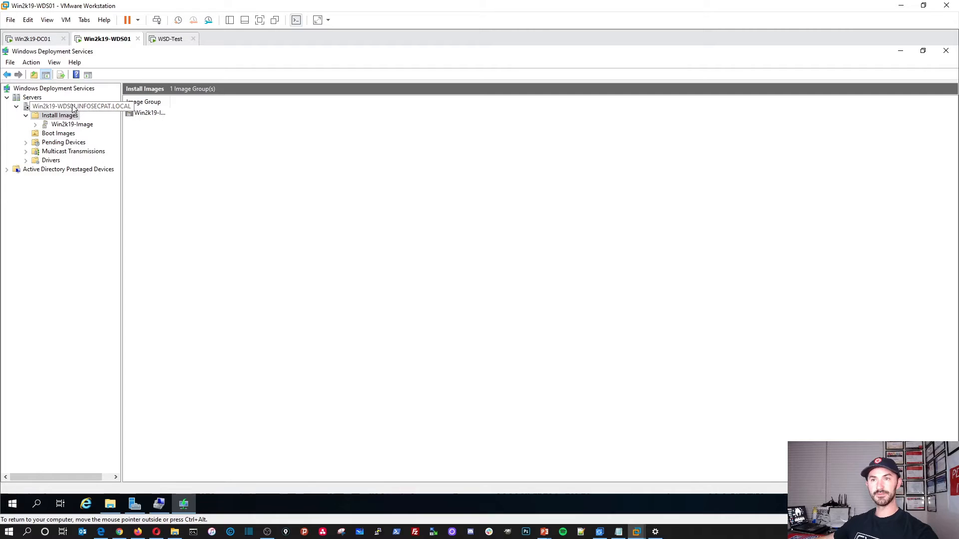
click(73, 106)
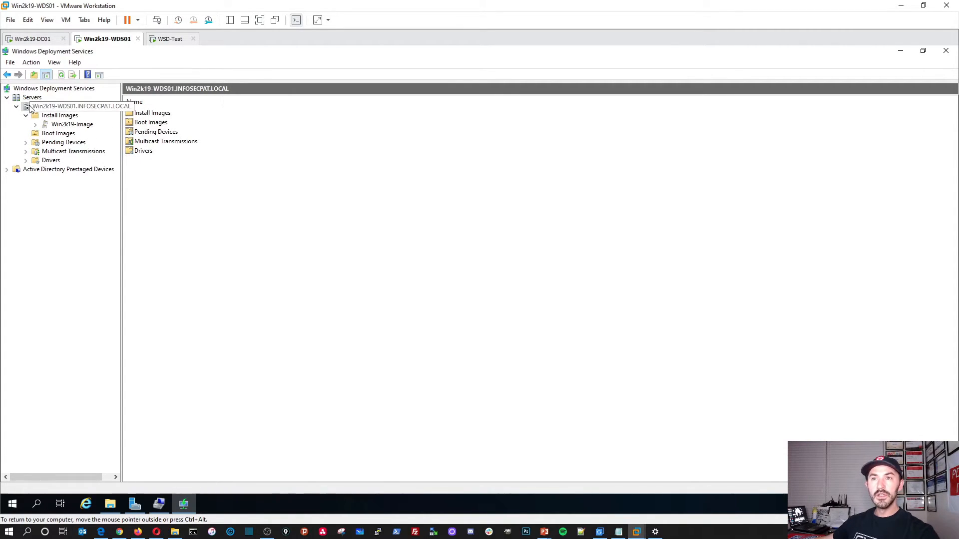
Step: Try to start the WDS server service and acknowledge the timeout error
right_click(45, 106)
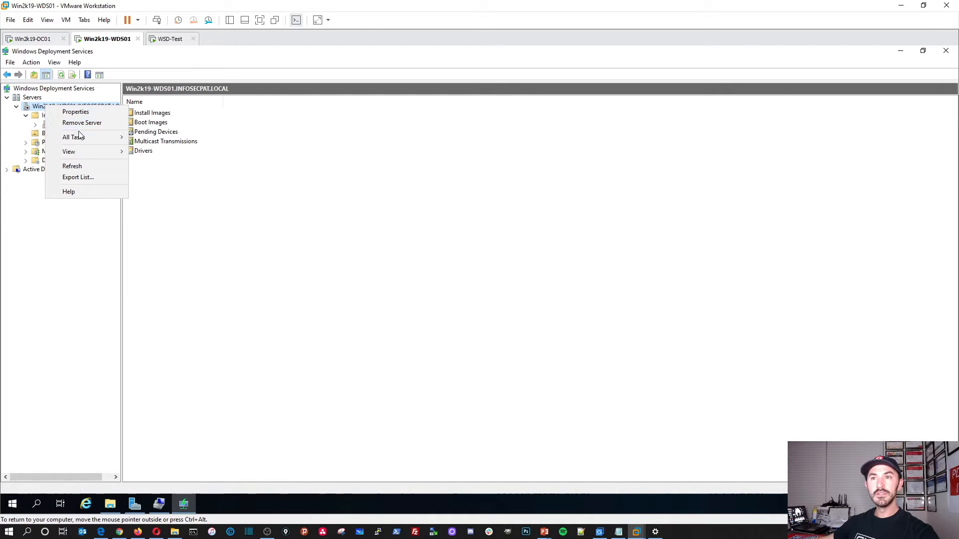
mouse_move(81, 137)
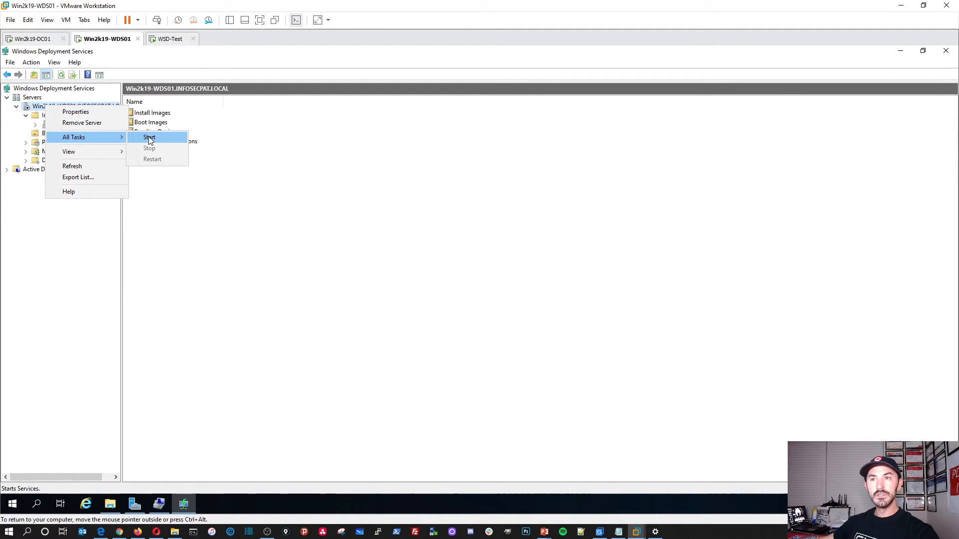
click(196, 257)
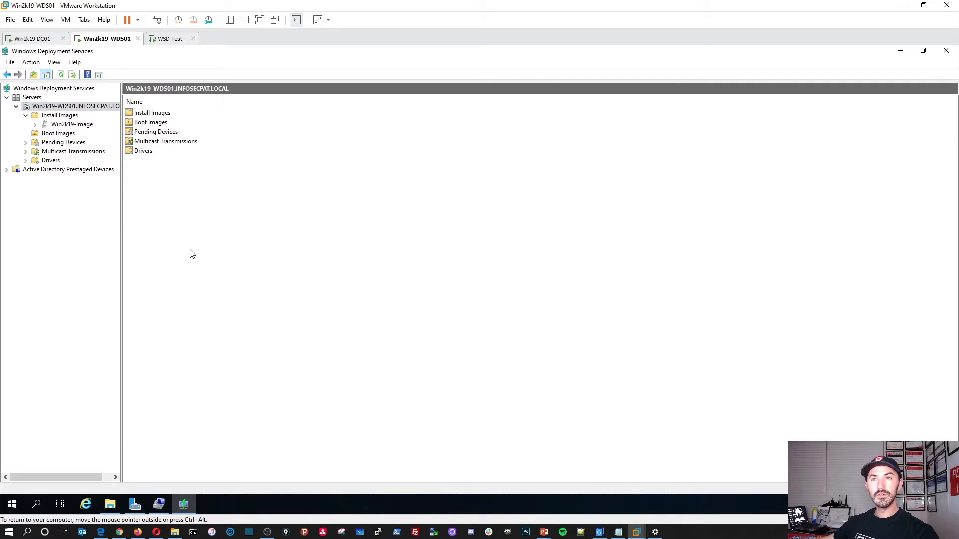
right_click(75, 108)
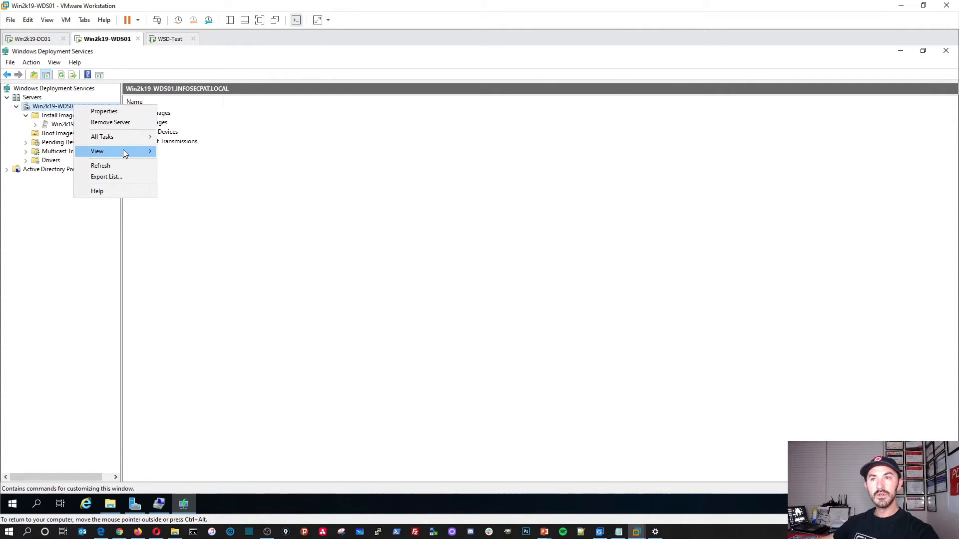
mouse_move(142, 137)
click(172, 137)
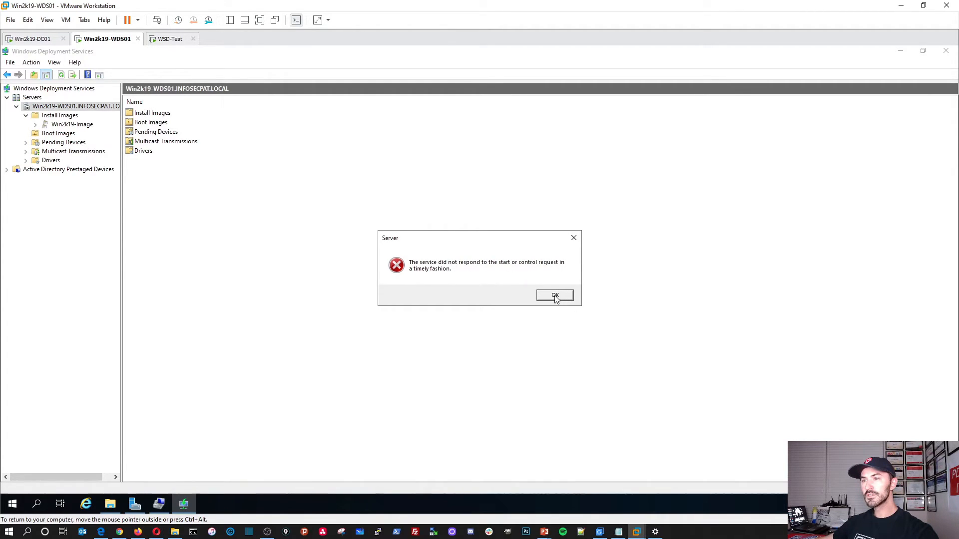
click(553, 294)
Step: List Servers with widened Name and Mode columns, check the server's properties, and refresh
click(30, 98)
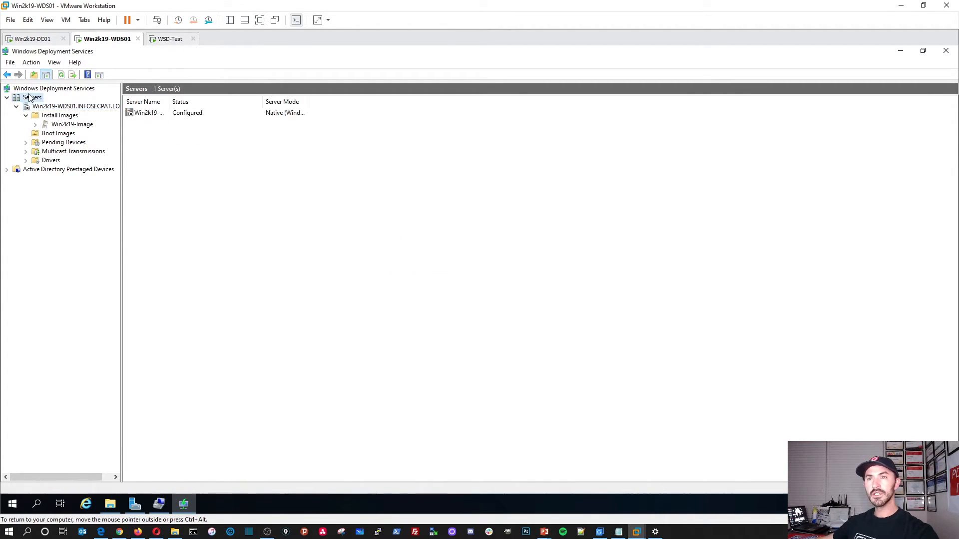
drag(307, 102, 418, 100)
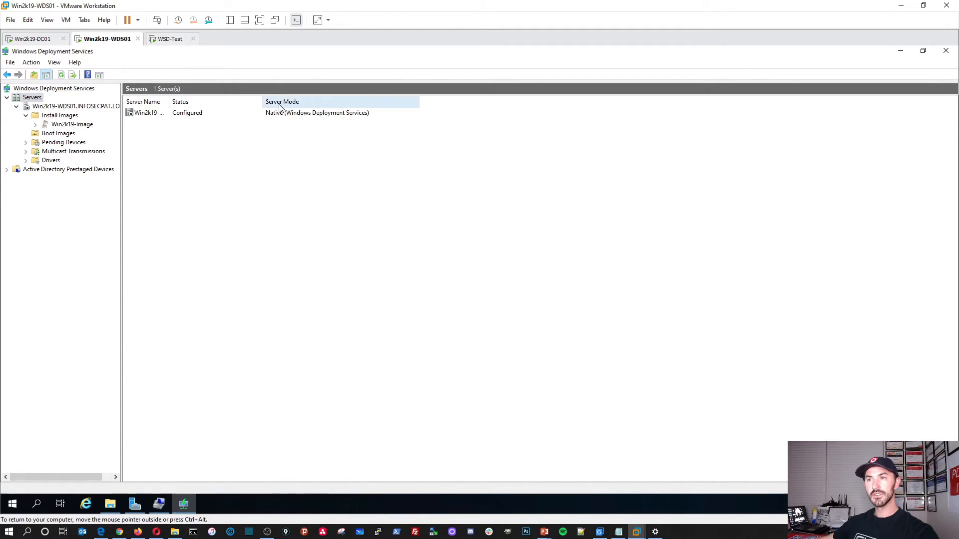
double_click(169, 101)
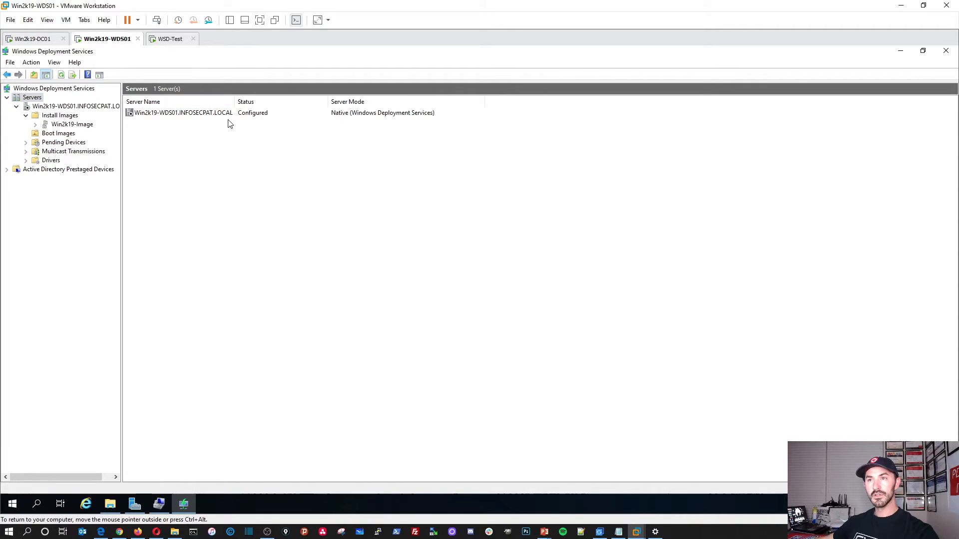
right_click(184, 117)
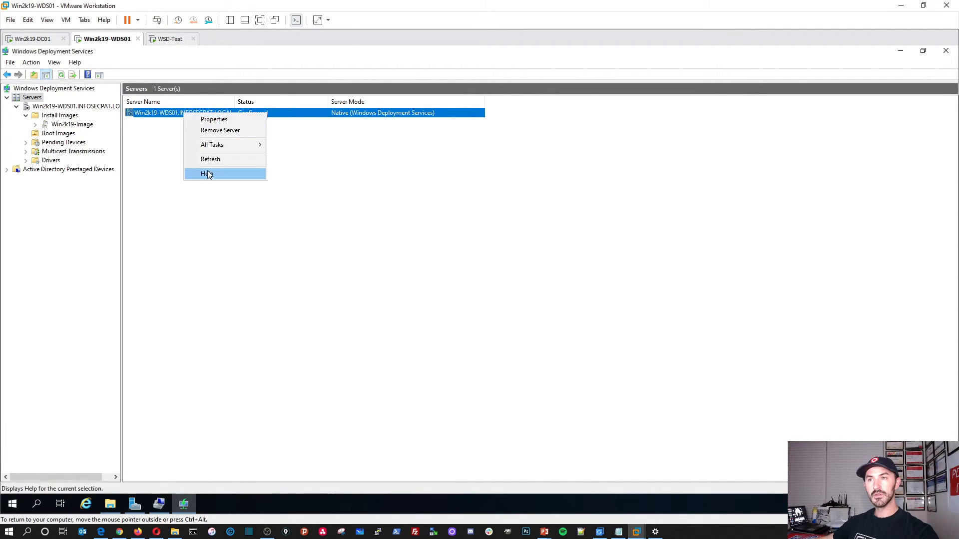
click(215, 119)
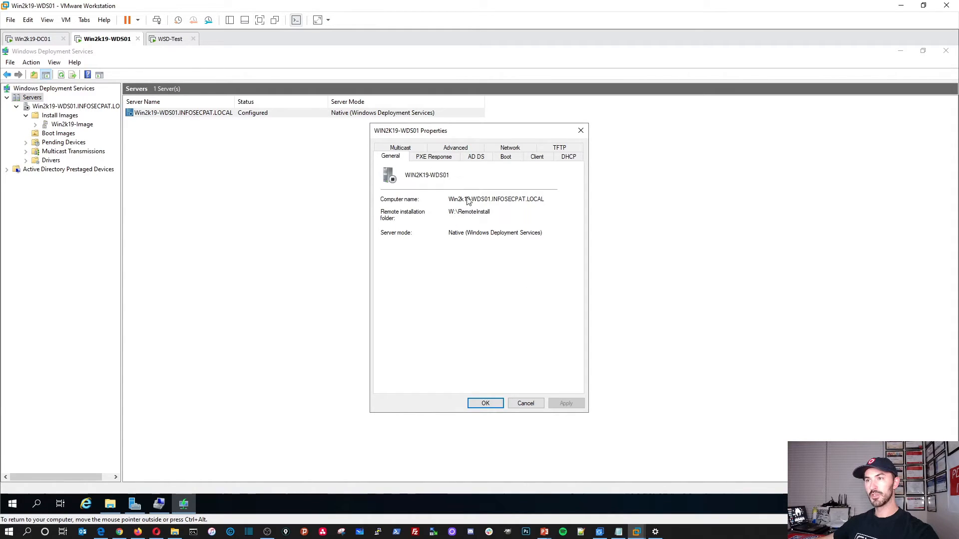
click(491, 405)
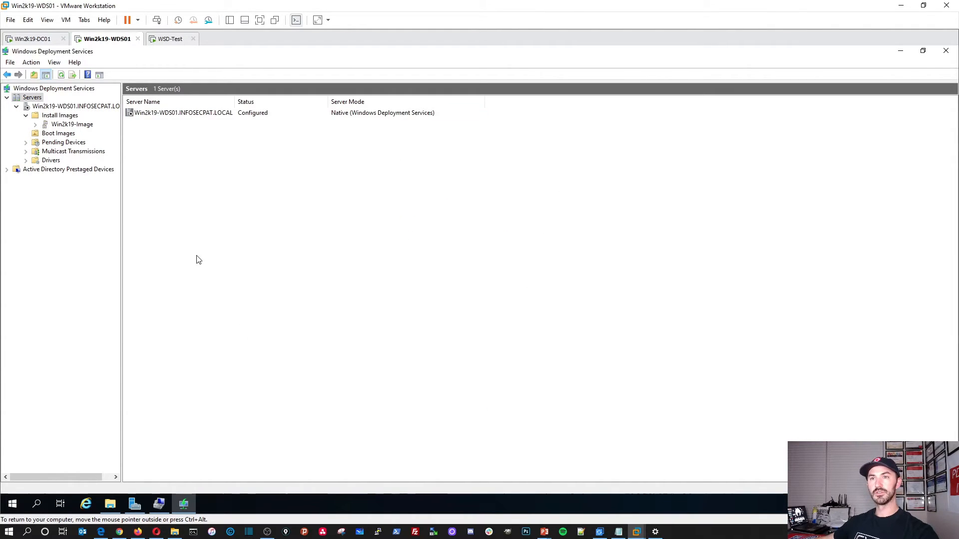
right_click(41, 100)
right_click(224, 215)
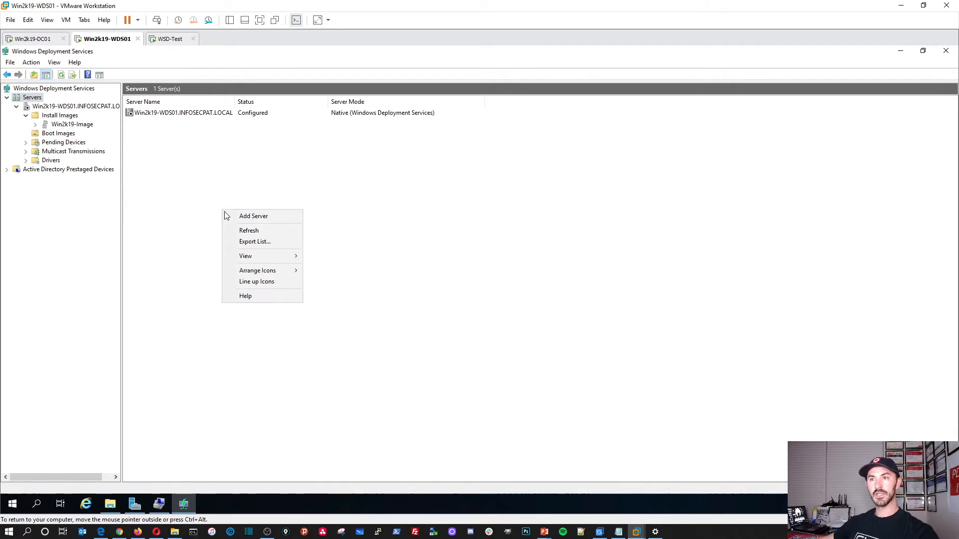
click(249, 230)
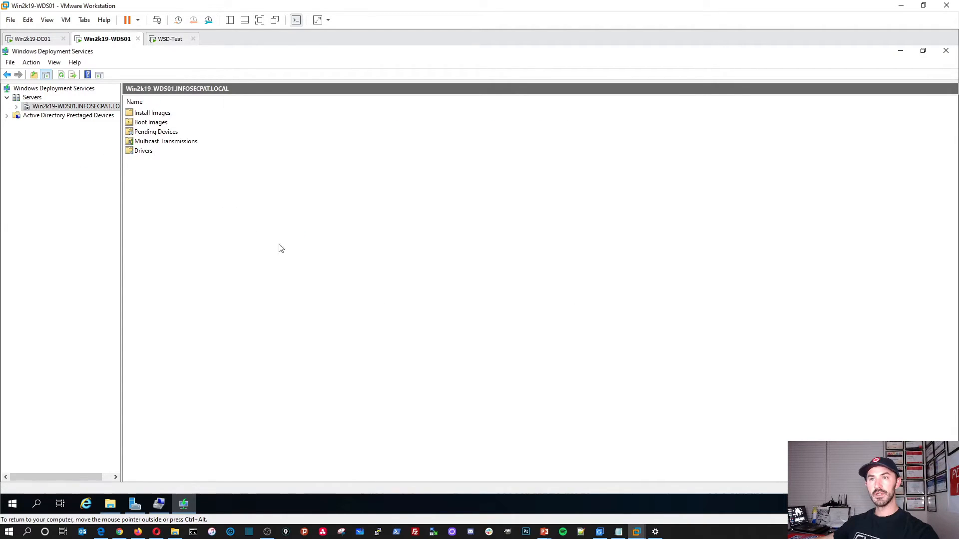
Step: Switch to WSD-Test, glance at the training slides, then return to the VM and release input
click(170, 38)
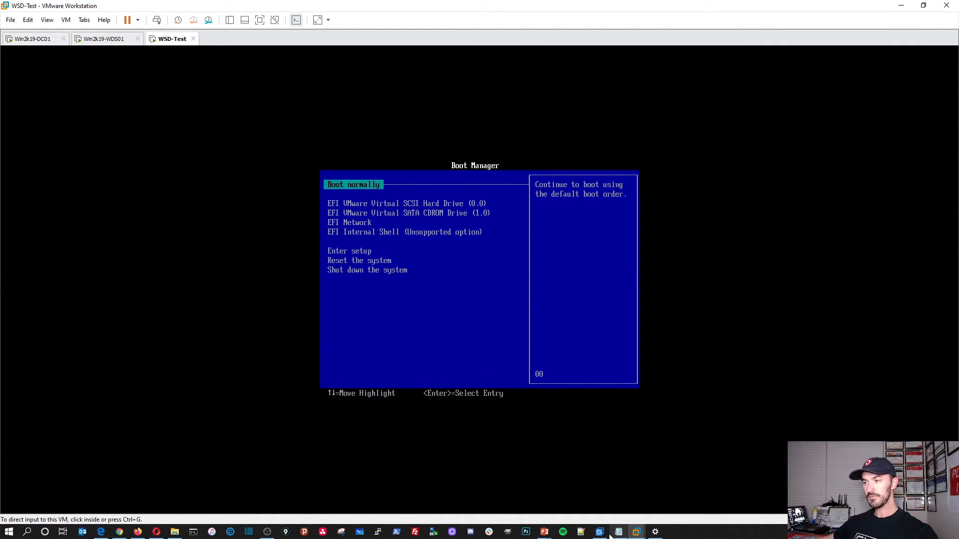
mouse_move(544, 532)
click(569, 494)
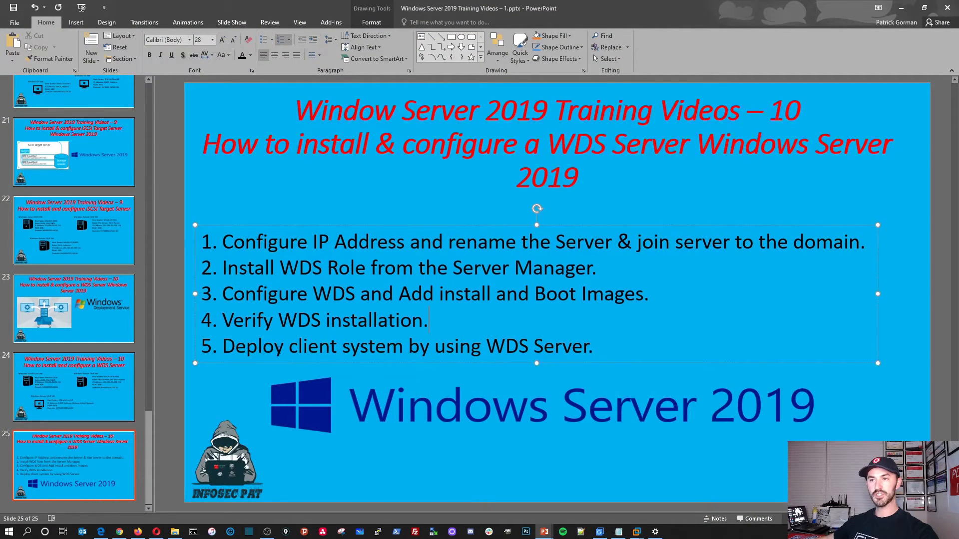
click(901, 8)
click(539, 323)
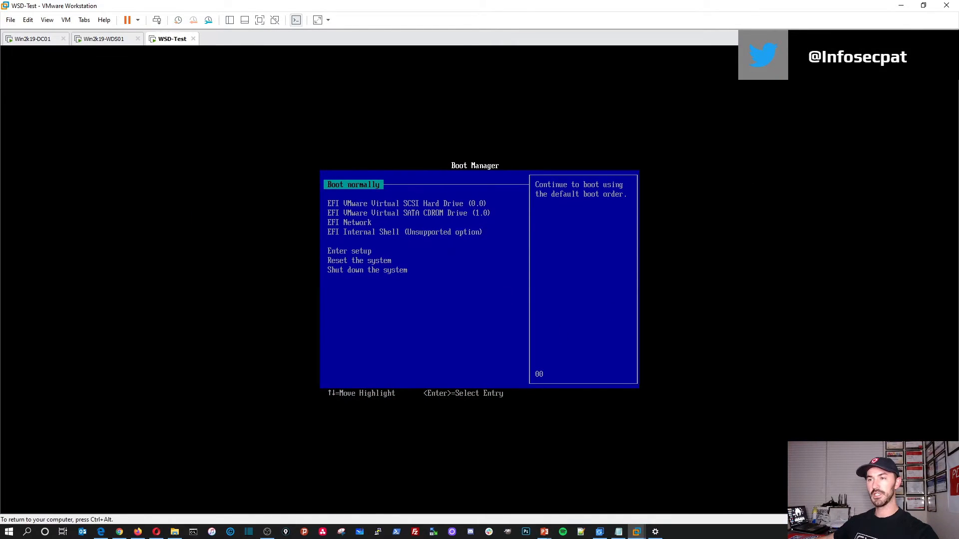
key(ctrl+alt)
Step: Reboot WSD-Test with Send Ctrl+Alt+Del, then switch over to the Win2k19-WDS01 tab
right_click(172, 39)
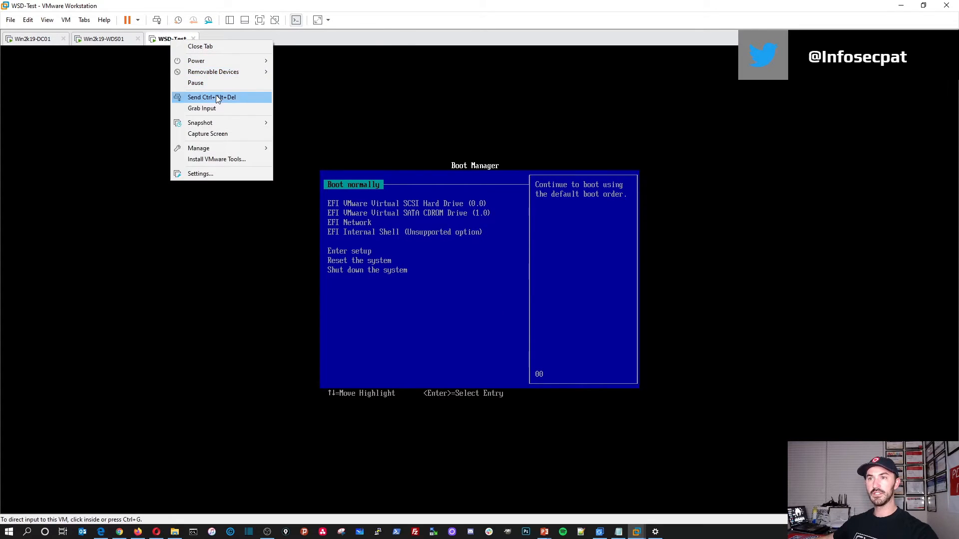
click(216, 97)
click(342, 178)
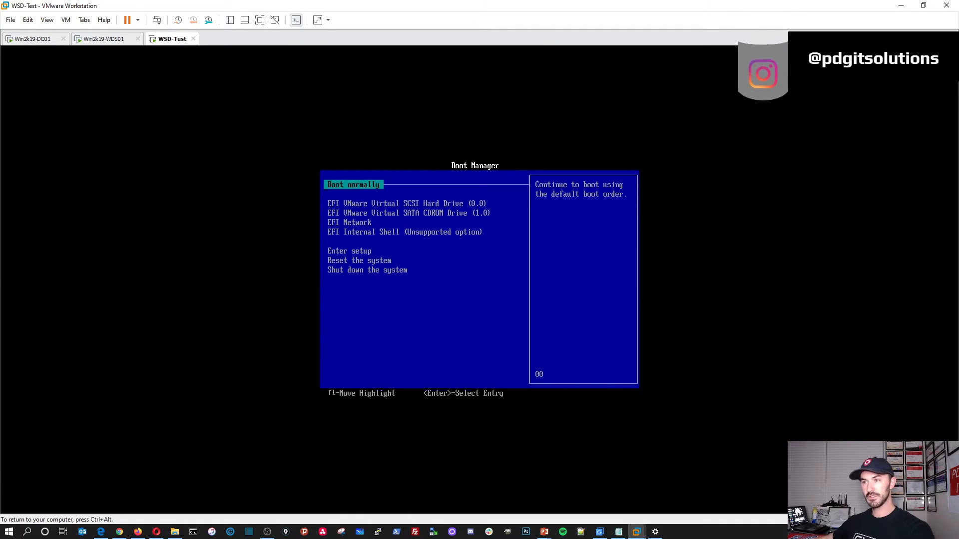
key(ctrl+alt)
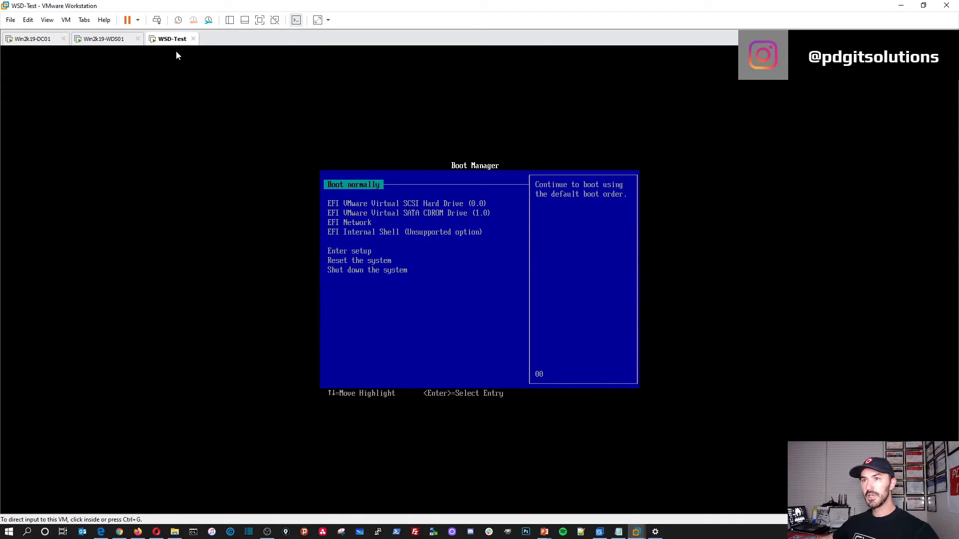
click(39, 40)
click(102, 40)
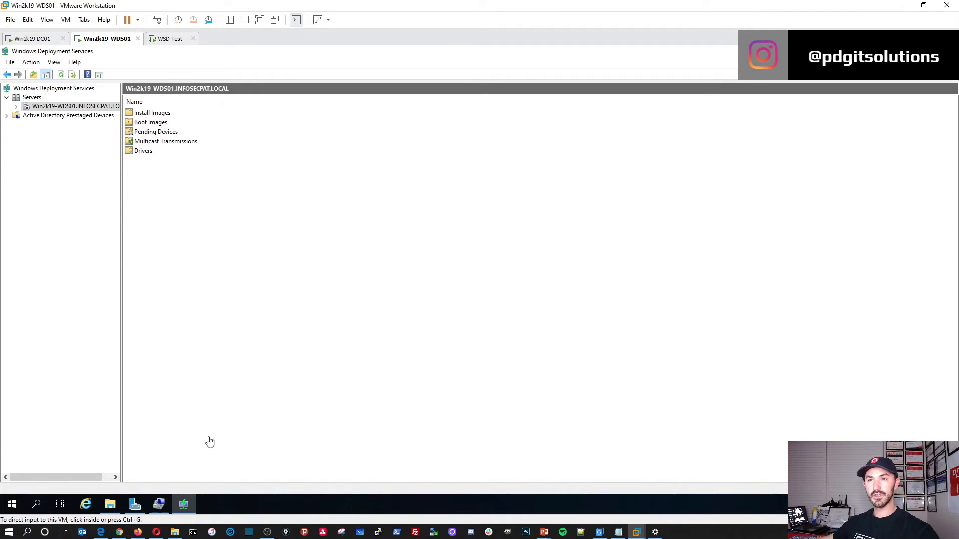
Step: In Server Manager, dismiss the feature notification and start the stopped Windows Deployment Services Server service
click(134, 504)
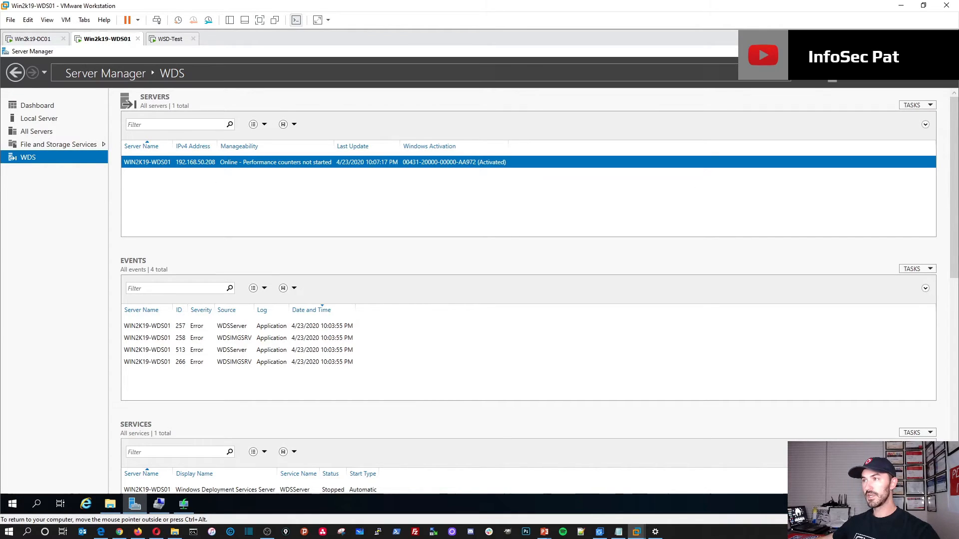
click(832, 81)
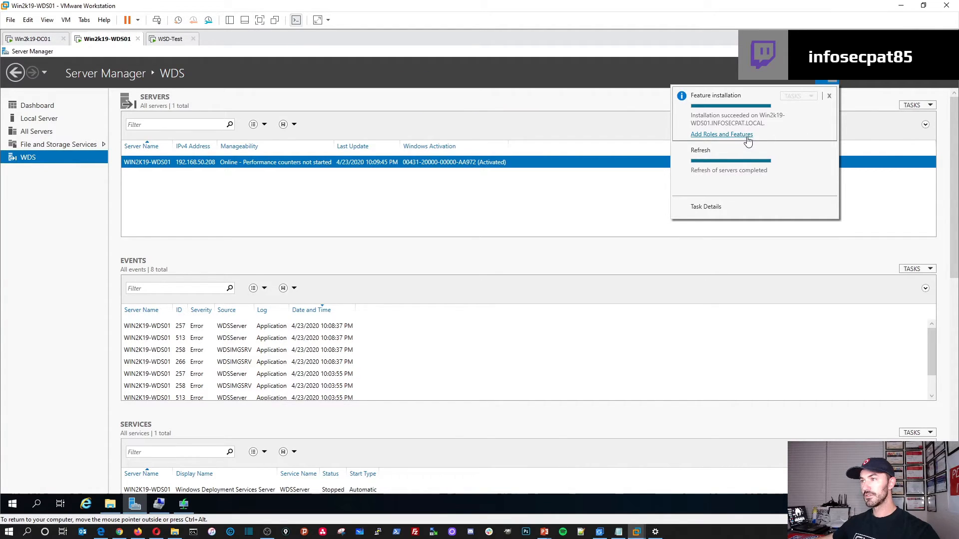
click(828, 96)
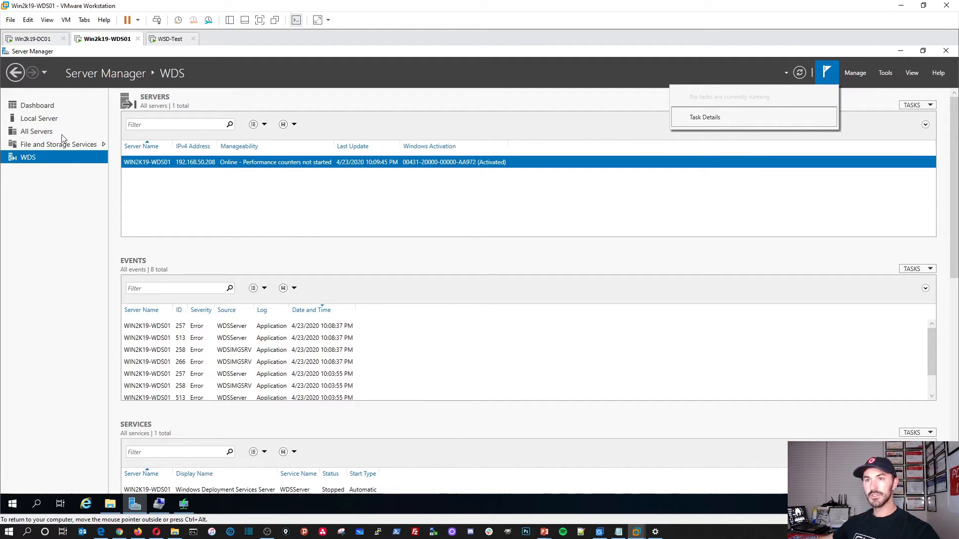
click(44, 109)
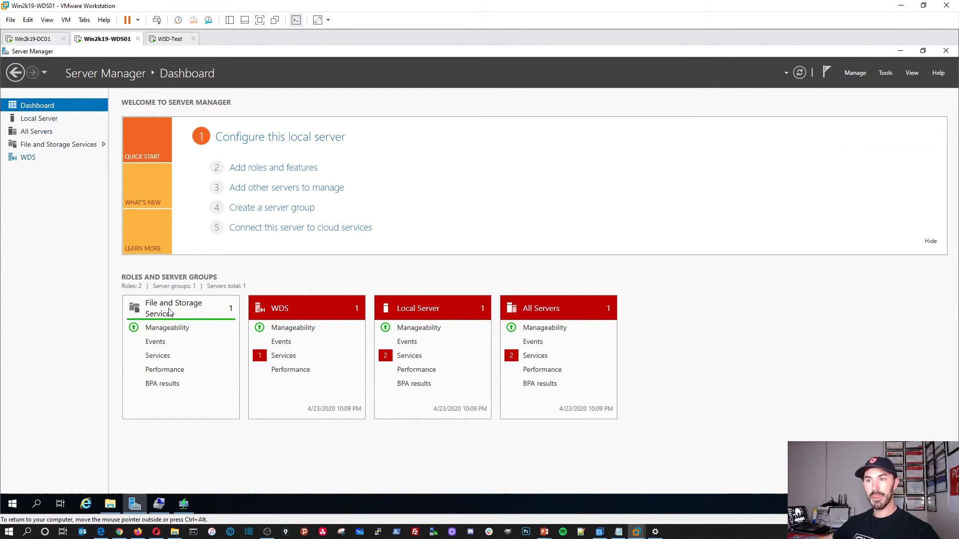
click(283, 355)
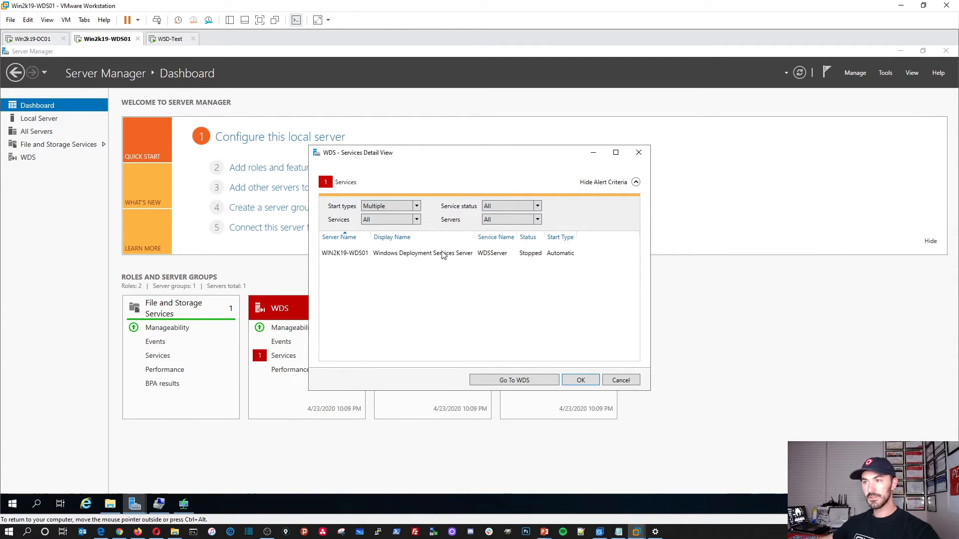
right_click(444, 255)
click(461, 258)
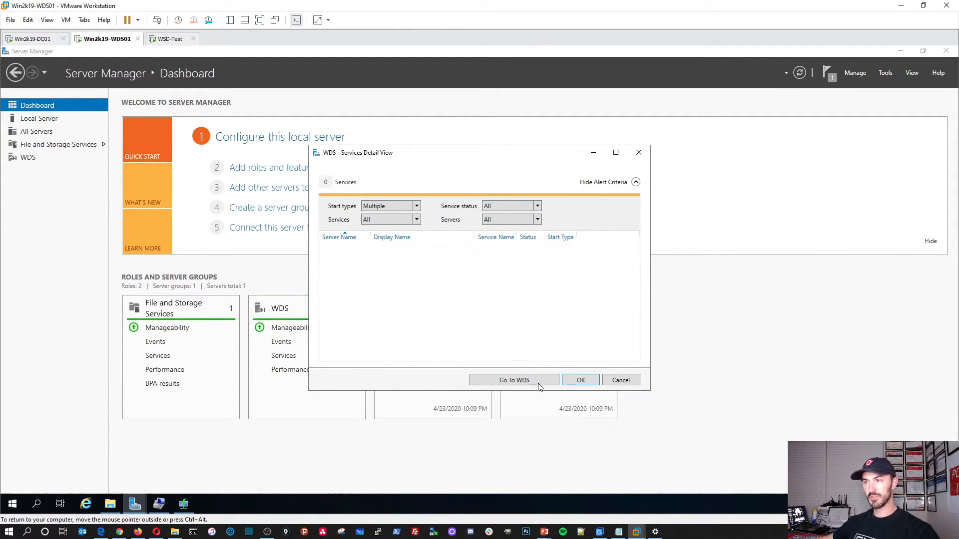
click(581, 380)
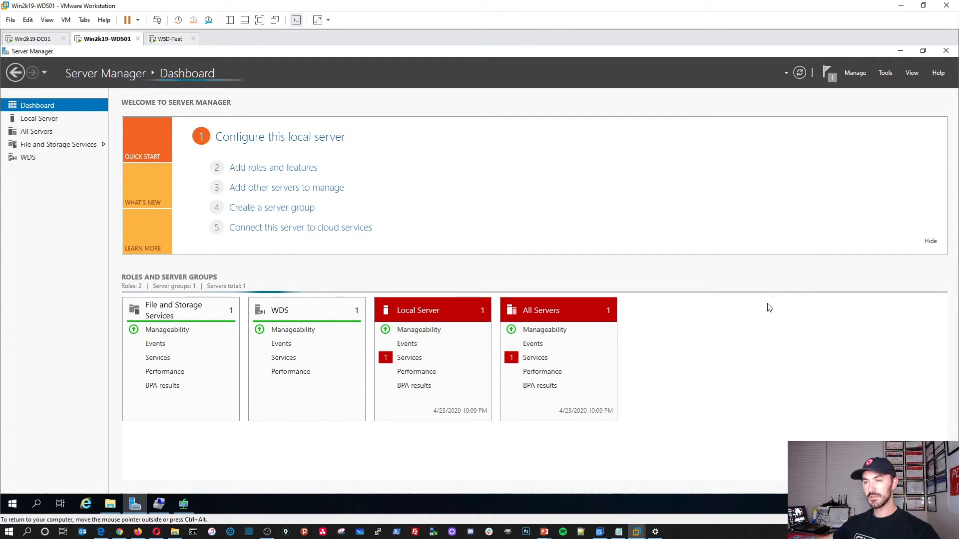
Step: Refresh the WDS console, check the images under Install Images > Win2k19-Image, then switch to WSD-Test
click(183, 504)
right_click(195, 199)
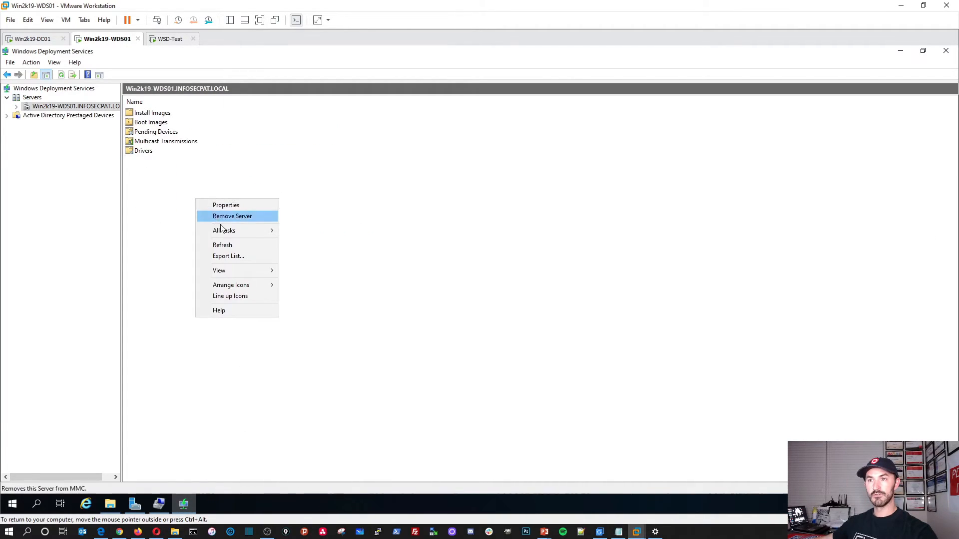
click(225, 247)
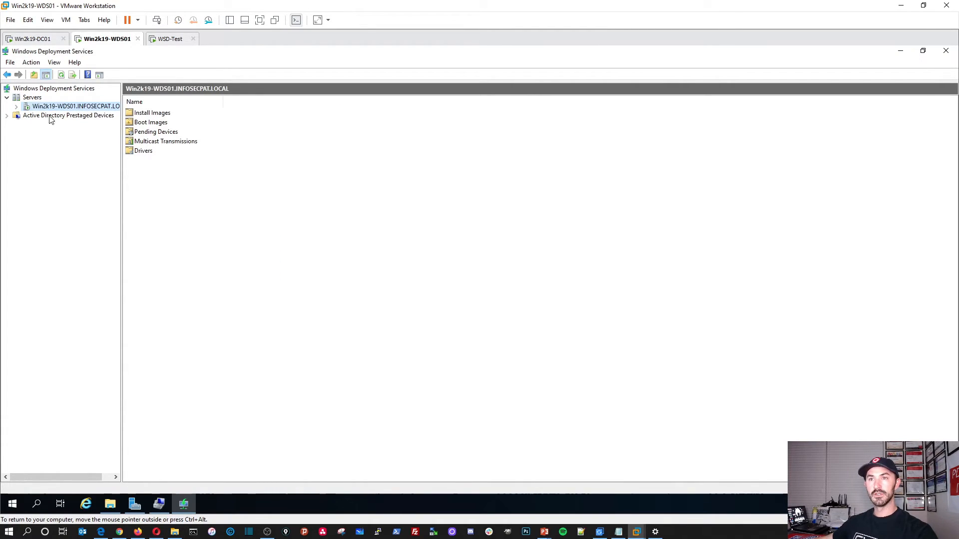
click(16, 106)
click(26, 116)
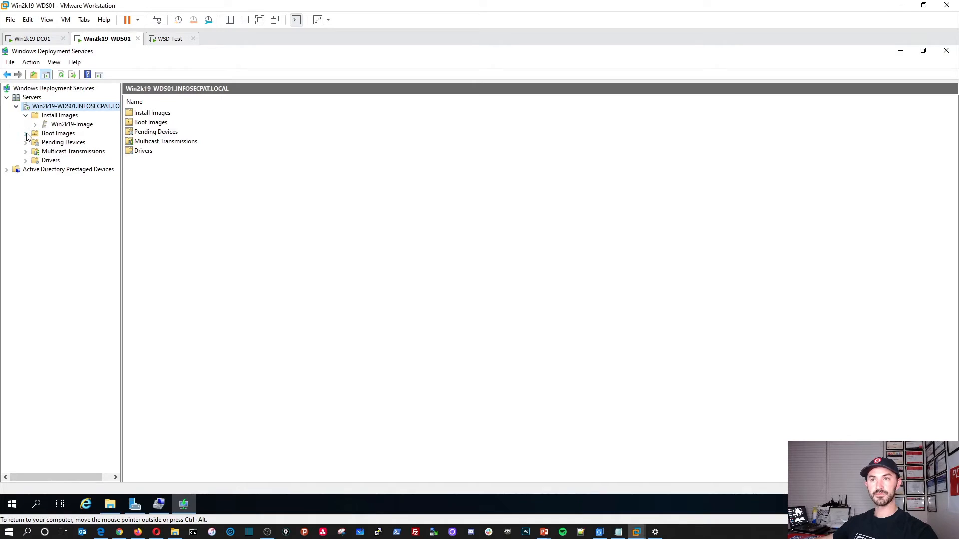
click(48, 135)
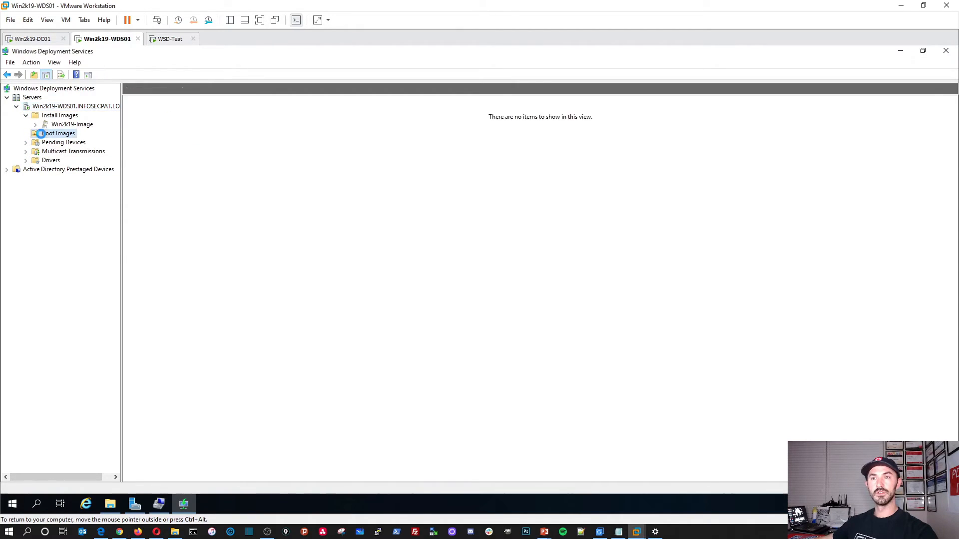
click(68, 118)
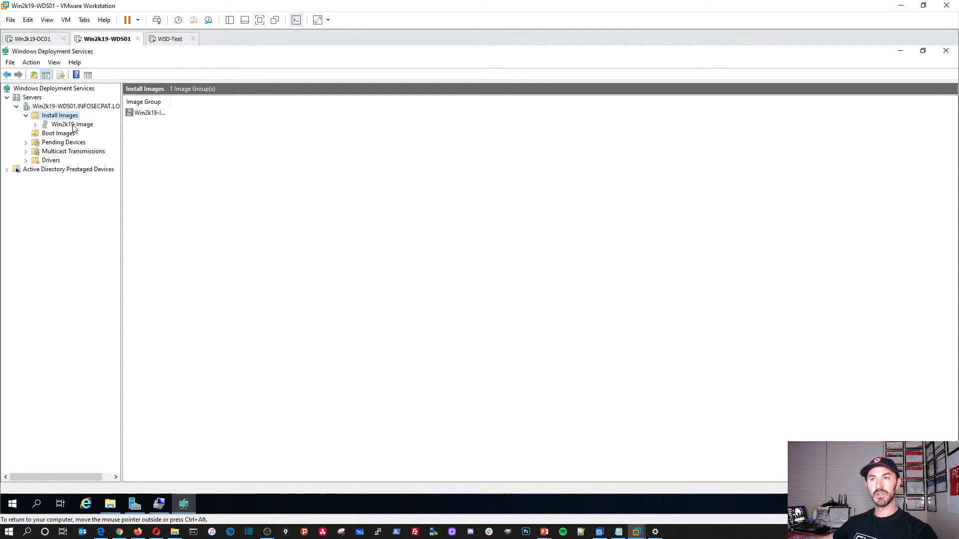
click(72, 125)
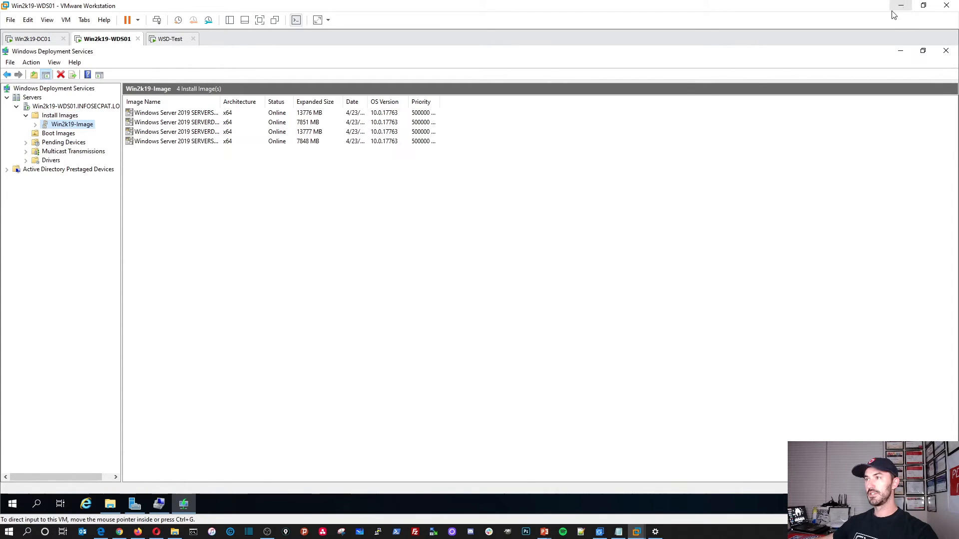
click(170, 38)
click(436, 317)
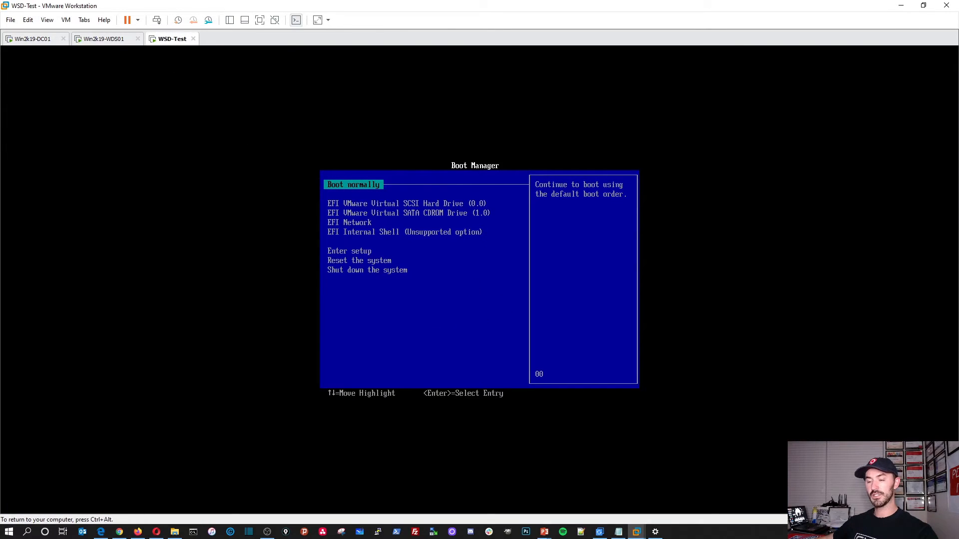
Step: Restart WSD-Test, accept the network boot, and choose Microsoft Windows Setup (x64)
key(ctrl+alt)
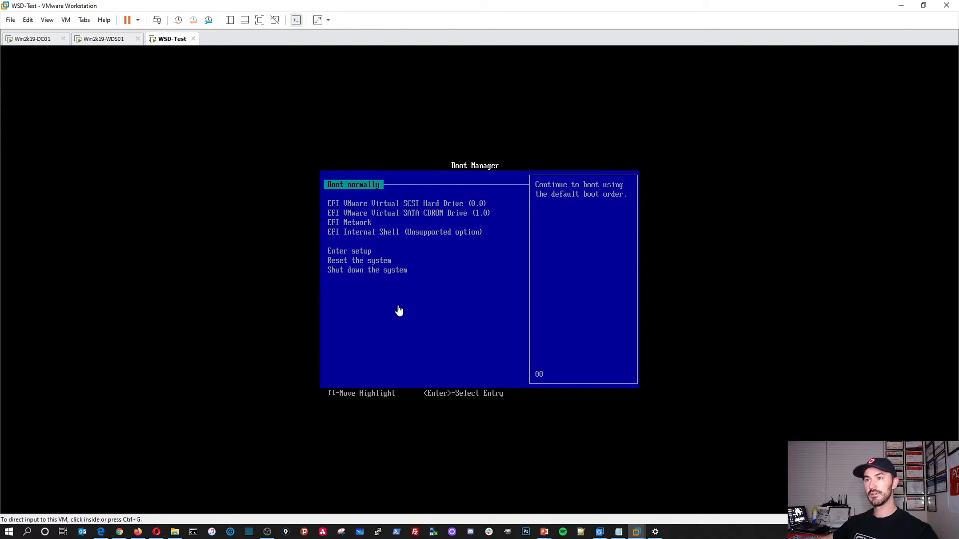
right_click(167, 45)
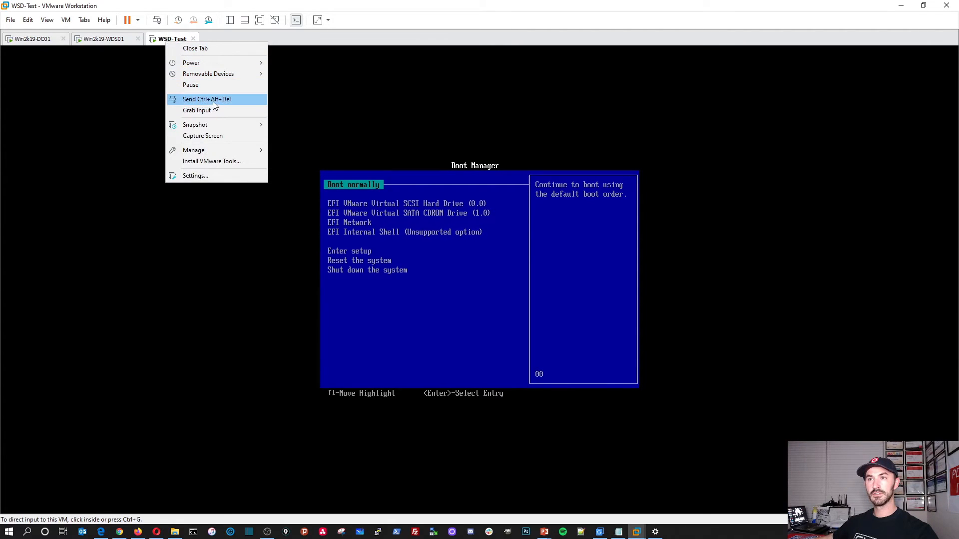
click(214, 101)
click(402, 274)
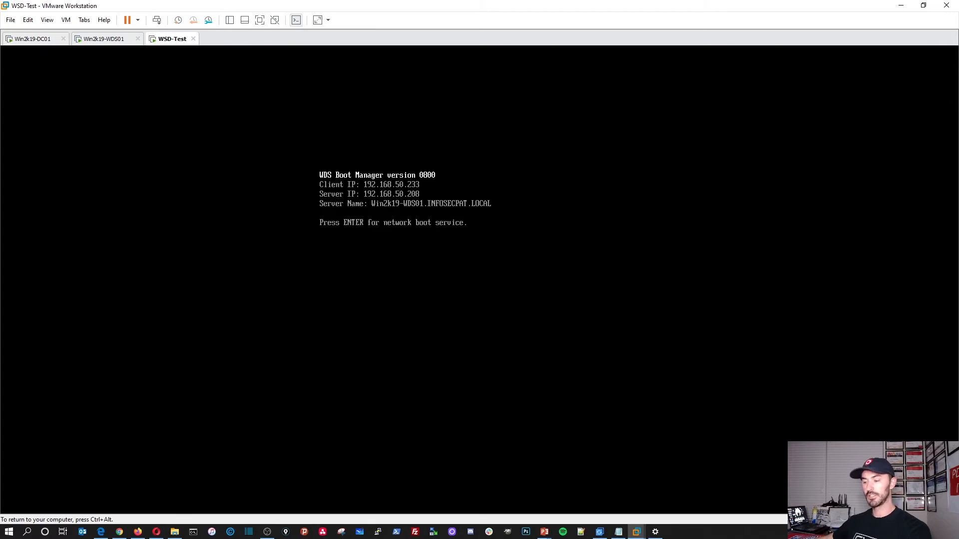
key(Return)
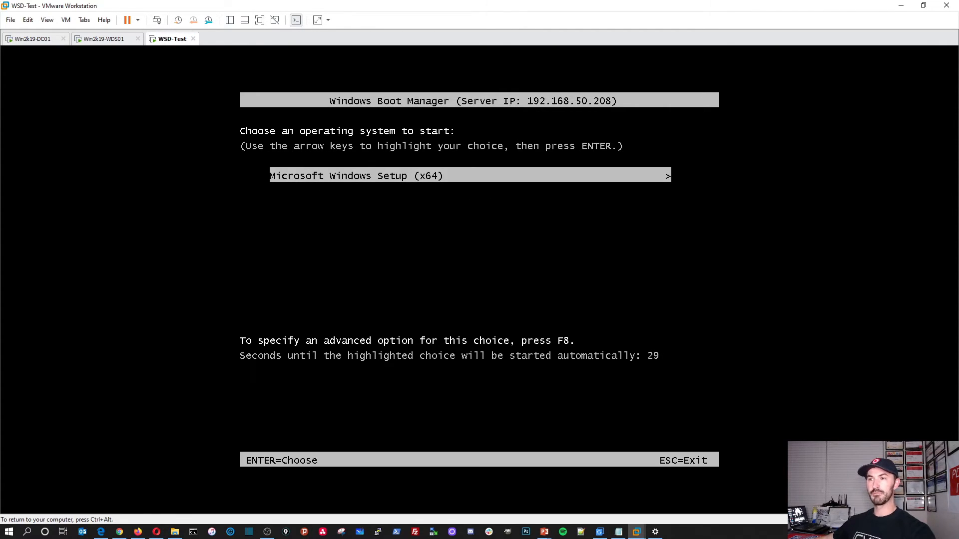
key(Return)
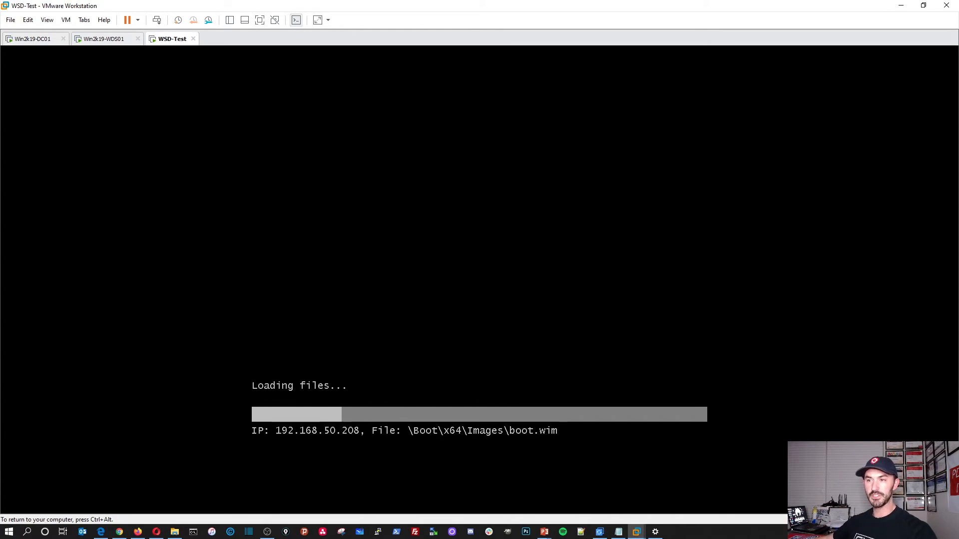
key(ctrl+alt)
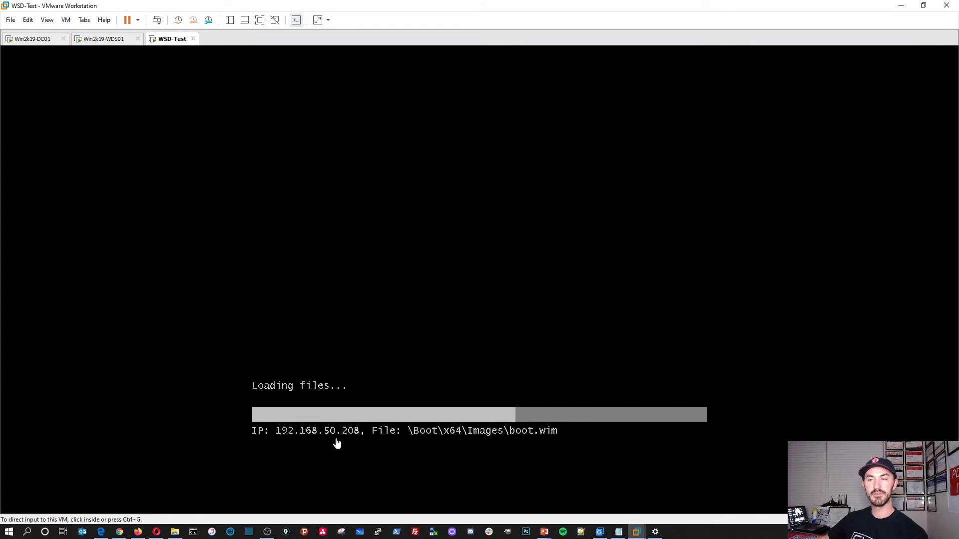
Step: Check WDS01's Local Server properties in Server Manager, then switch back to the WSD-Test VM
click(98, 42)
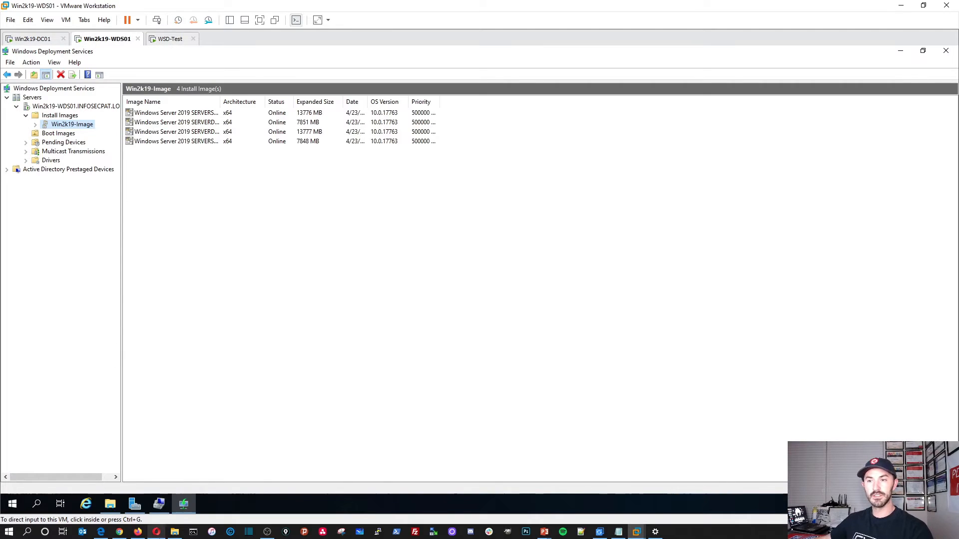
click(135, 505)
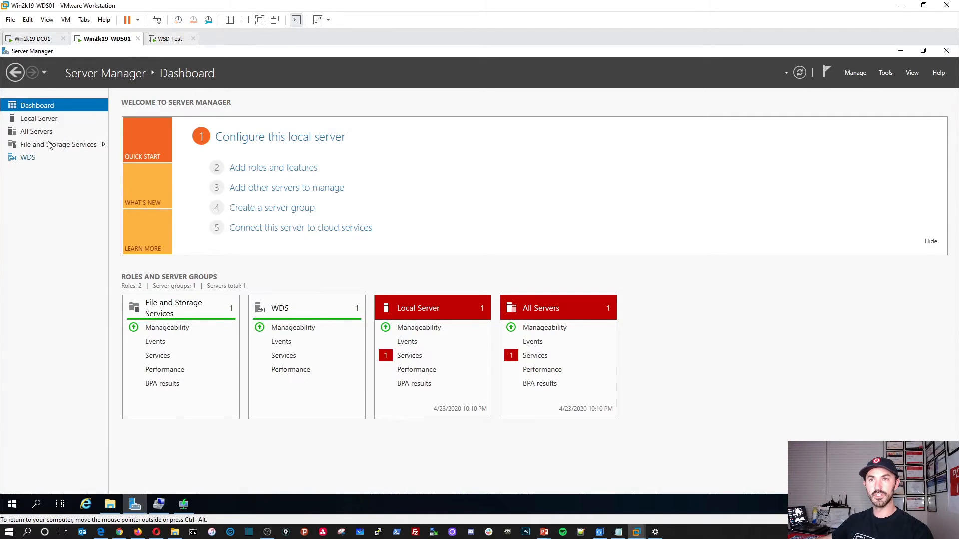
click(40, 120)
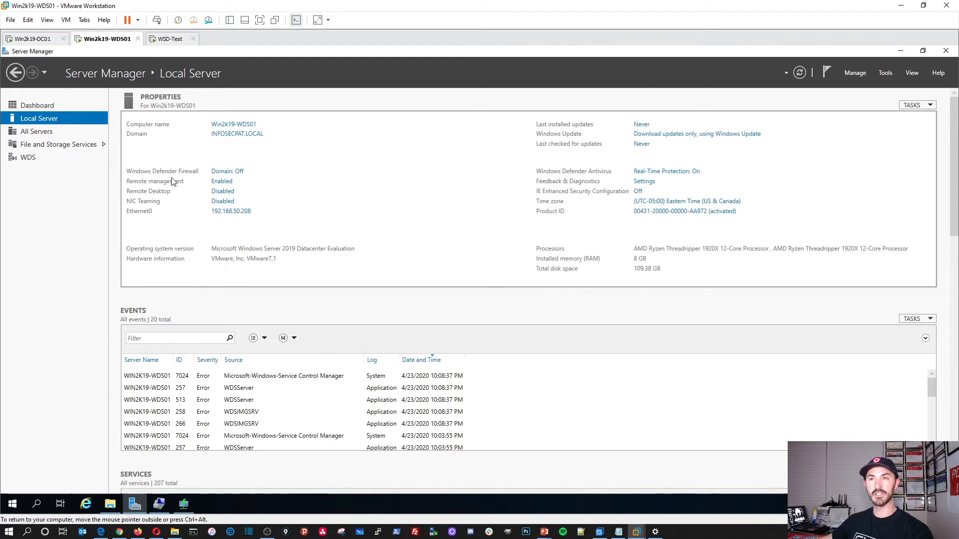
click(179, 38)
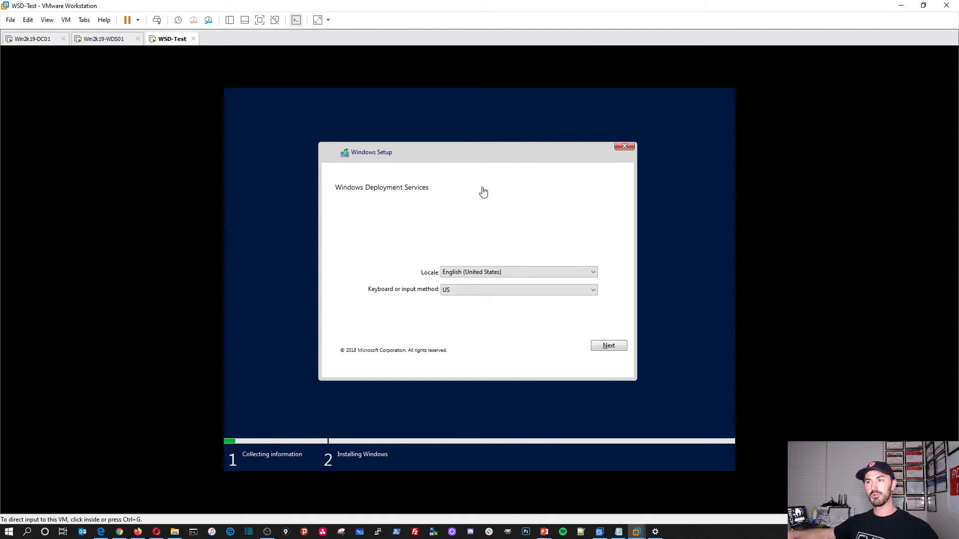
Step: Accept the English locale and US keyboard, then sign in with the domain administrator account and password
click(458, 224)
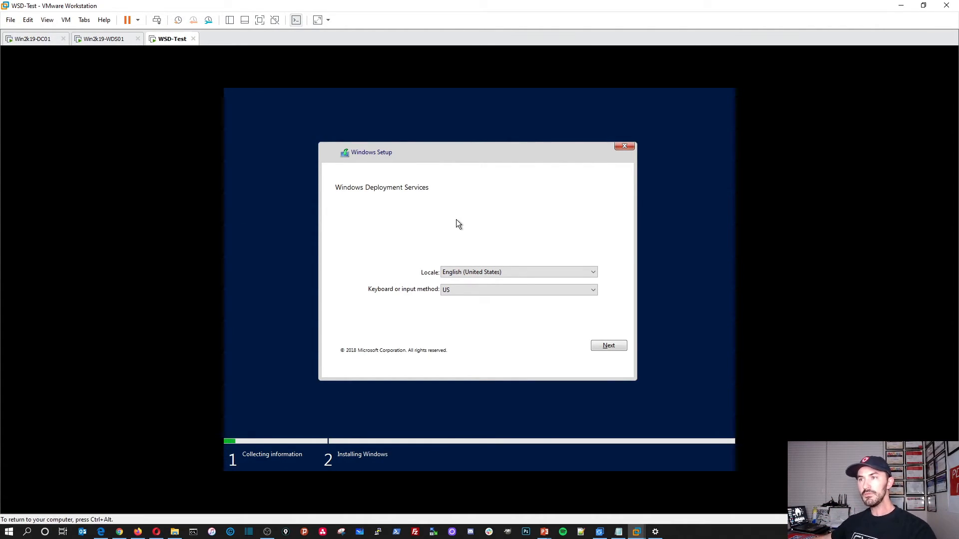
click(602, 349)
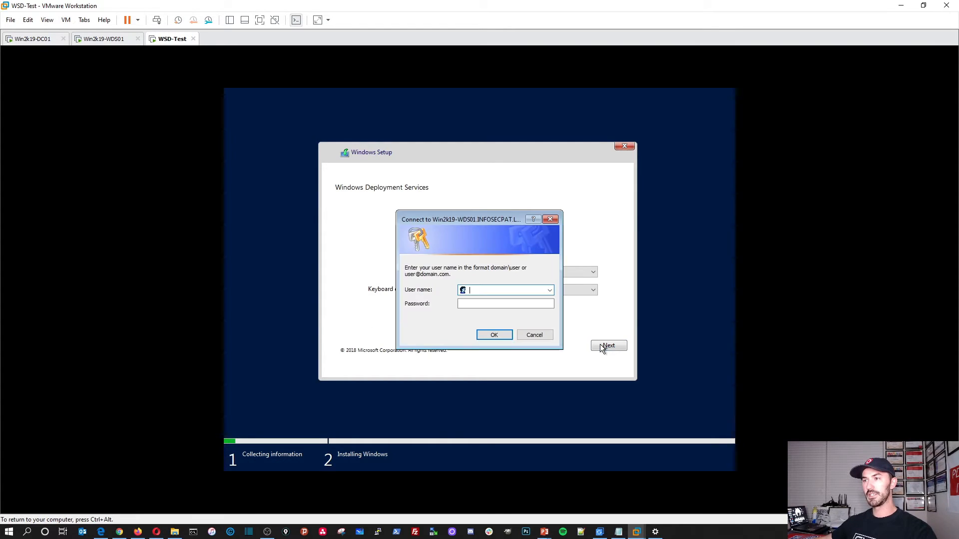
click(486, 293)
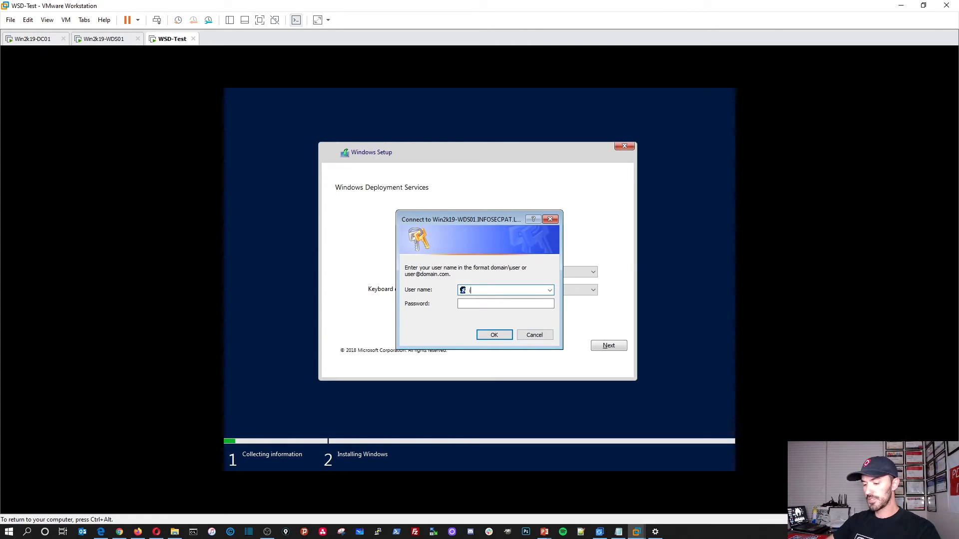
text(infosecpat\administrator)
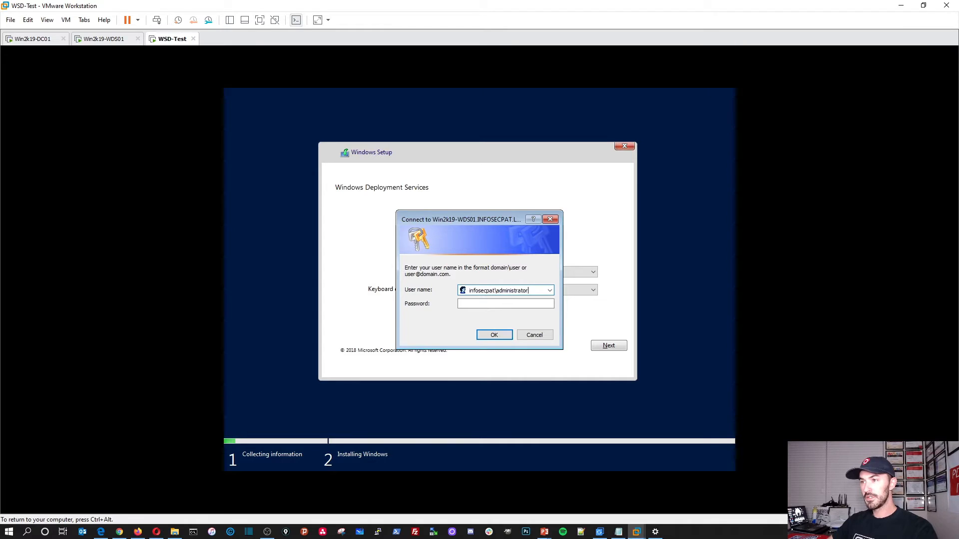
key(Tab)
text(*********)
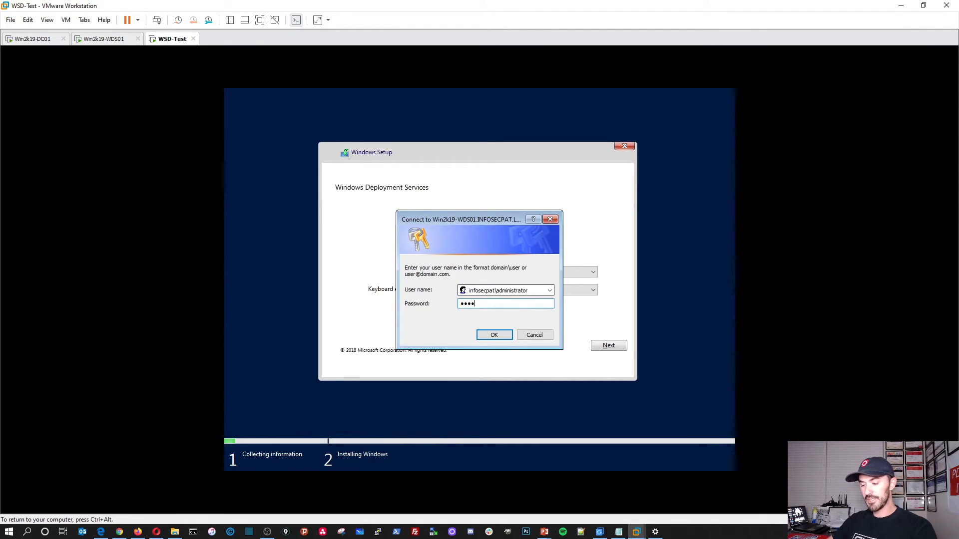
text(****)
key(Return)
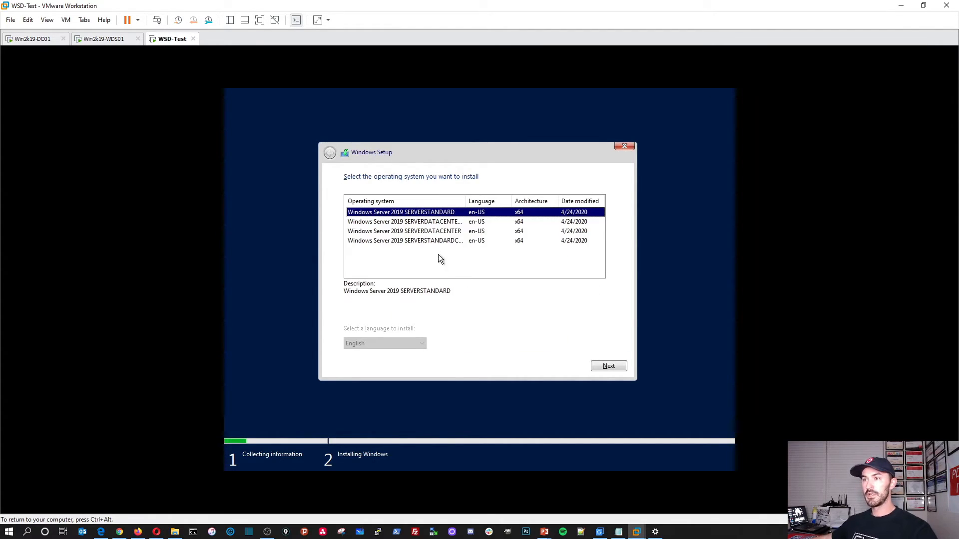
Step: Choose the Windows Server 2019 SERVERDATACENTER image and continue
drag(466, 200, 497, 200)
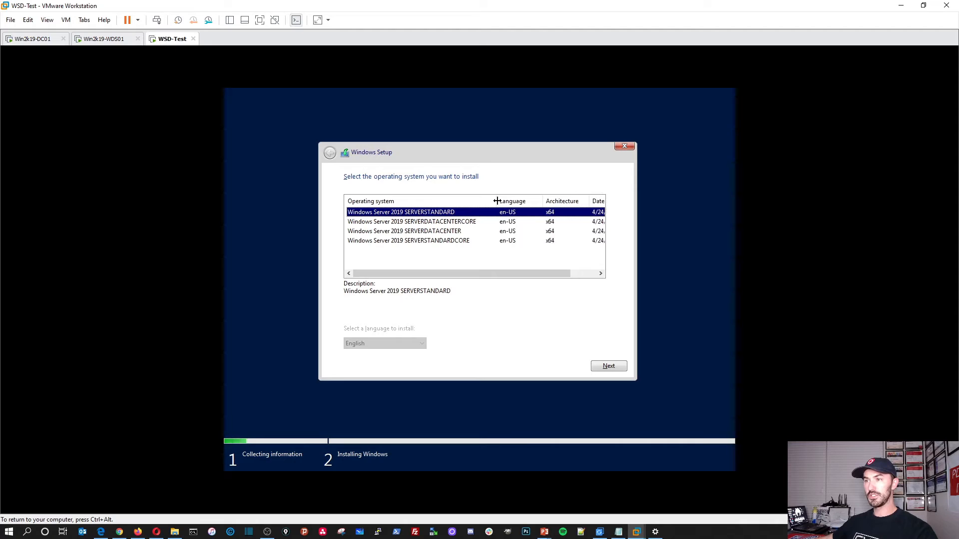
click(450, 231)
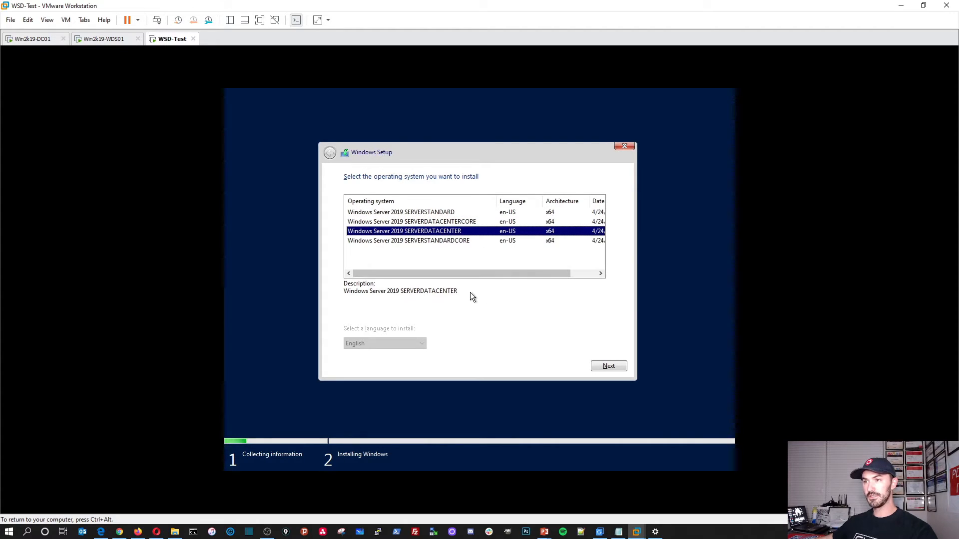
click(608, 368)
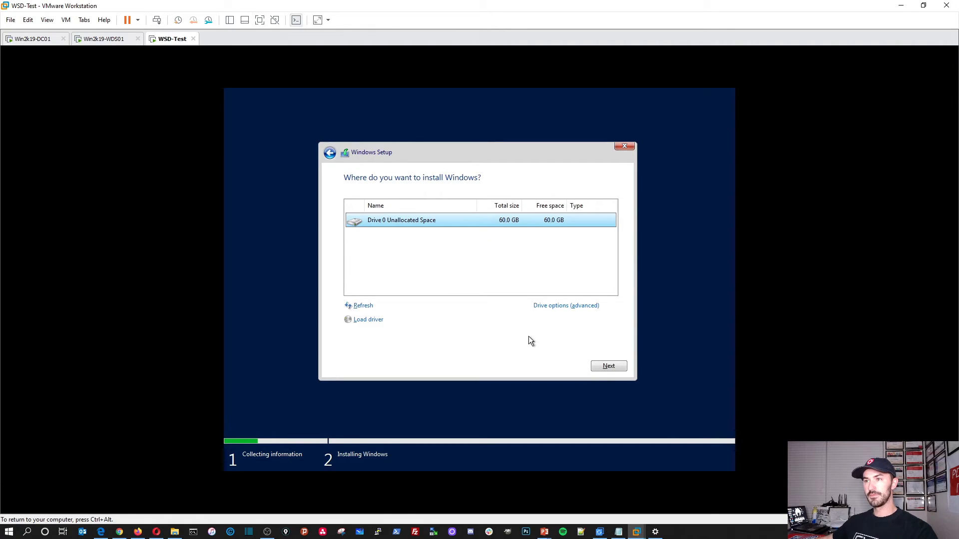
Step: Install onto Drive 0's 60 GB unallocated space, then restart WSD-Test immediately when setup finishes
click(607, 366)
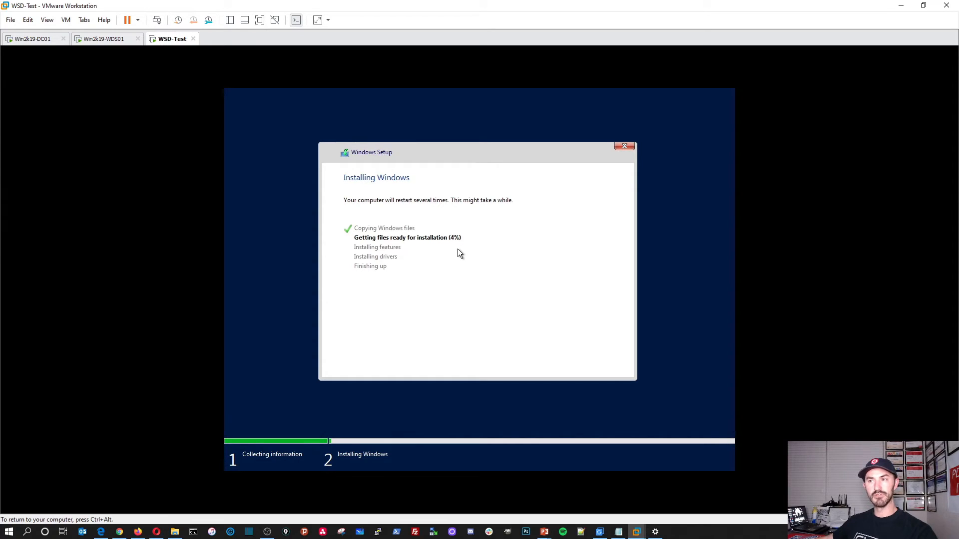
key(ctrl+alt)
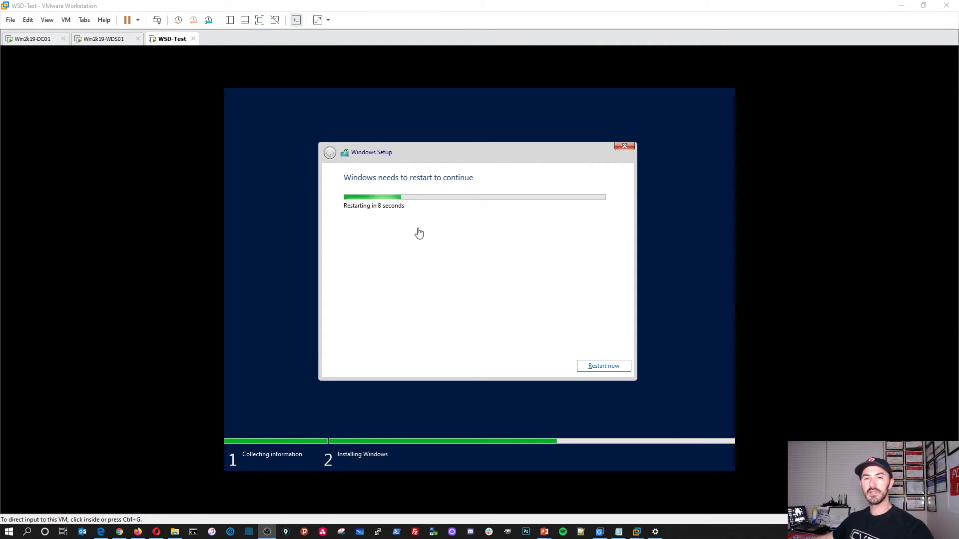
click(599, 368)
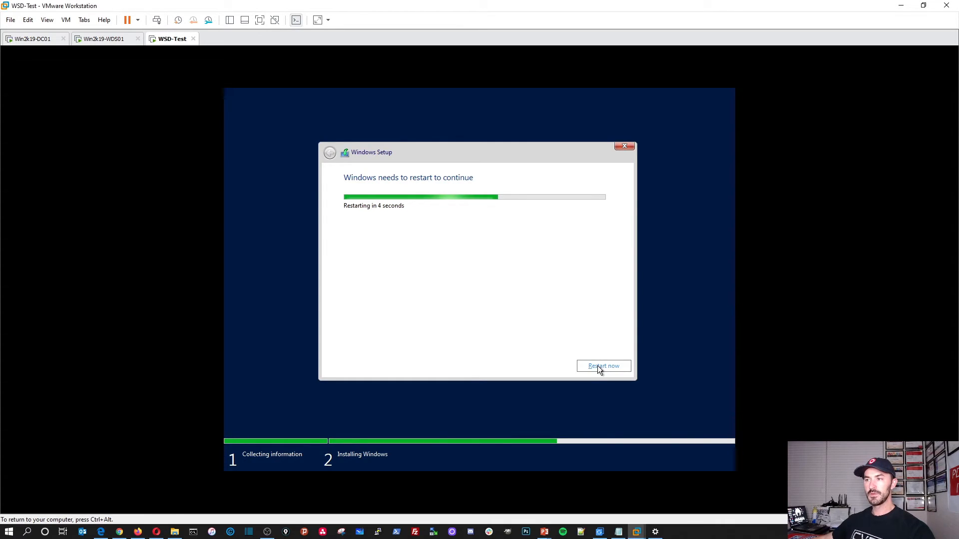
click(604, 366)
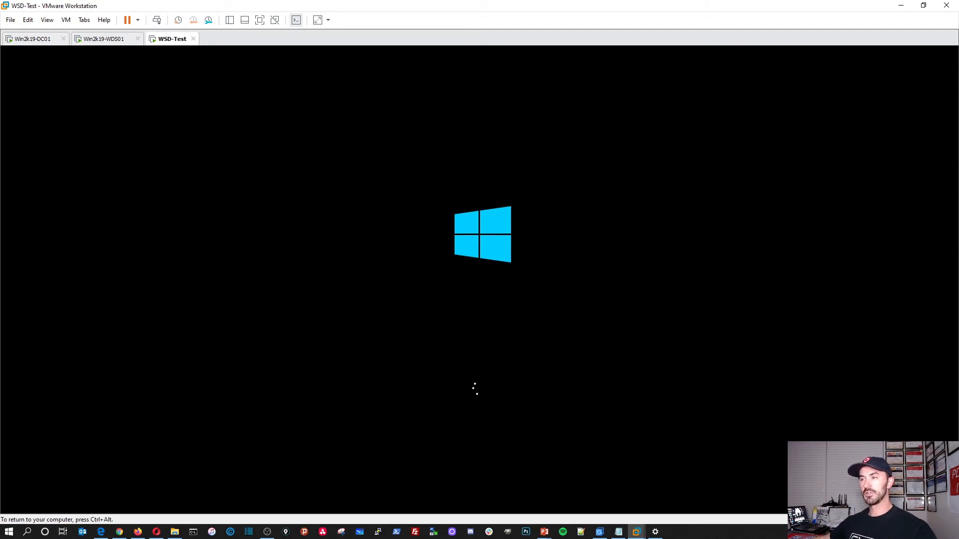
key(ctrl+alt)
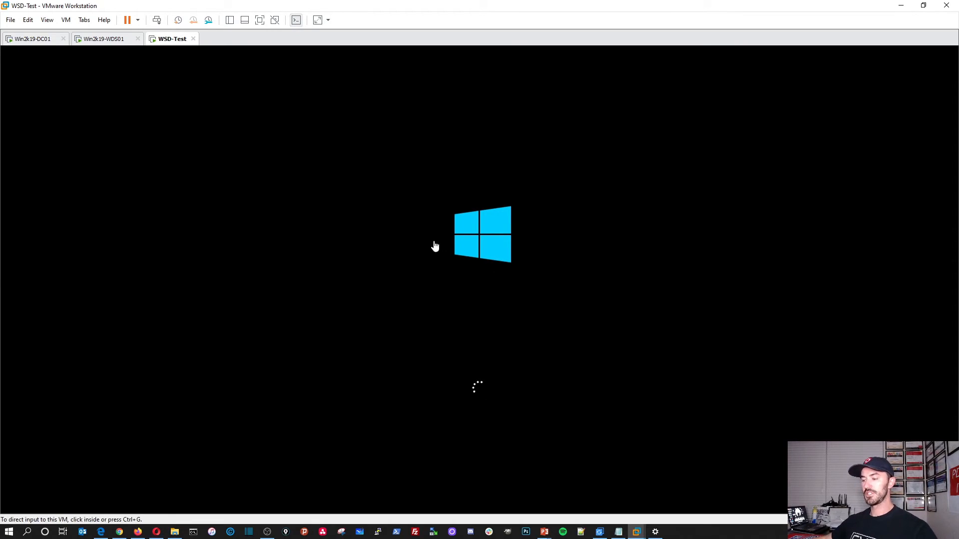
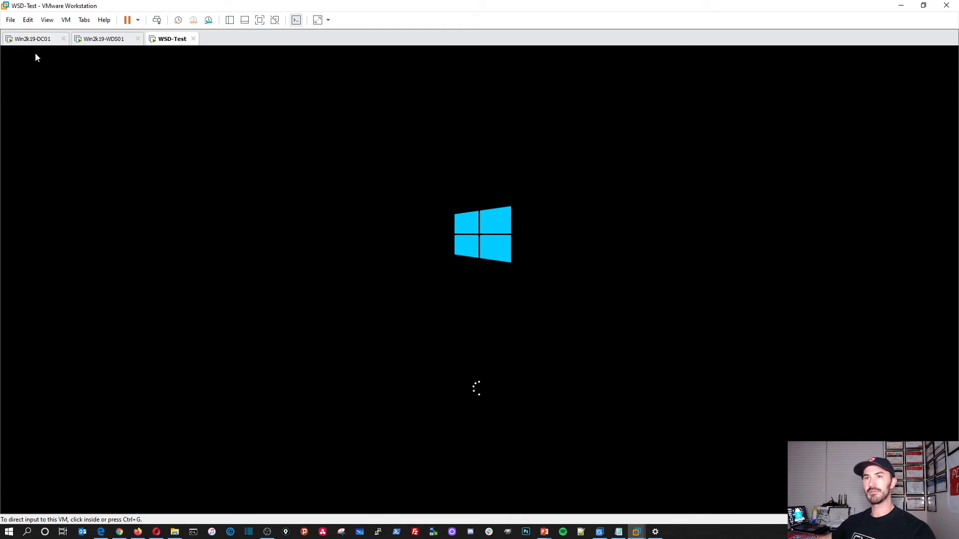
Step: Switch to the Win2k19-DC01 virtual machine, leaving WSD-Test booting
click(44, 40)
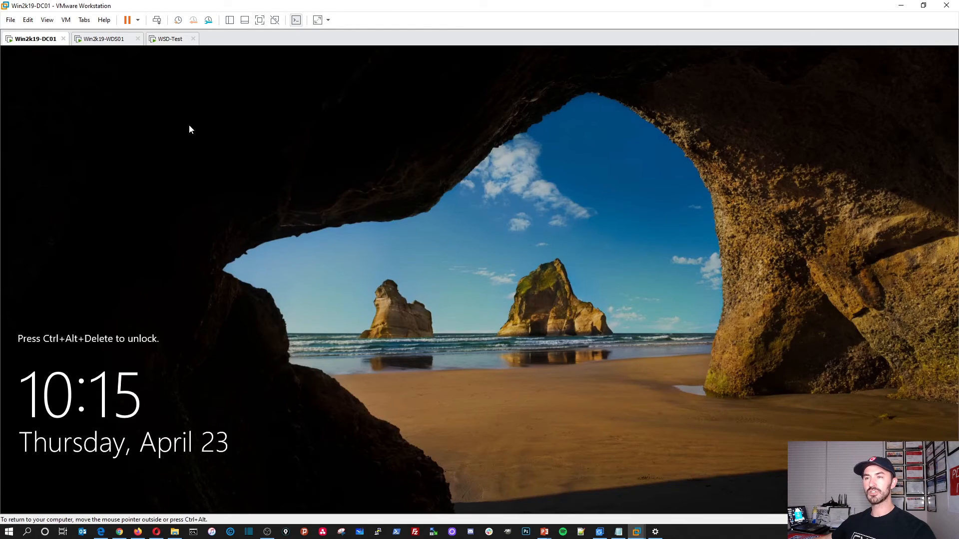
Step: Sign in to Win2k19-DC01 with the administrator password and refresh the DHCP Scope Options
click(157, 20)
click(521, 342)
text(Pa)
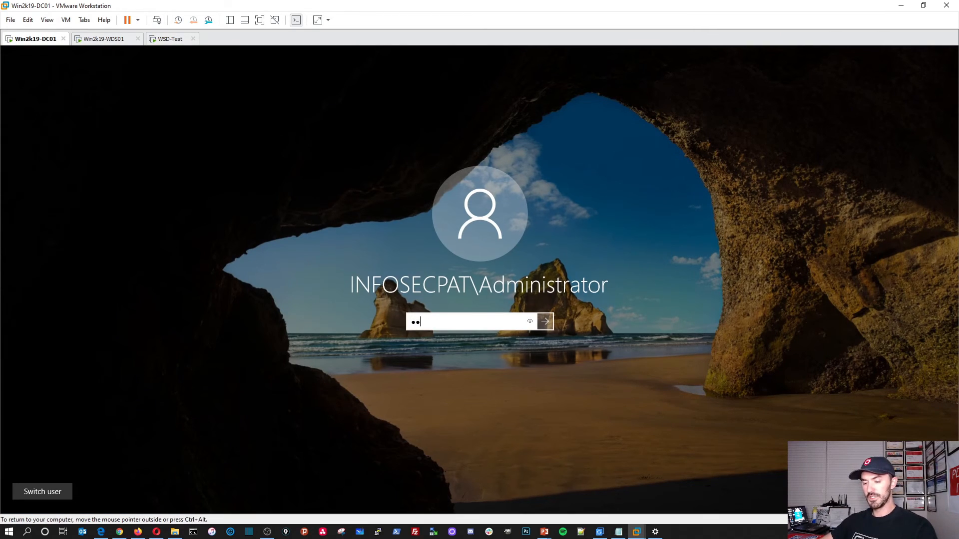
text(ssword123!)
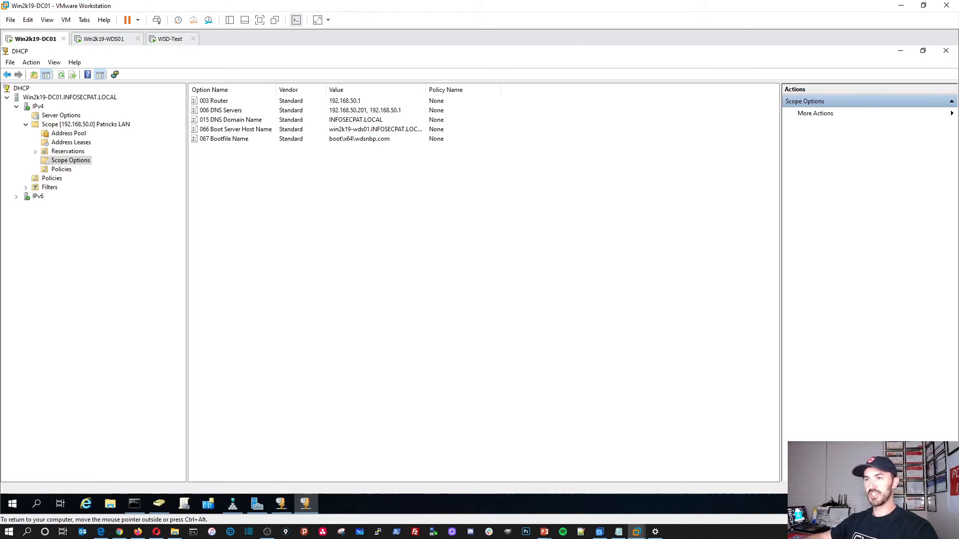
right_click(350, 251)
click(379, 273)
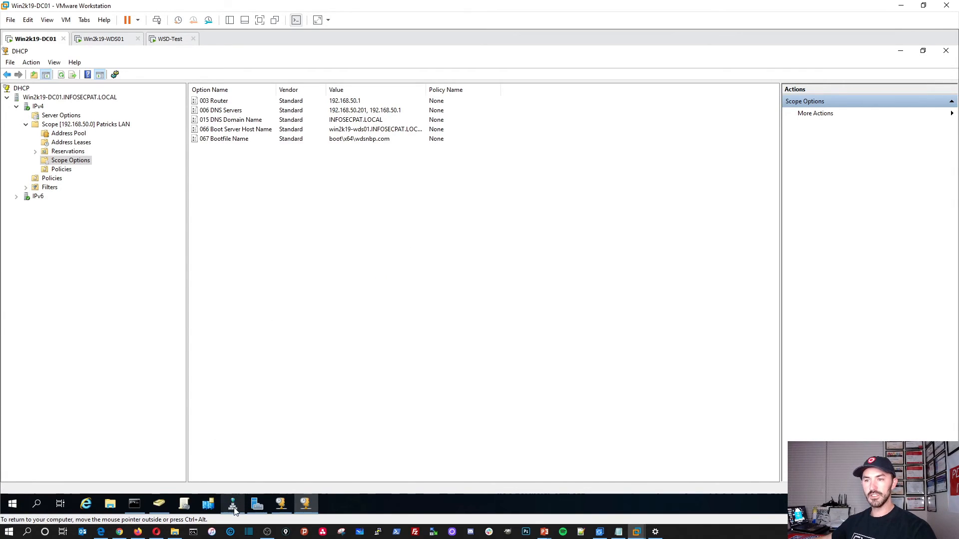
Step: Refresh the Computers container in Active Directory Users and Computers and select the administrator1 account
click(157, 507)
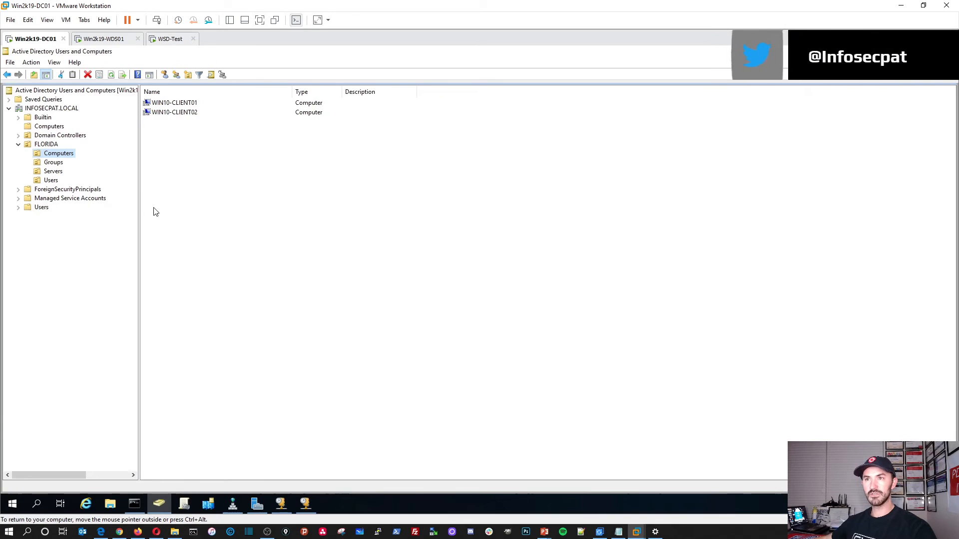
click(48, 126)
right_click(200, 149)
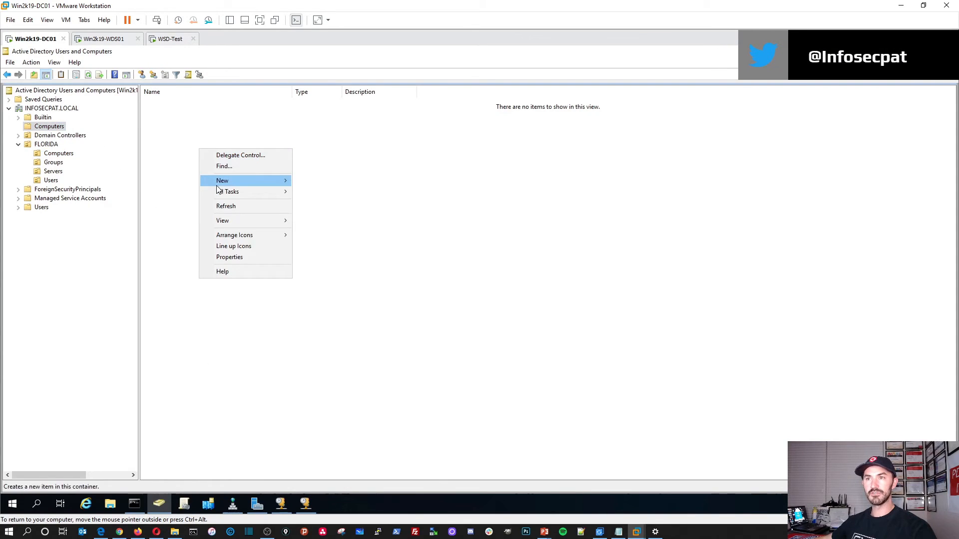
click(223, 210)
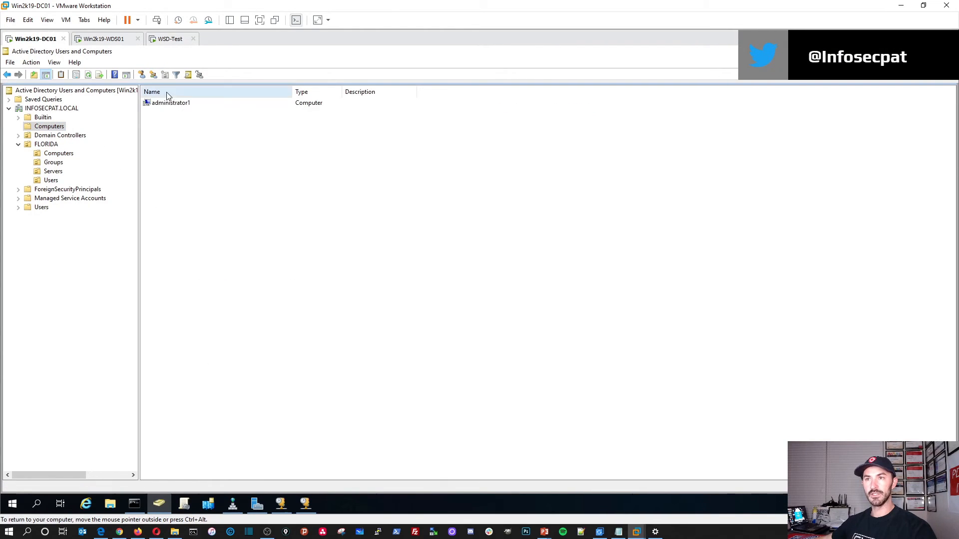
click(171, 105)
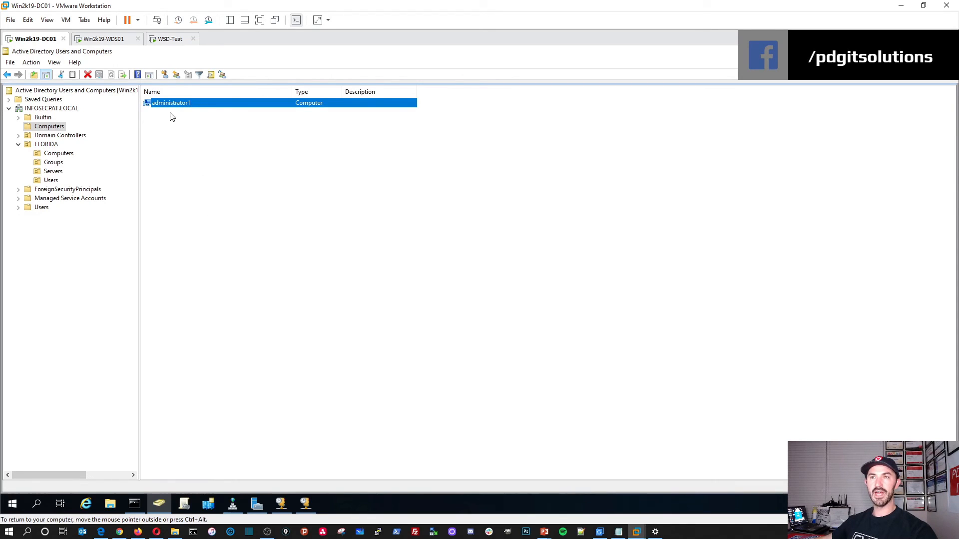
Step: On WSD-Test, accept the default region settings and licence terms, then set and confirm the Administrator password
click(169, 39)
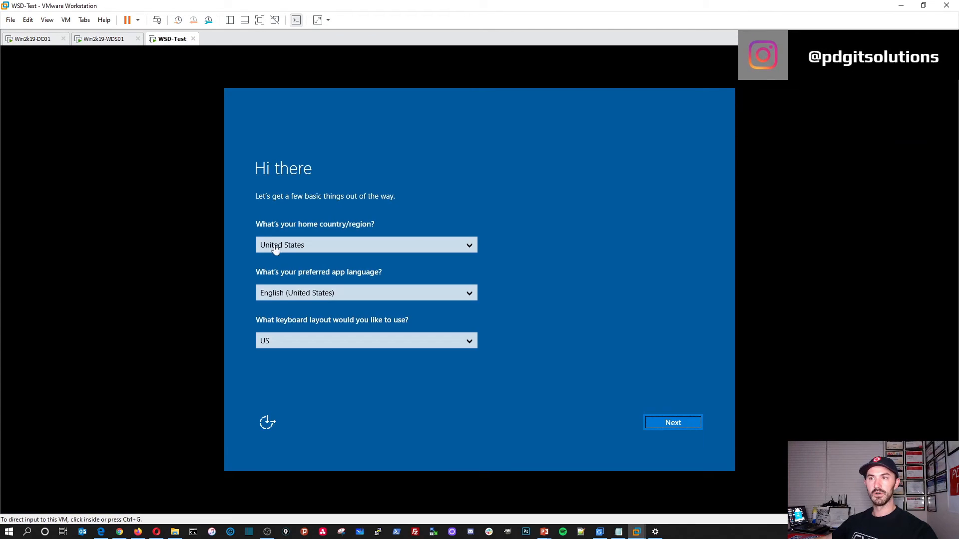
click(663, 424)
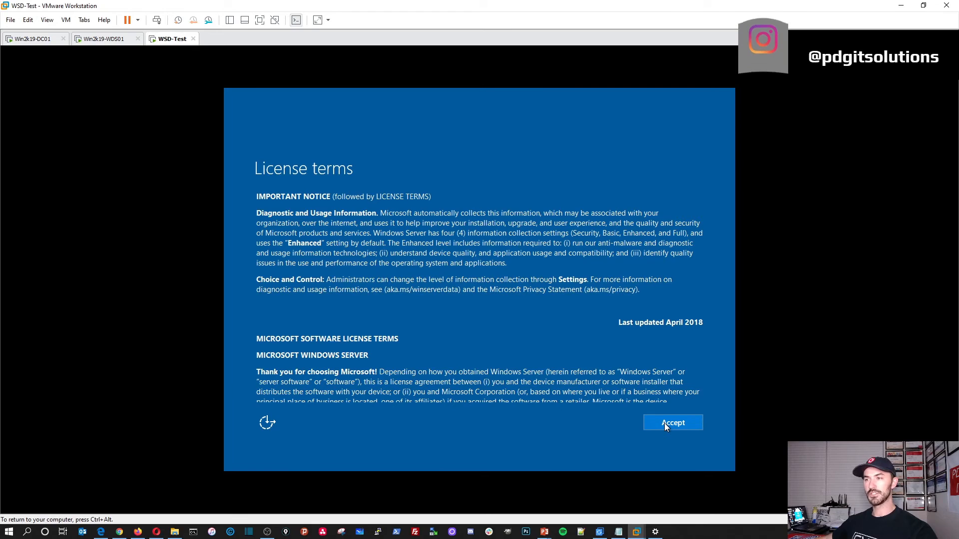
click(664, 423)
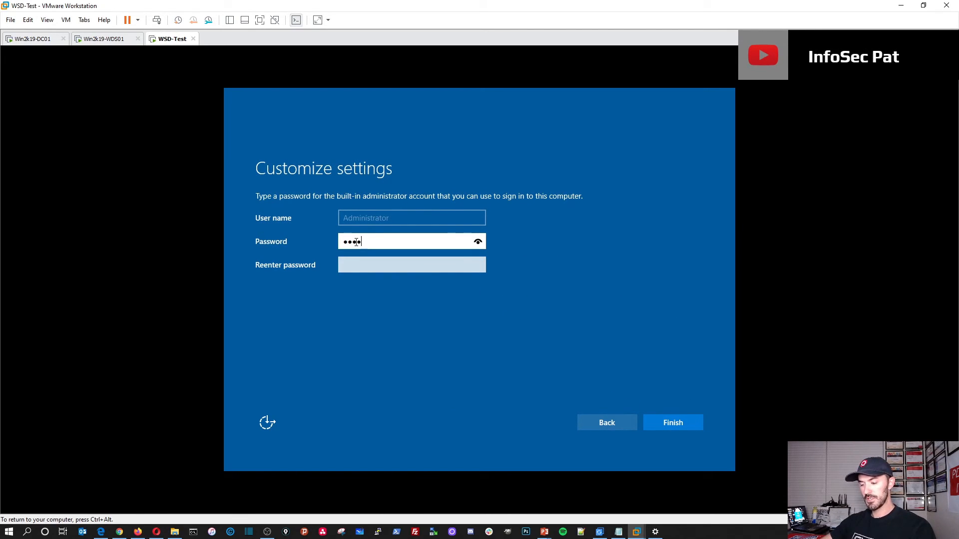
text(••••)
key(Tab)
text(•••••)
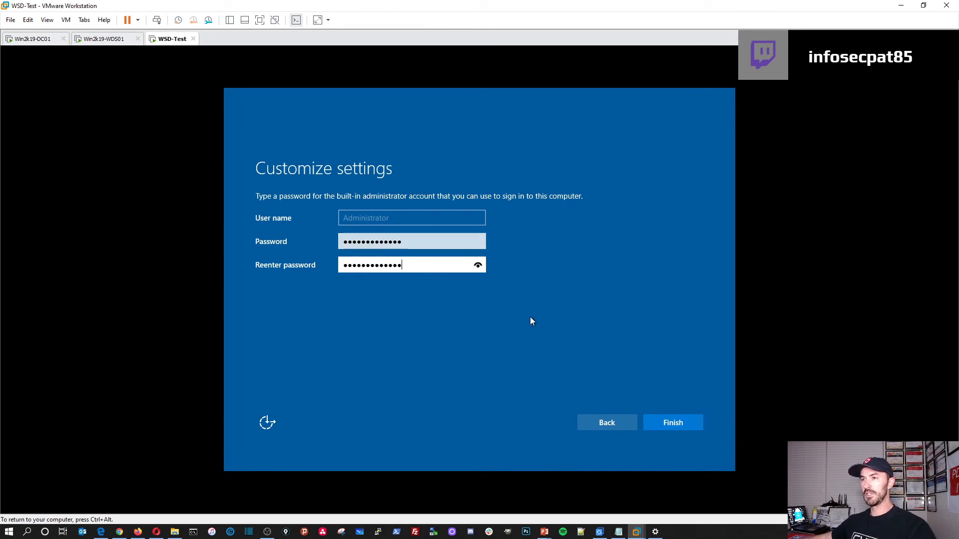
click(679, 426)
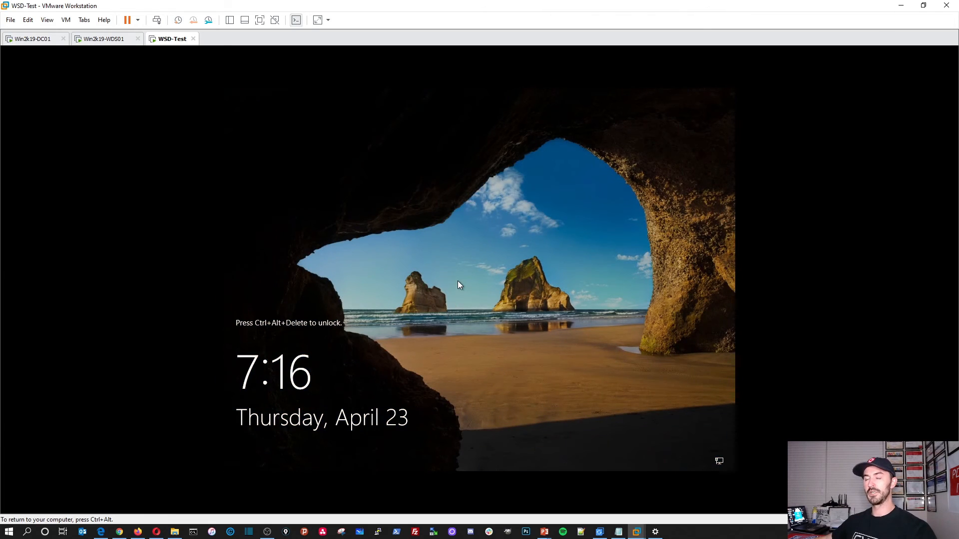
Step: Sign in to WSD-Test with the infosecpat\ domain administrator account and its password
key(ctrl+alt+Insert)
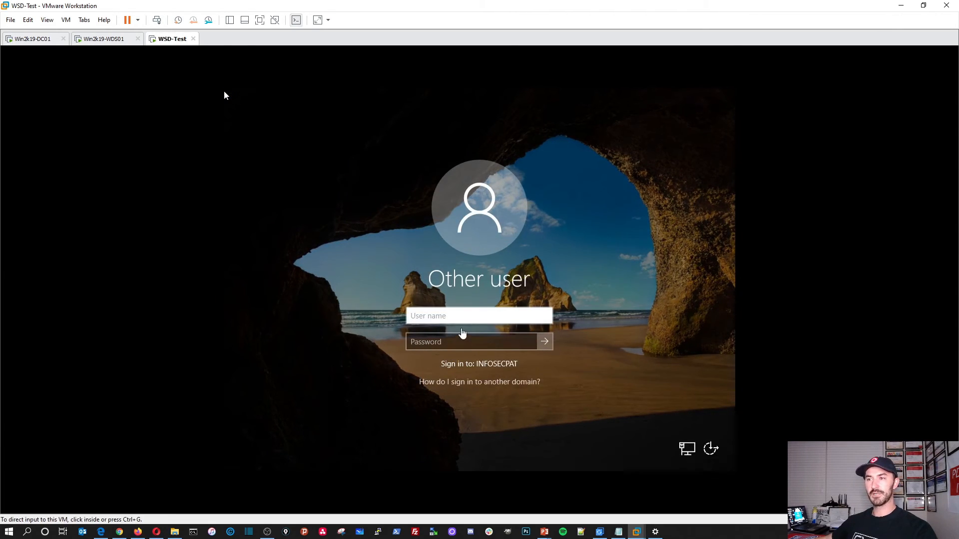
click(224, 95)
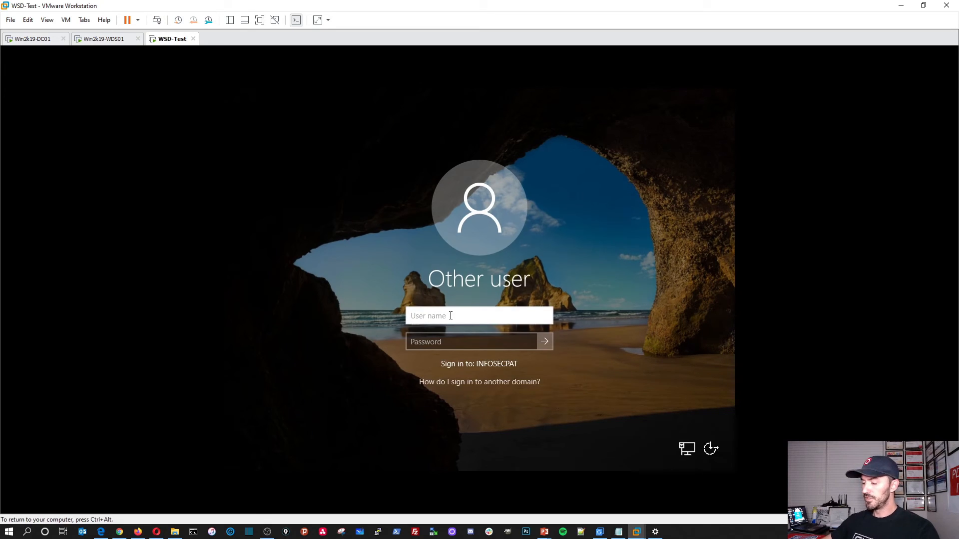
text(info)
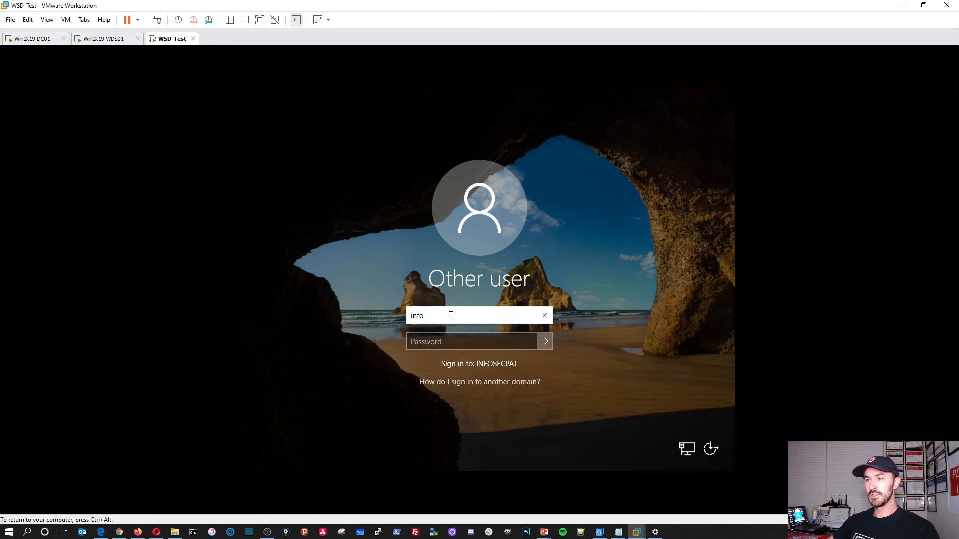
text(secpat\administrator)
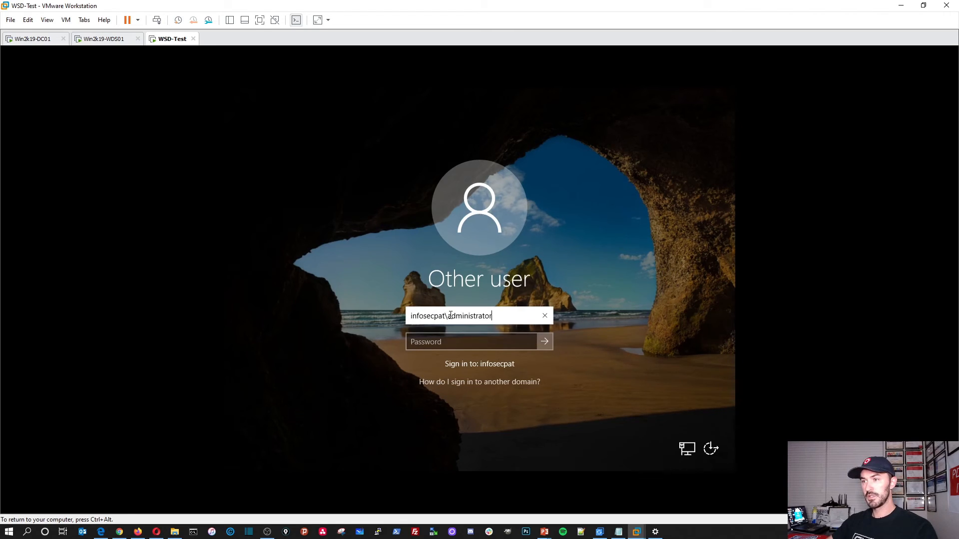
key(Tab)
text(•)
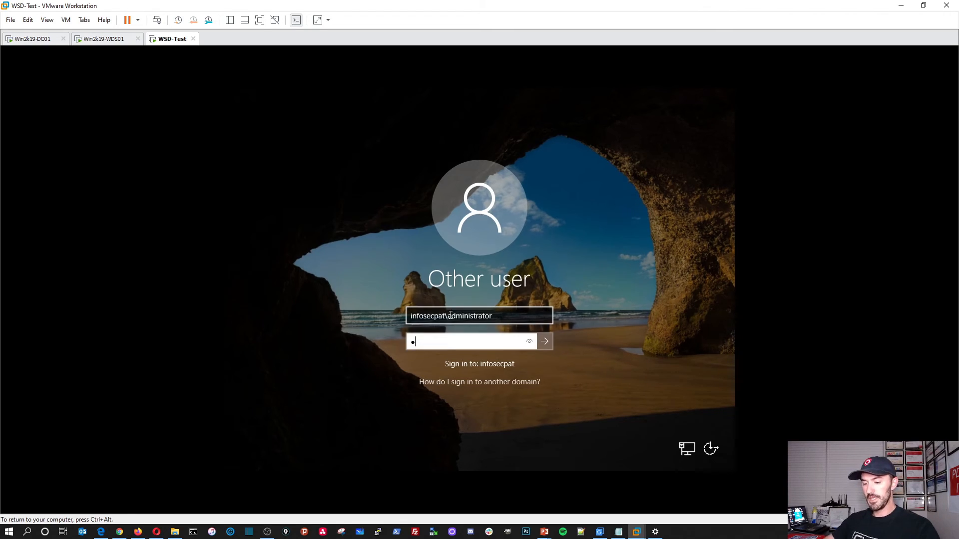
text(••••••••••••)
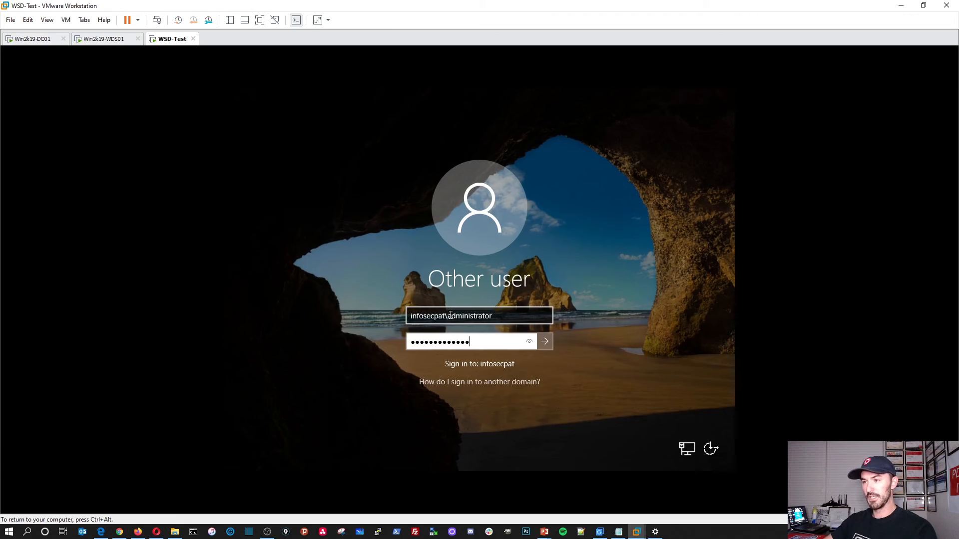
key(Return)
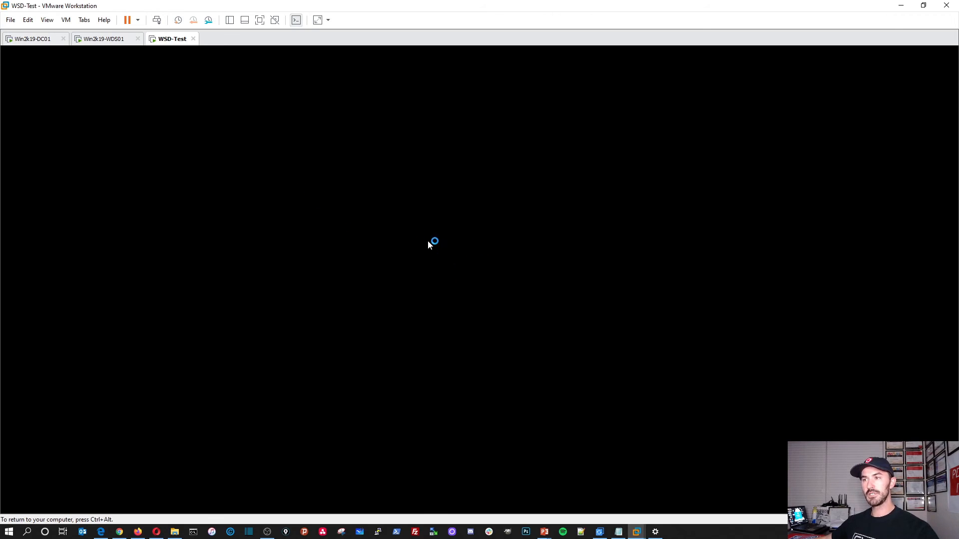
Step: On Win2k19-DC01, refresh DNS Manager and locate the administrator1 host record
click(34, 40)
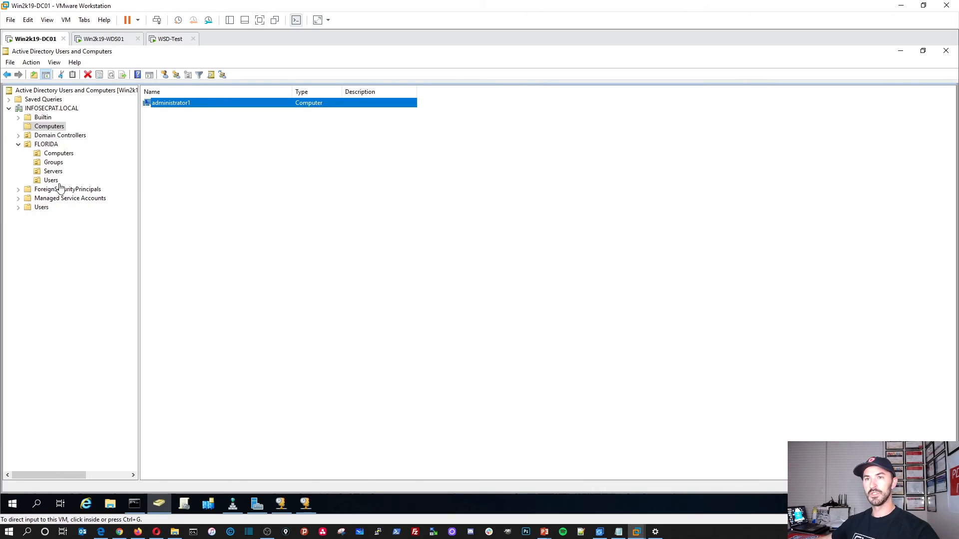
click(236, 506)
right_click(245, 392)
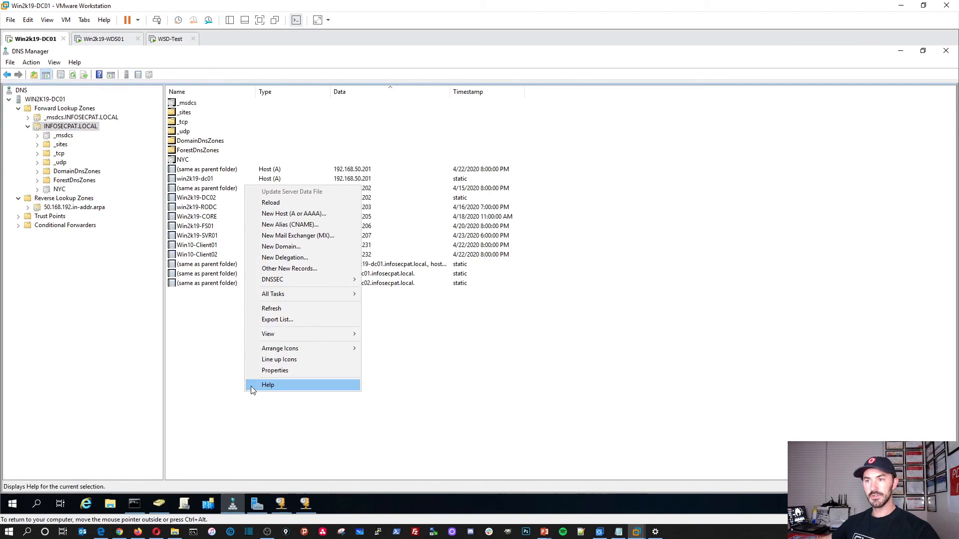
click(272, 308)
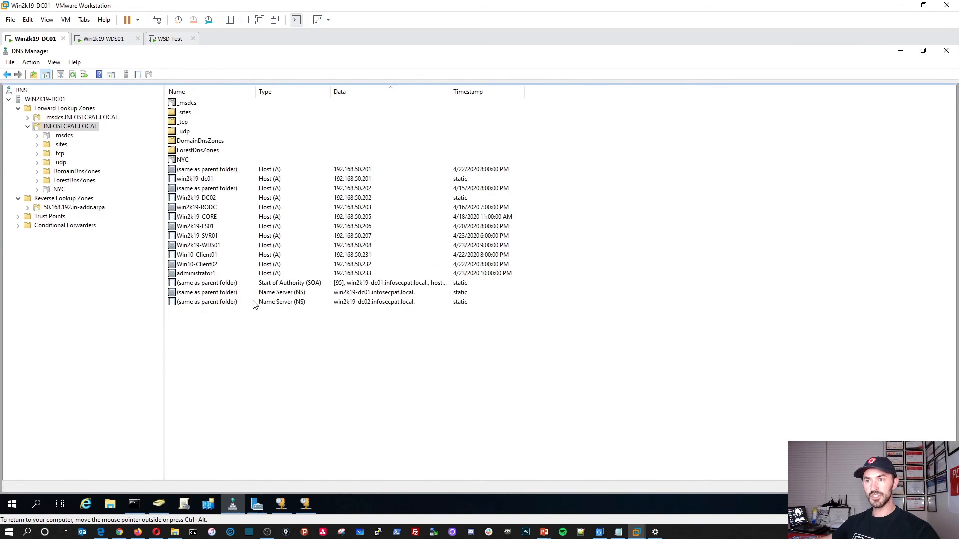
click(200, 277)
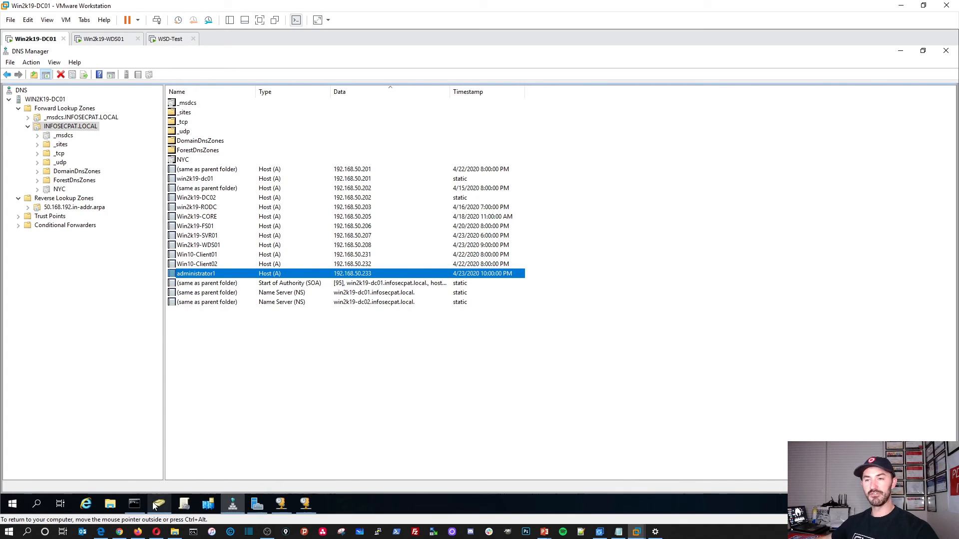
Step: Refresh the DHCP address leases and inspect the Patricks LAN scope's lease duration without changes
click(277, 507)
right_click(296, 231)
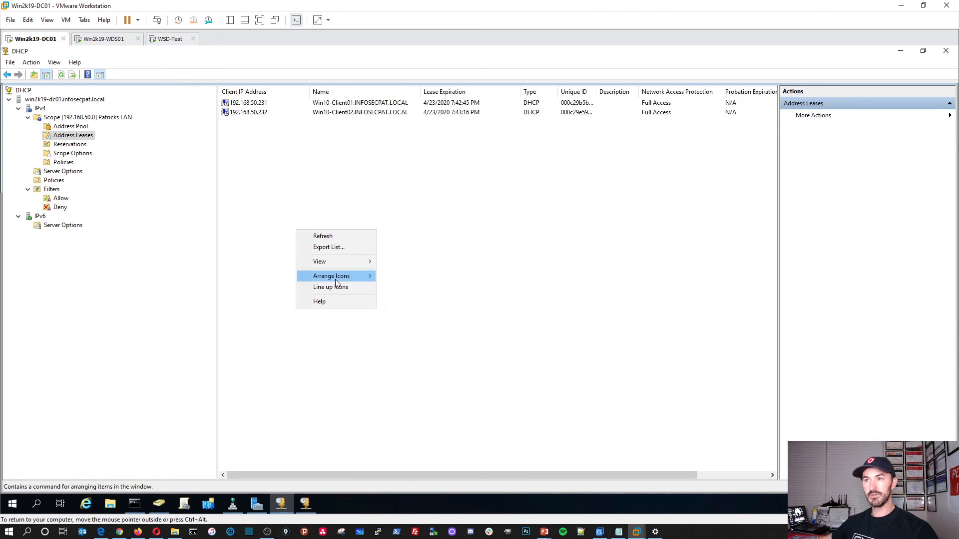
click(328, 236)
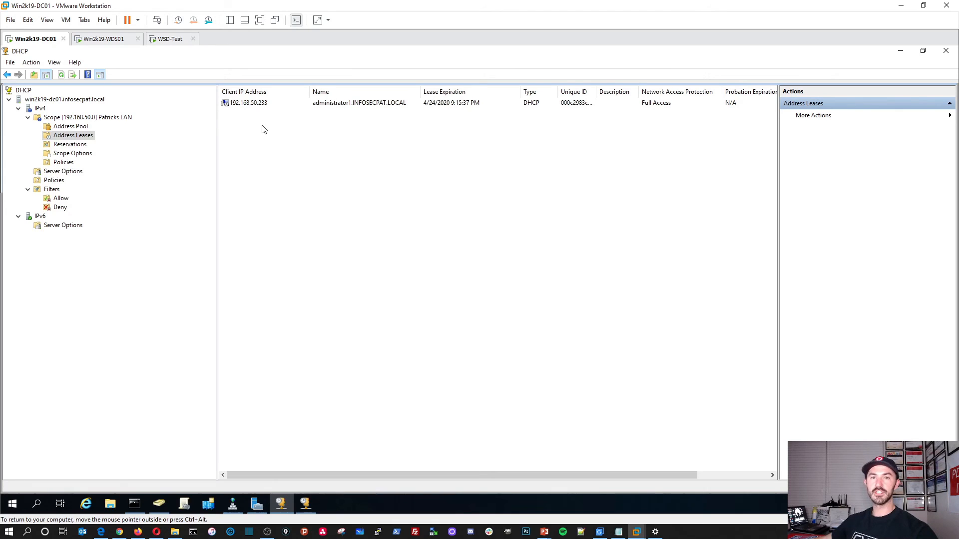
right_click(73, 118)
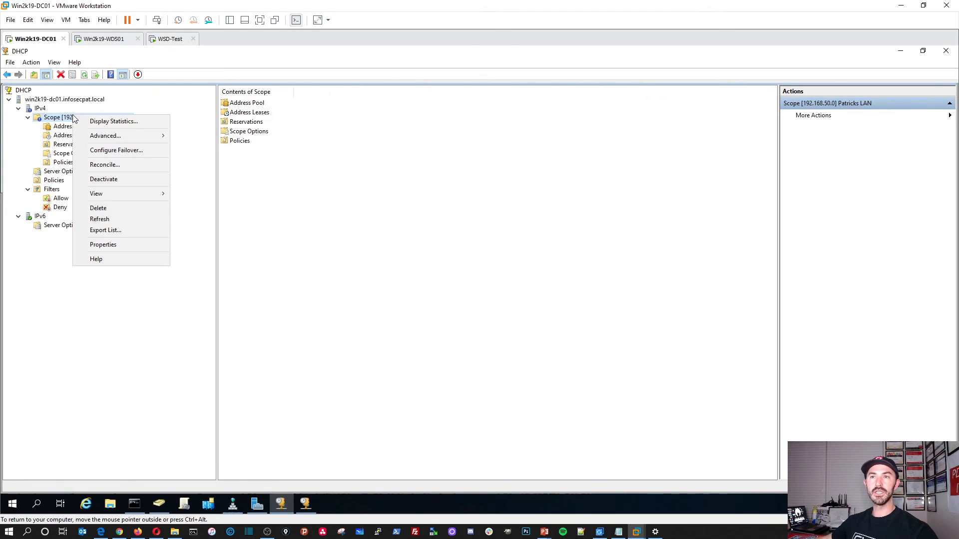
click(106, 245)
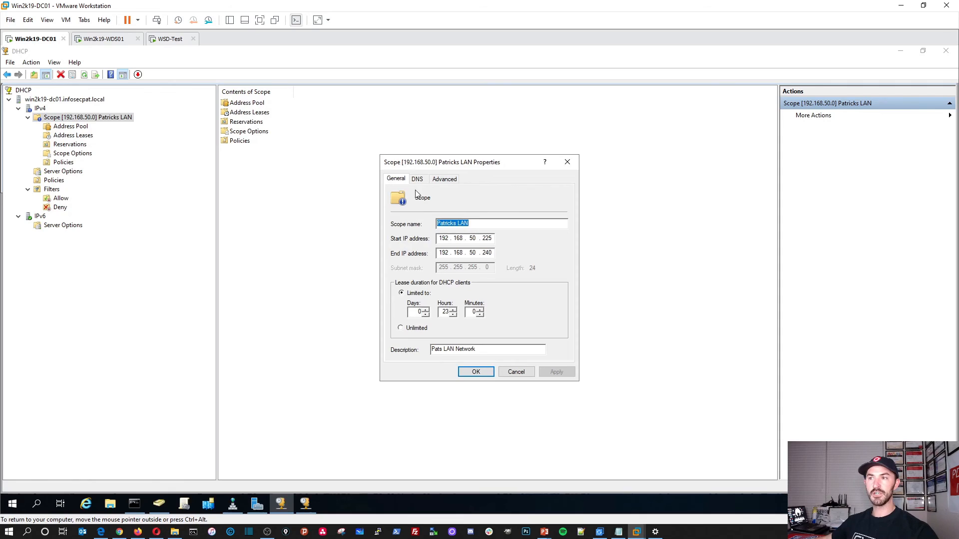
double_click(445, 312)
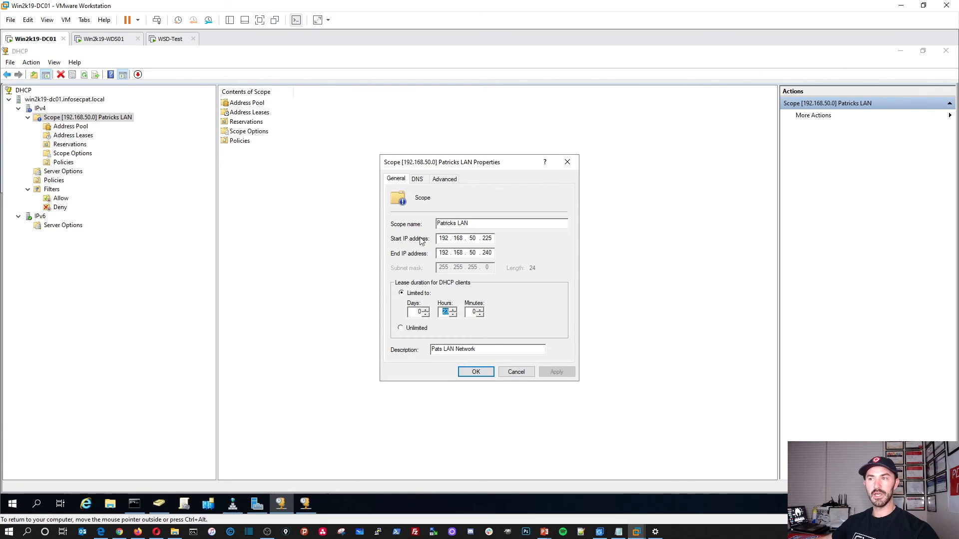
click(518, 372)
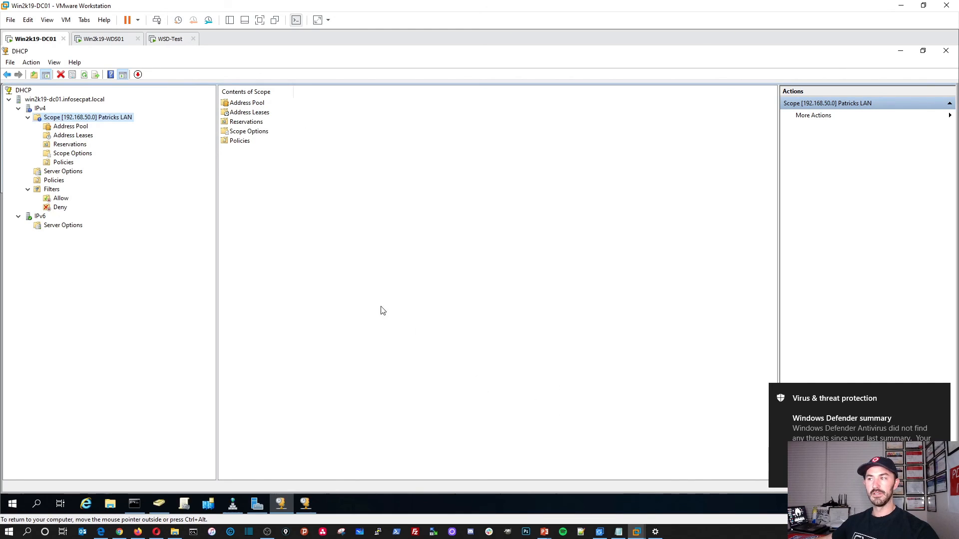
Step: Refresh the scope's address leases, find the 192.168.50.233 lease, and return to WSD-Test
click(75, 135)
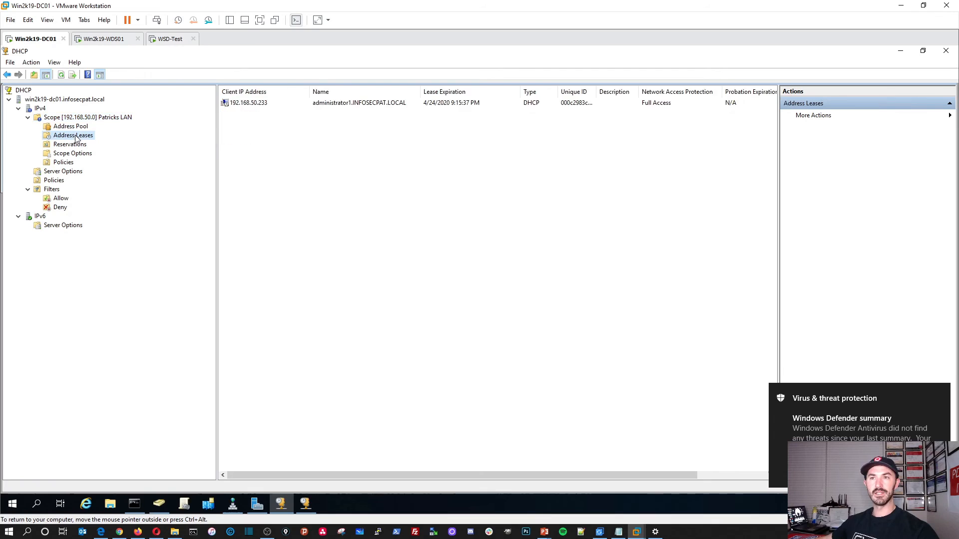
right_click(269, 156)
click(284, 145)
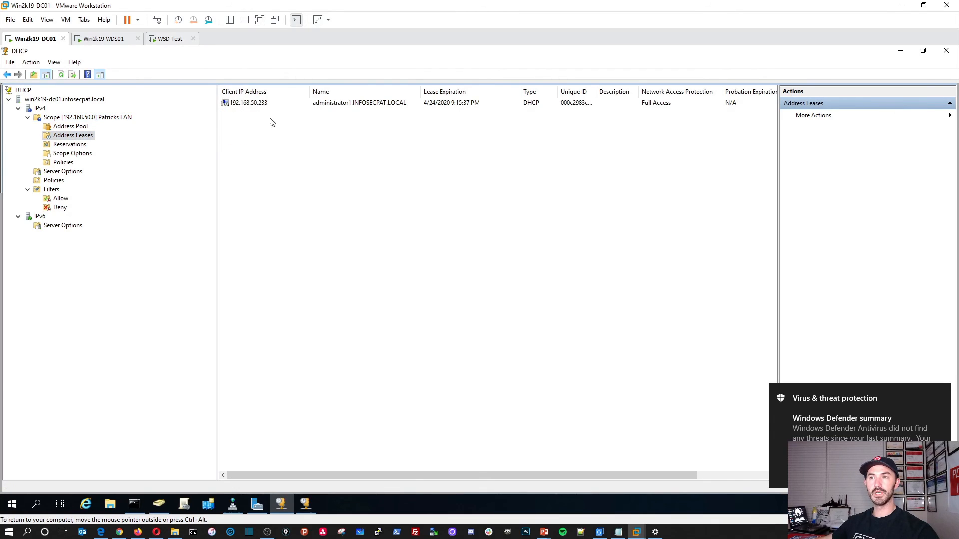
click(350, 105)
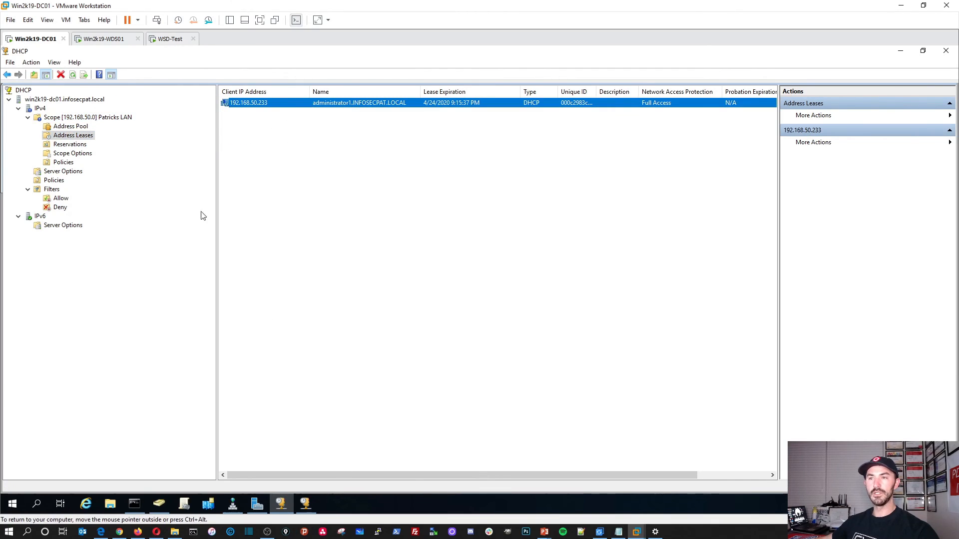
click(170, 39)
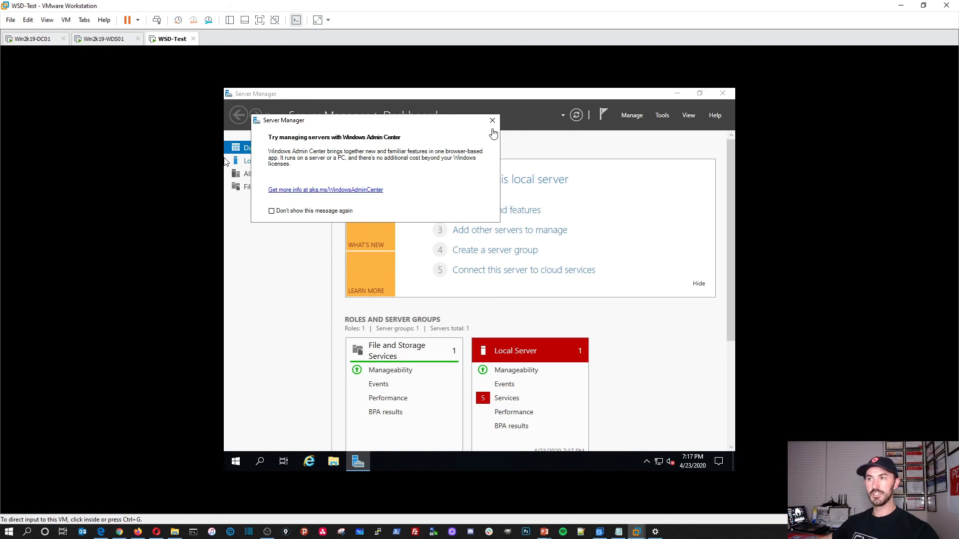
Step: Confirm in Server Manager's Local Server view that WSD-Test is administrator1 in INFOSECPAT.LOCAL, then bring up the PowerPoint slide
click(492, 121)
click(272, 173)
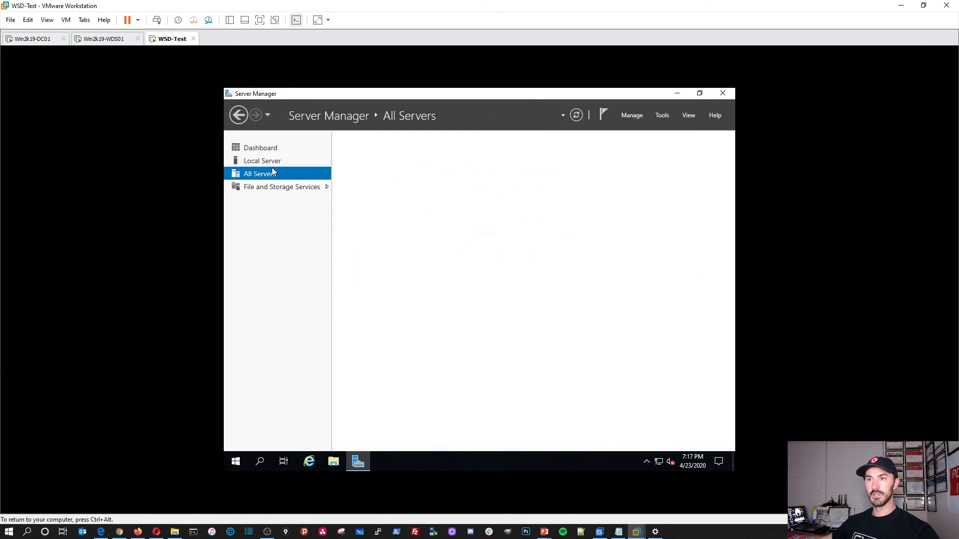
click(274, 162)
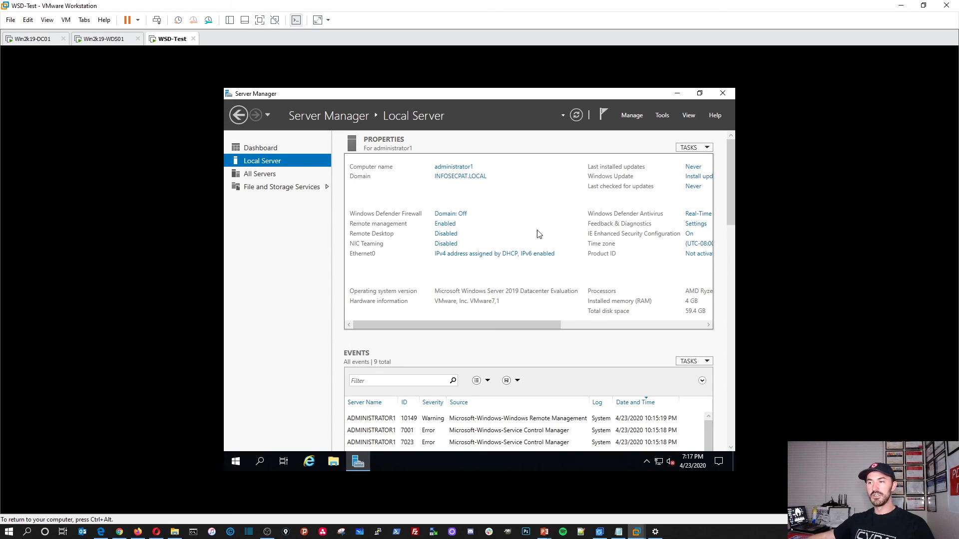
click(539, 531)
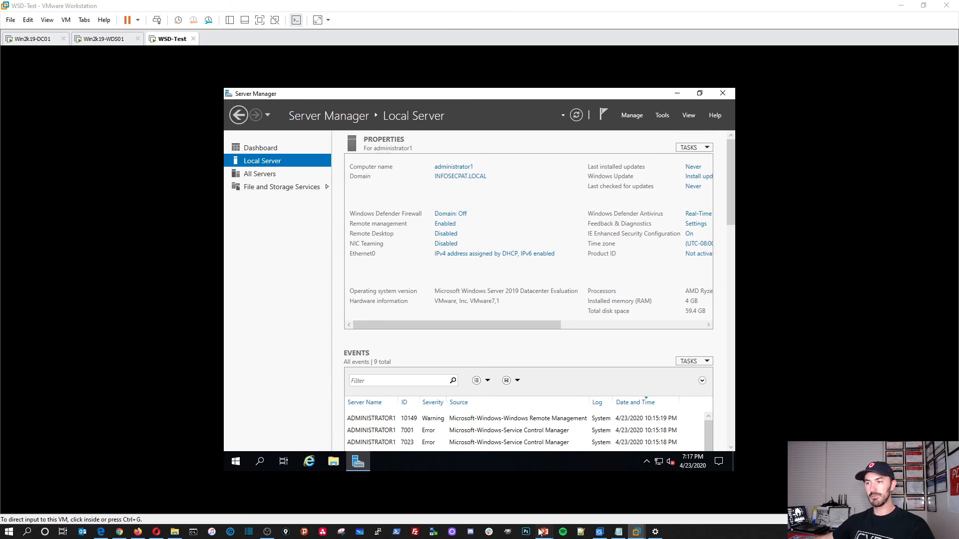
click(573, 511)
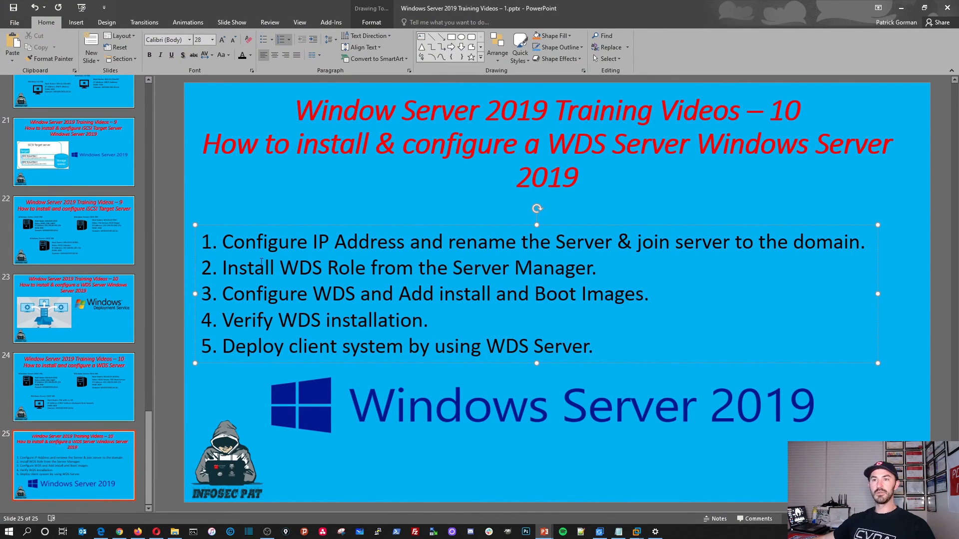